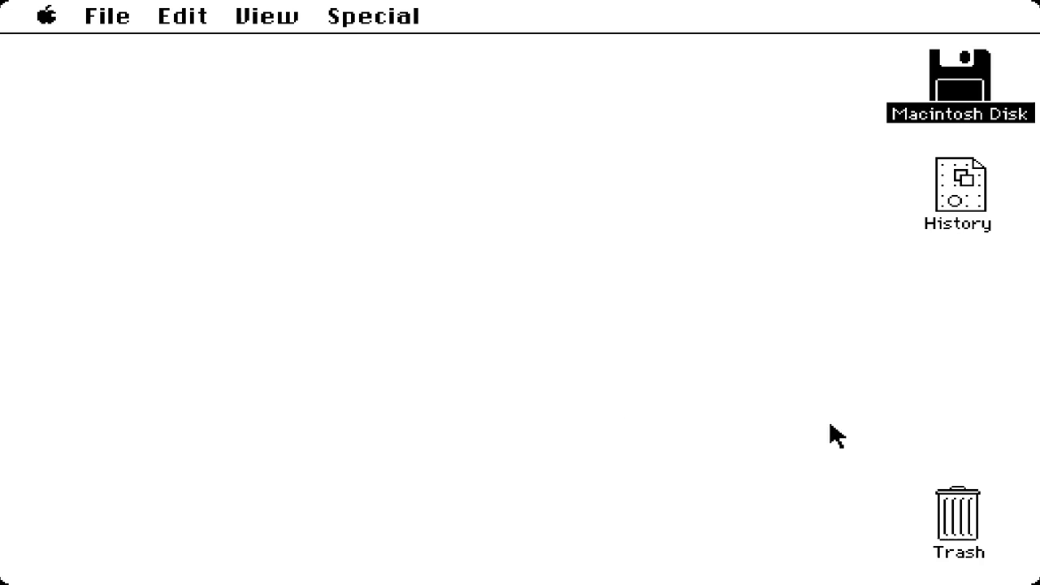
# Open the History drawing in MacDraw and inspect the Jef Raskin Starts Mac Project box.
pyautogui.moveTo(195, 325); pyautogui.dragTo(423, 374)
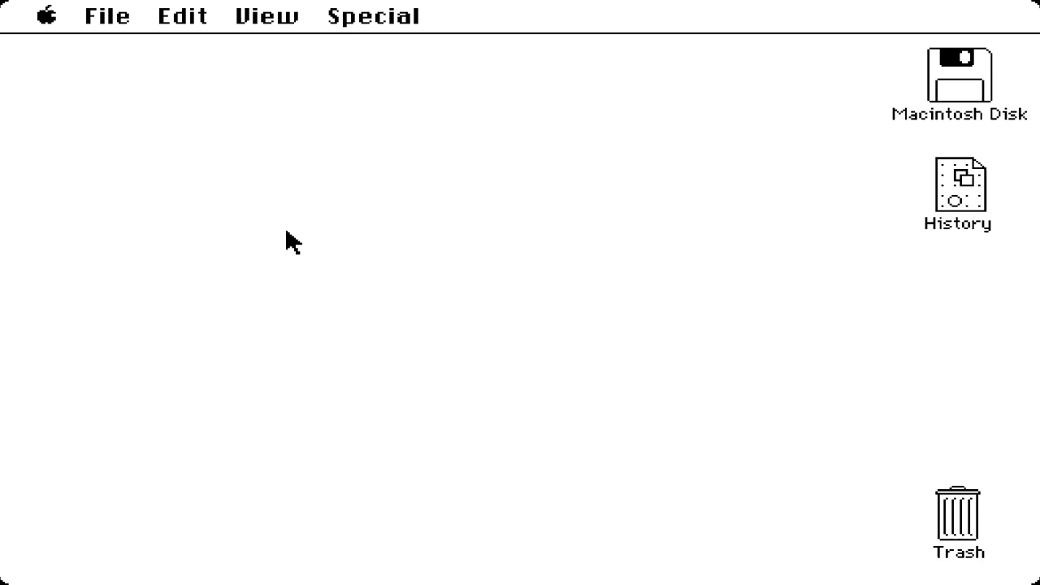
pyautogui.doubleClick(945, 193)
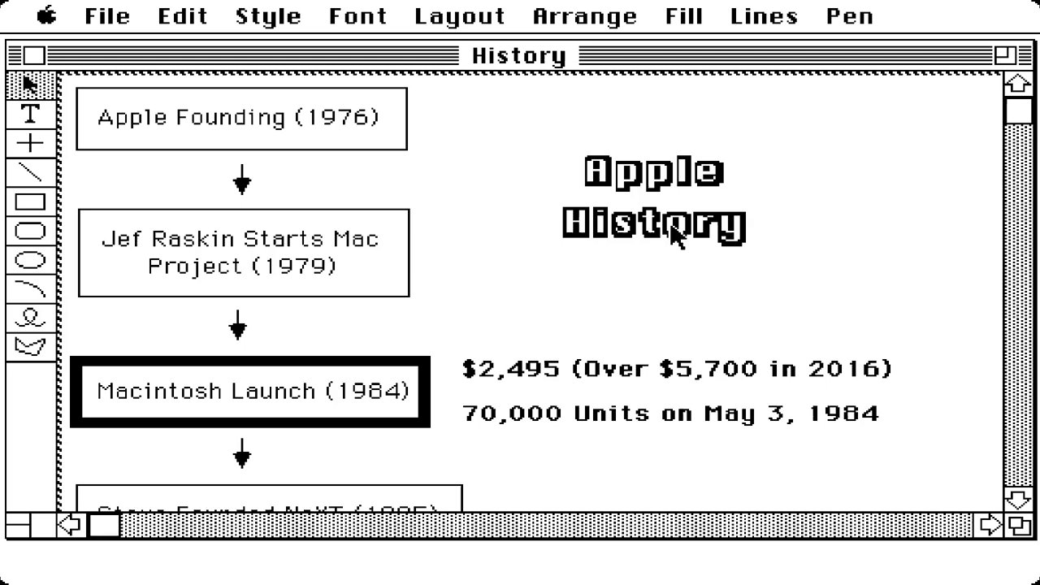
pyautogui.click(391, 275)
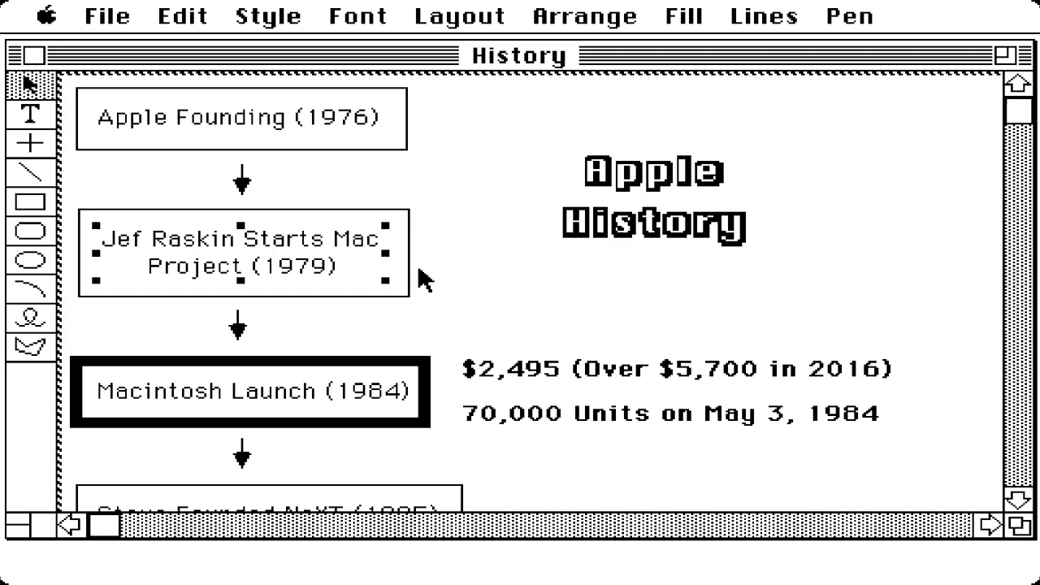
pyautogui.click(446, 271)
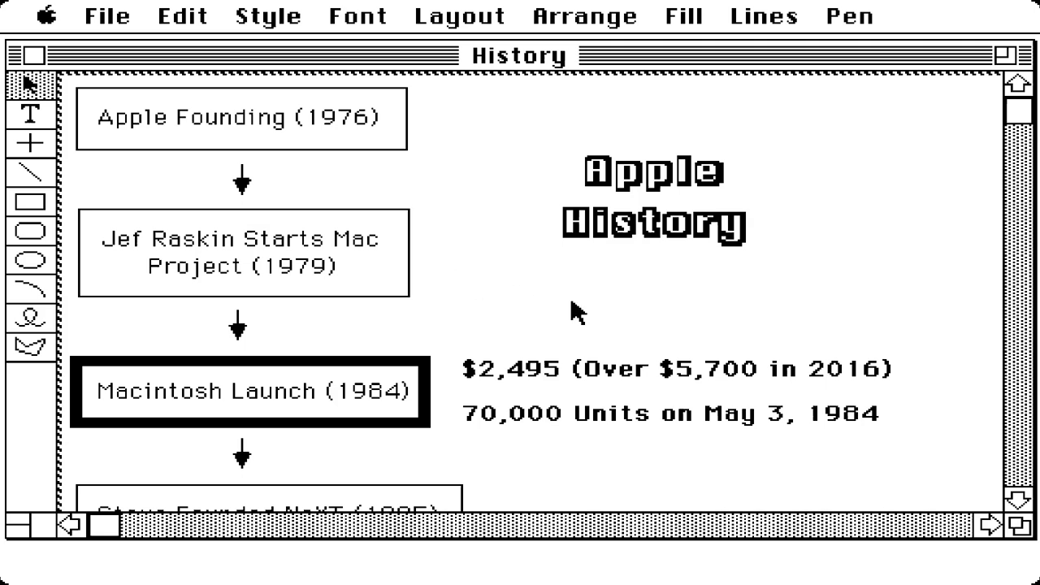
pyautogui.click(1017, 497)
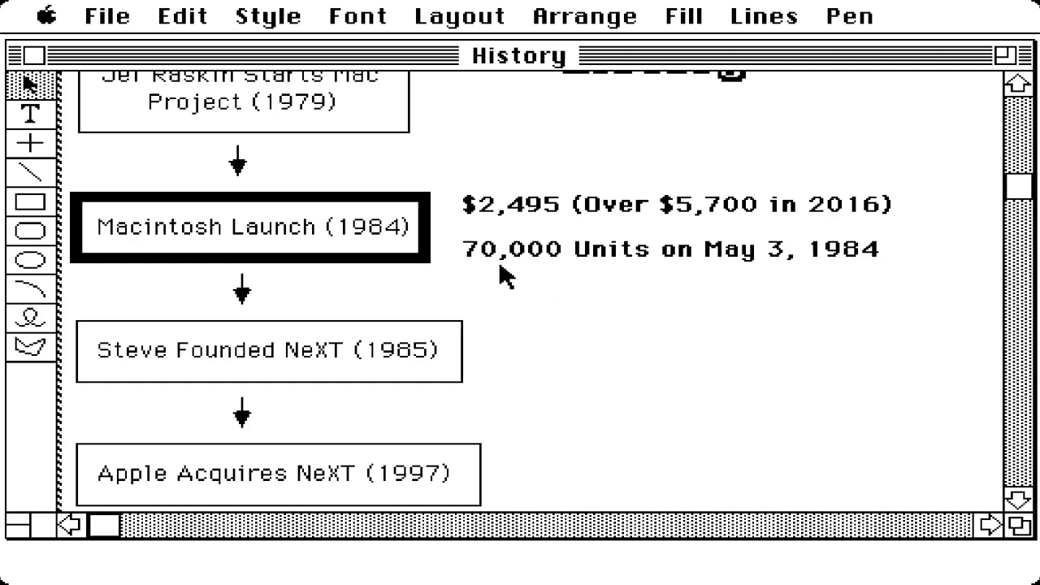
# Inspect the Steve Founded NeXT (1985) text, then scroll to the timeline's bottom and back to the title.
pyautogui.click(95, 356)
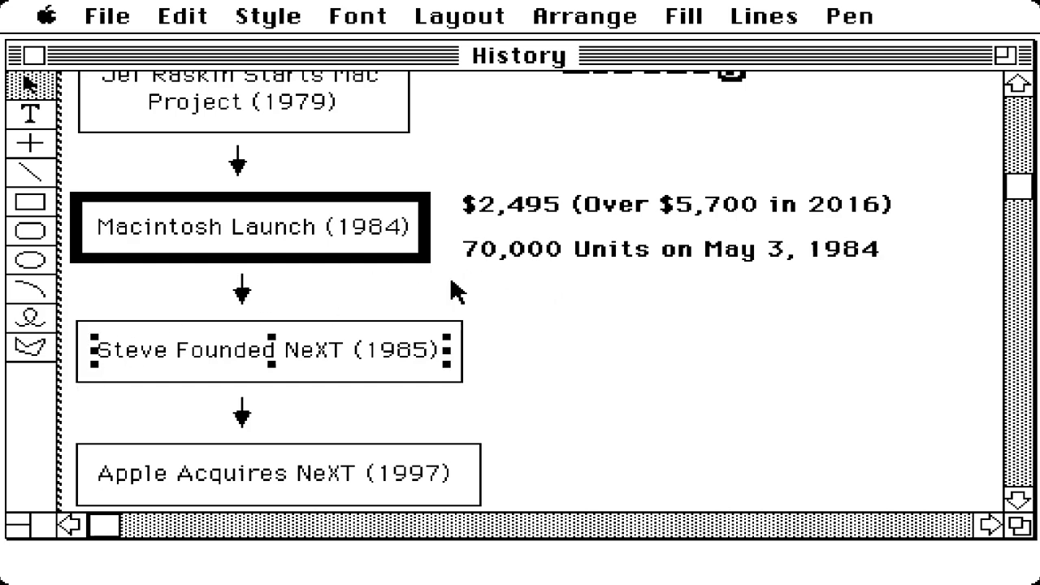
pyautogui.click(689, 351)
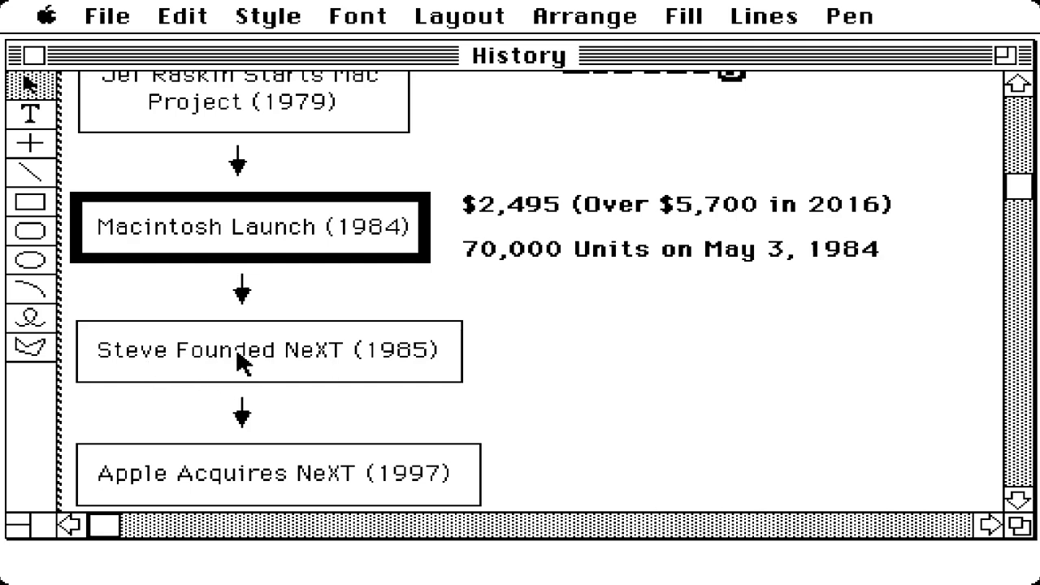
pyautogui.click(287, 363)
pyautogui.click(611, 383)
pyautogui.click(1026, 505)
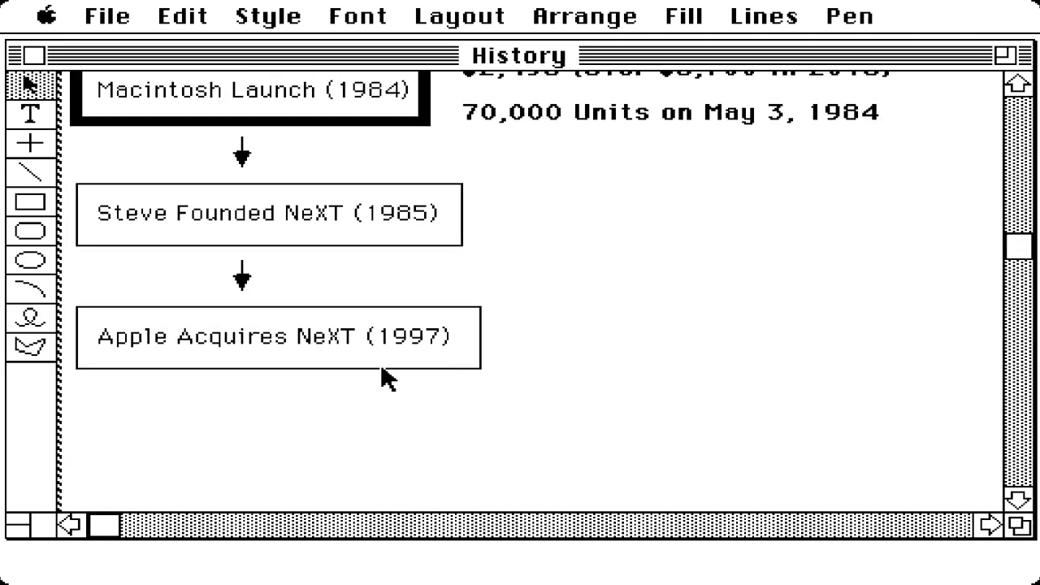
pyautogui.click(1026, 88)
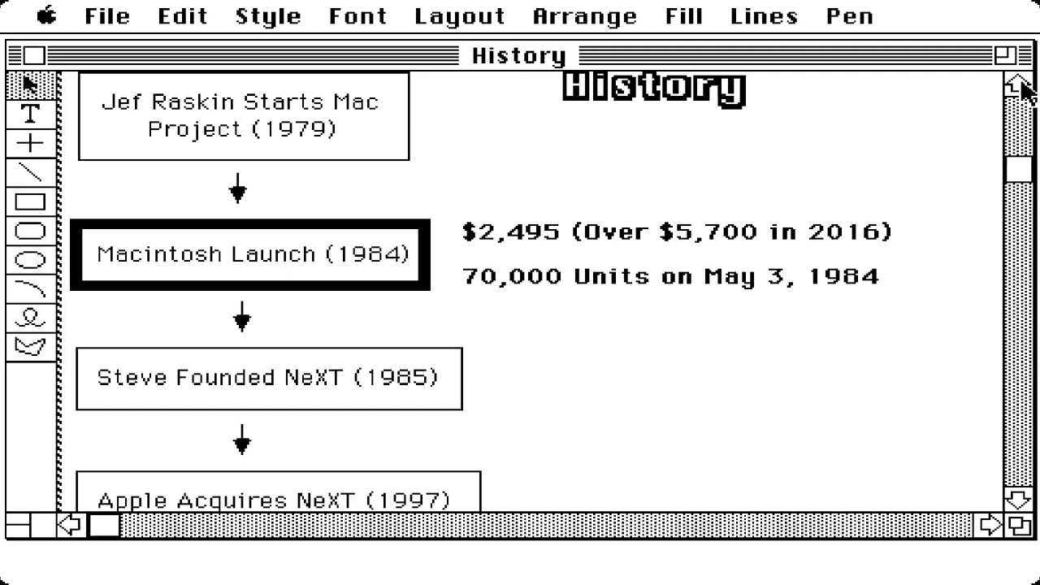
pyautogui.click(1025, 88)
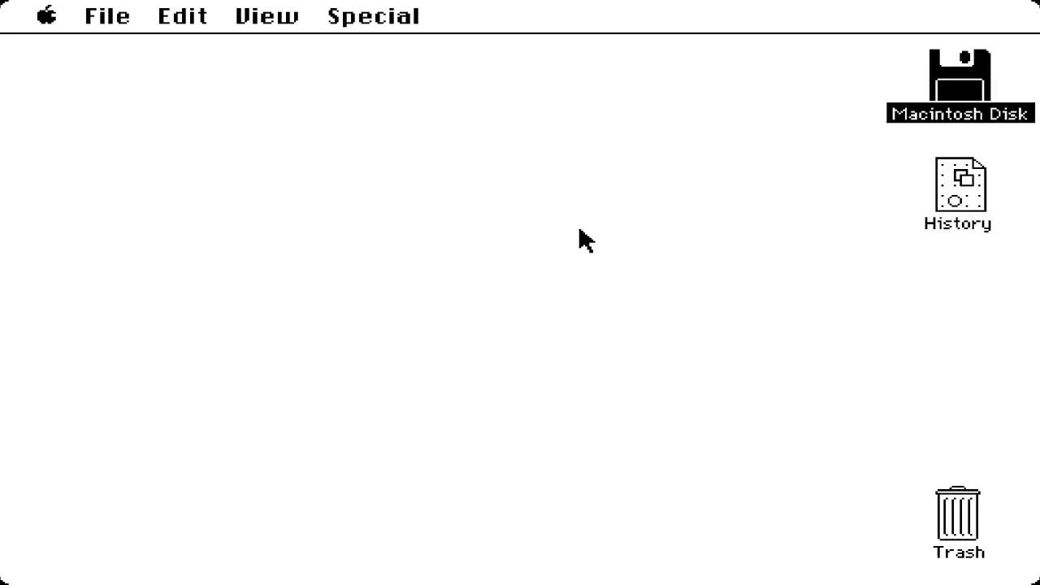
# Deselect the Macintosh Disk icon and look over the Apple and File menu commands.
pyautogui.click(603, 192)
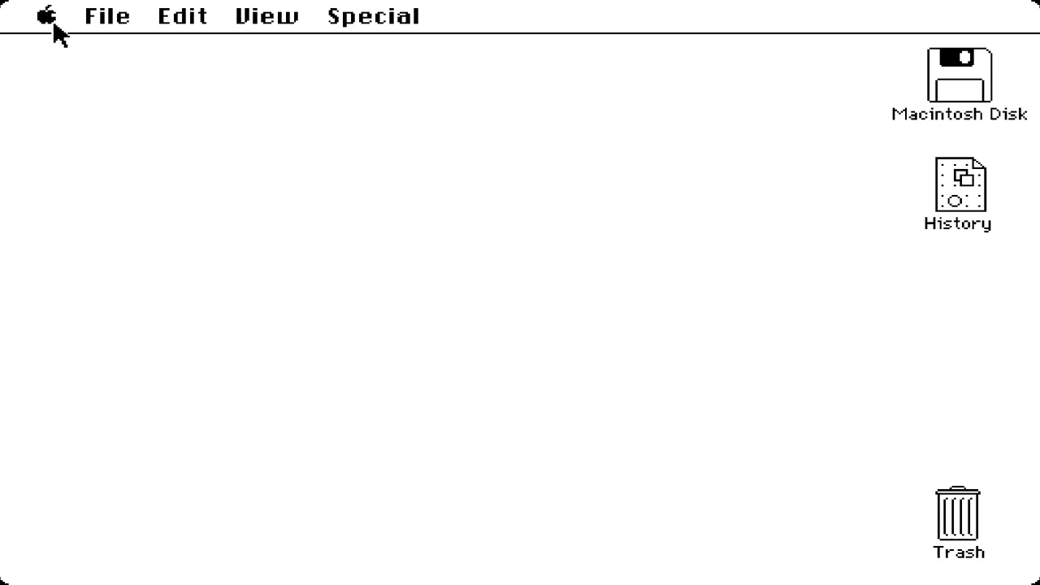
pyautogui.moveTo(50, 25)
pyautogui.mouseDown()
pyautogui.moveTo(44, 18)
pyautogui.moveTo(359, 25)
pyautogui.mouseUp()
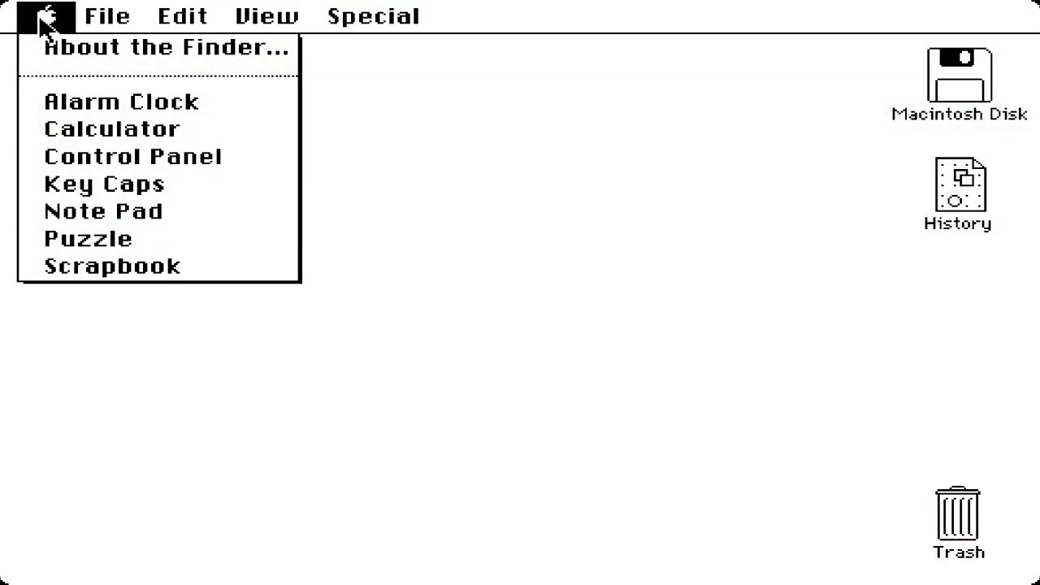
pyautogui.click(45, 20)
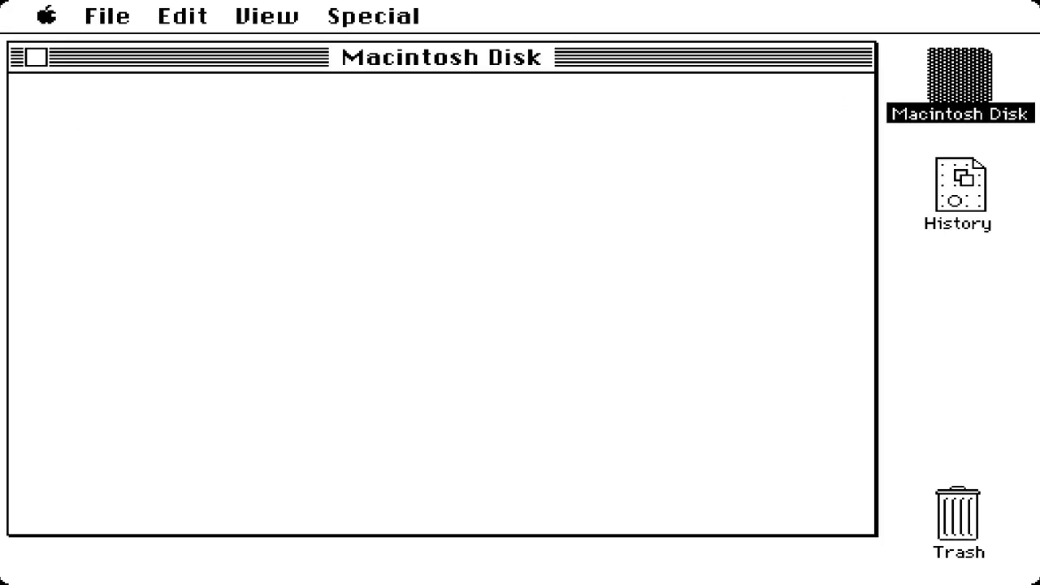
pyautogui.doubleClick(94, 173)
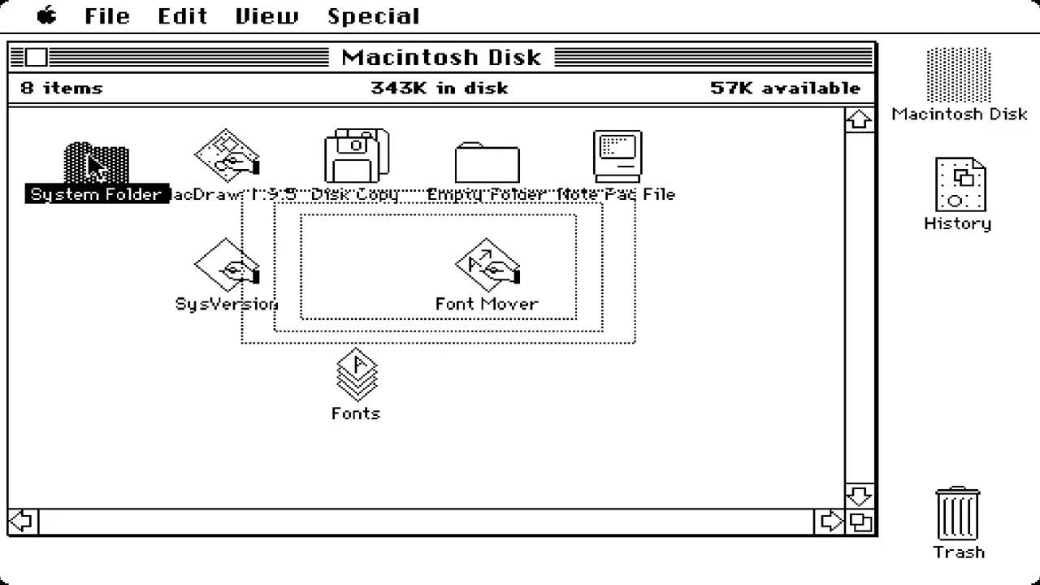
pyautogui.click(51, 89)
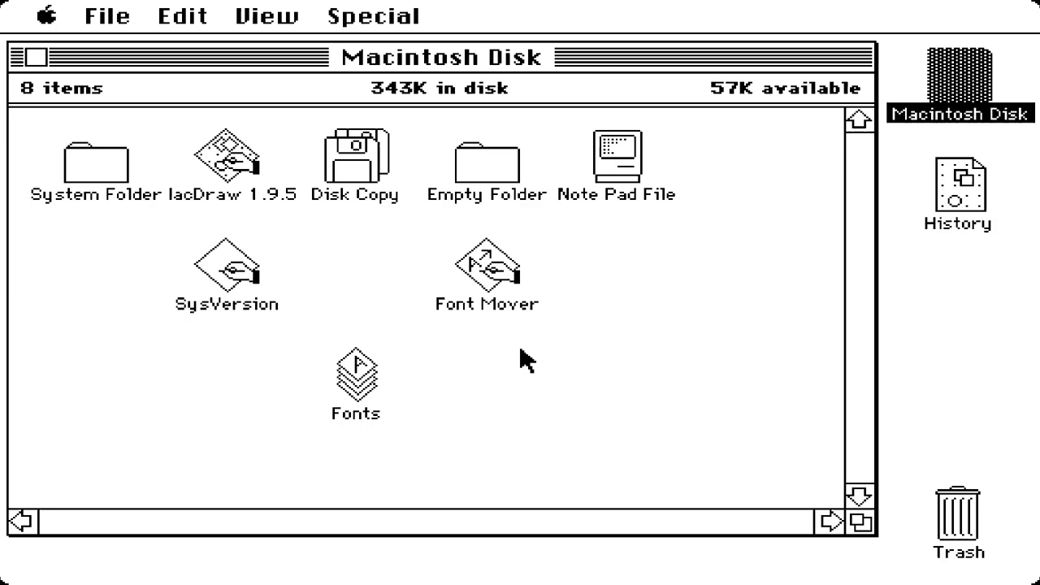
pyautogui.moveTo(479, 57)
pyautogui.mouseDown()
pyautogui.moveTo(500, 208)
pyautogui.moveTo(585, 137)
pyautogui.mouseUp()
pyautogui.moveTo(650, 187); pyautogui.dragTo(619, 171)
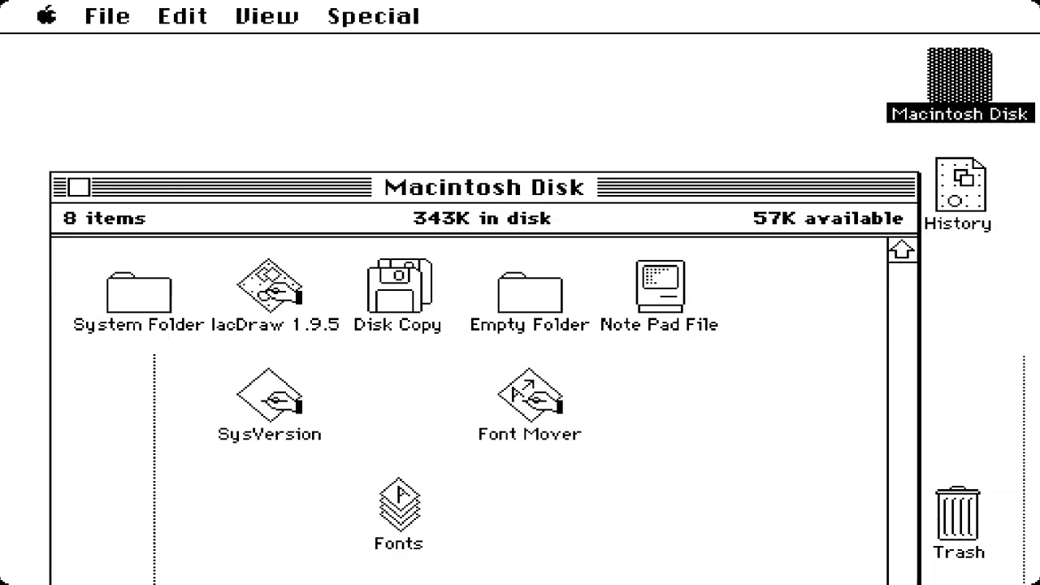
pyautogui.moveTo(482, 179)
pyautogui.mouseDown()
pyautogui.moveTo(563, 252)
pyautogui.moveTo(499, 74)
pyautogui.mouseUp()
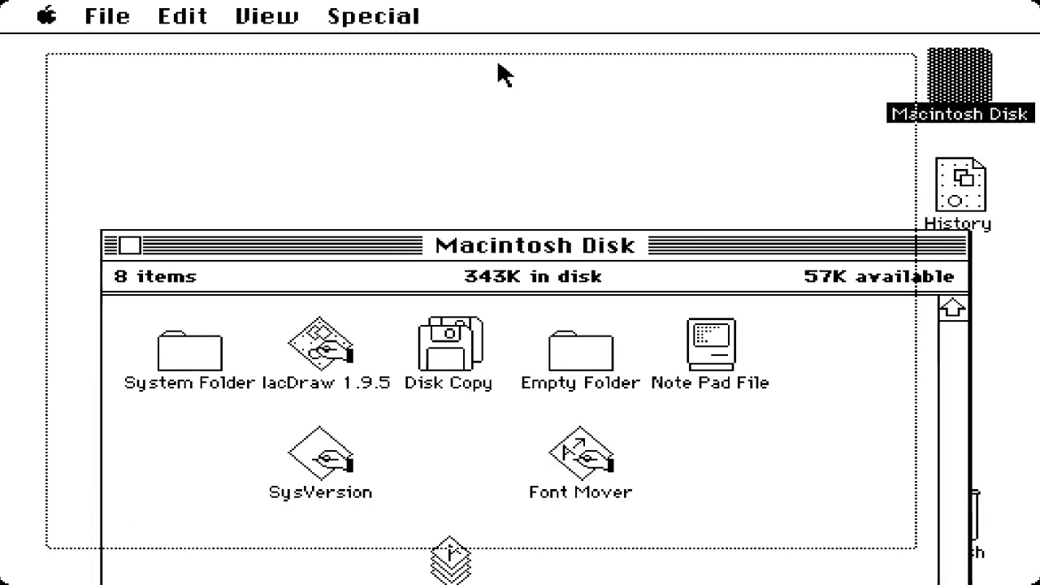
pyautogui.click(415, 169)
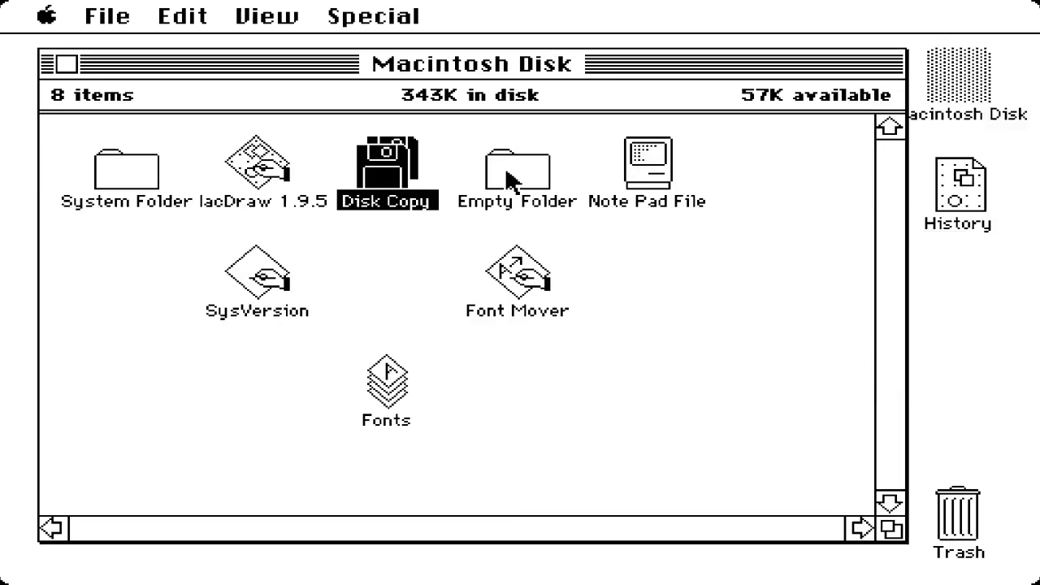
pyautogui.click(508, 177)
pyautogui.moveTo(891, 529); pyautogui.dragTo(773, 433)
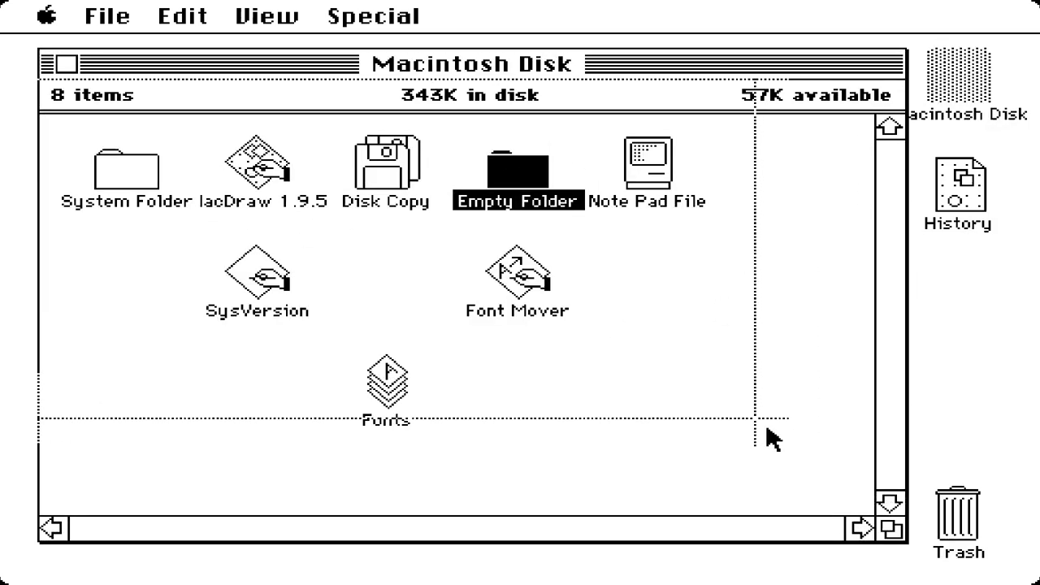
pyautogui.moveTo(825, 517); pyautogui.dragTo(831, 525)
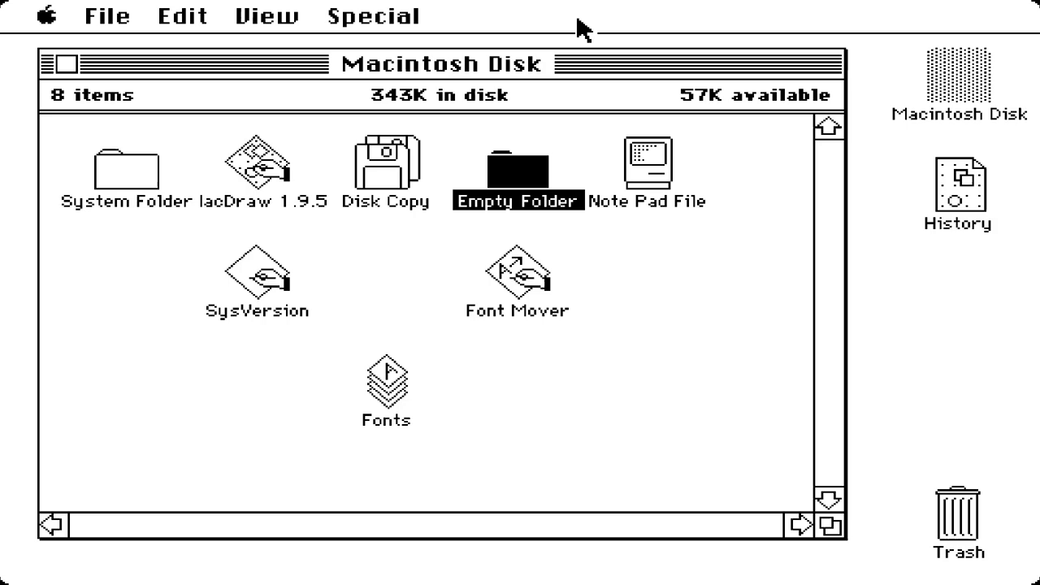
pyautogui.moveTo(583, 68); pyautogui.dragTo(559, 66)
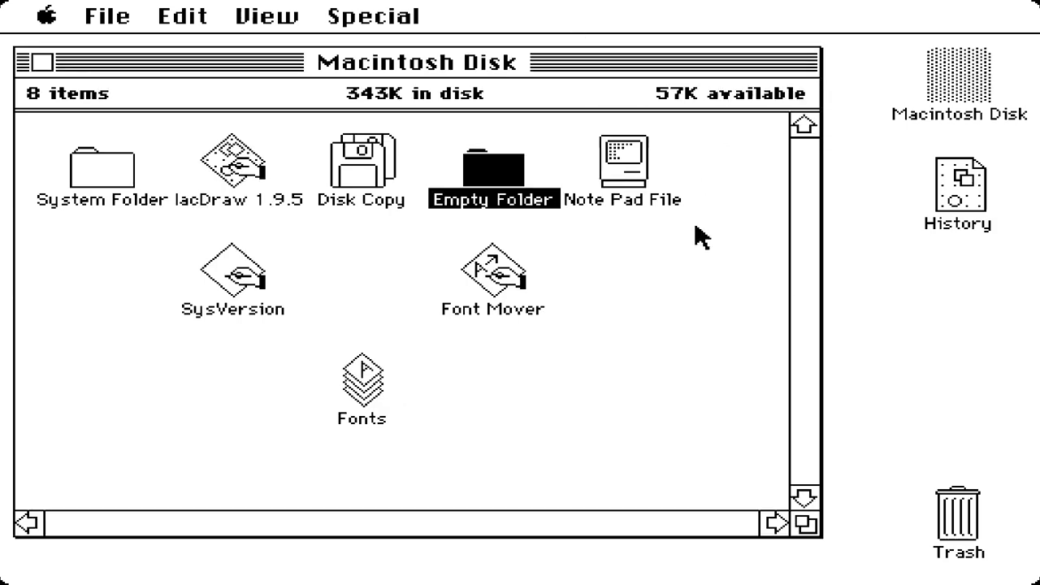
pyautogui.click(37, 63)
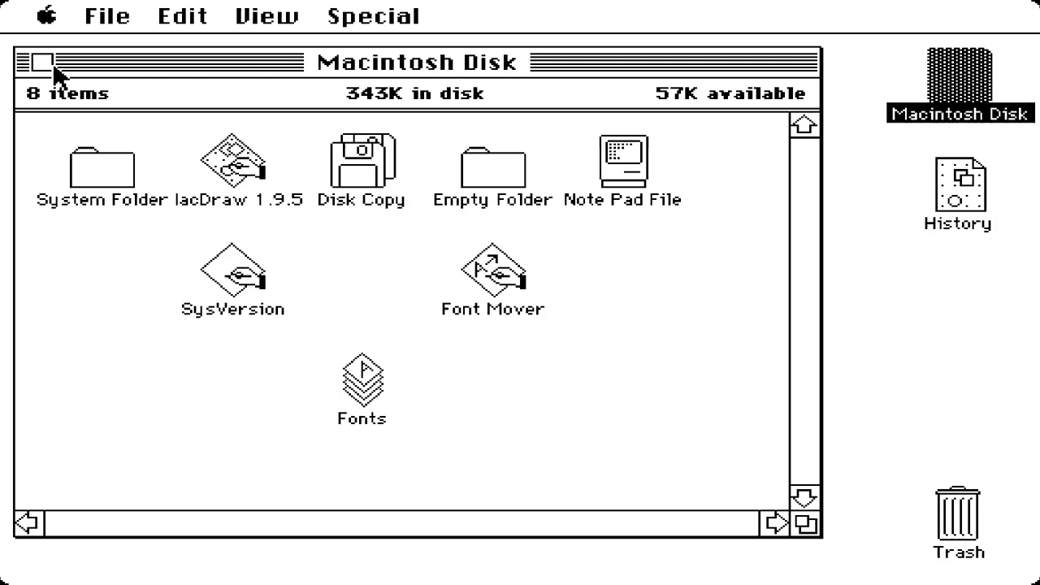
pyautogui.moveTo(49, 15); pyautogui.dragTo(52, 51)
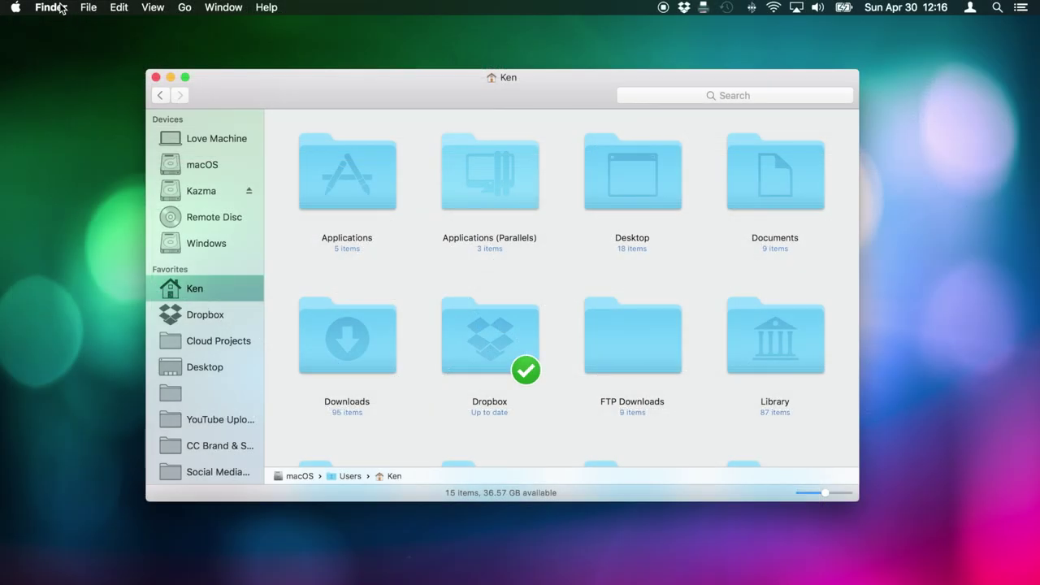
pyautogui.click(61, 8)
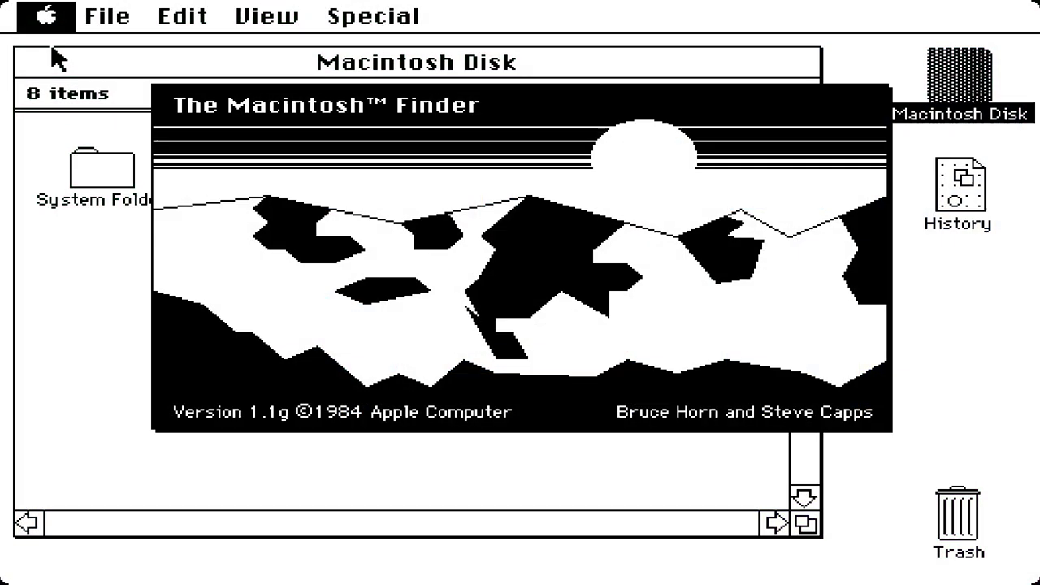
pyautogui.click(547, 220)
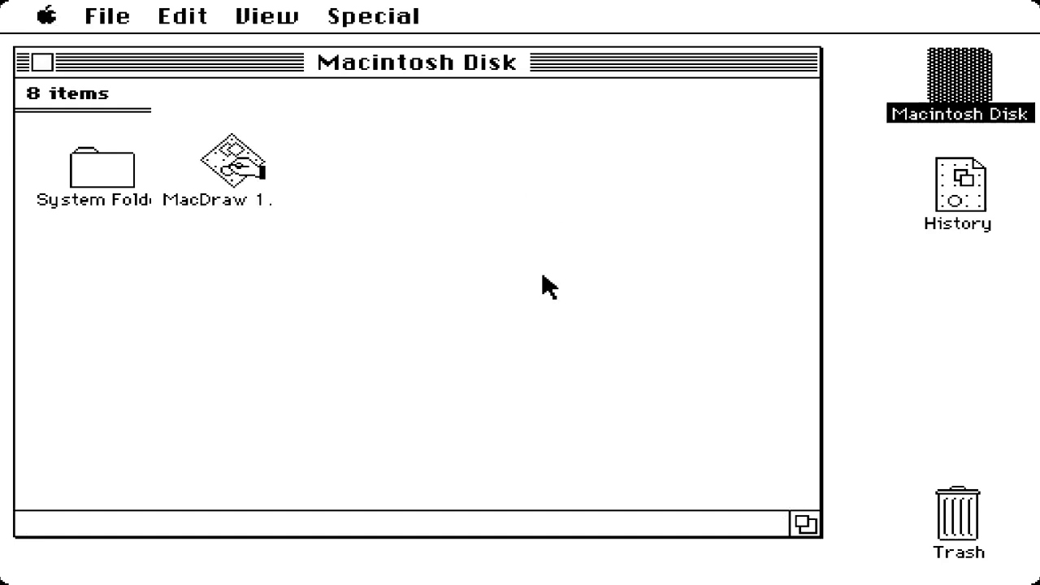
pyautogui.click(39, 62)
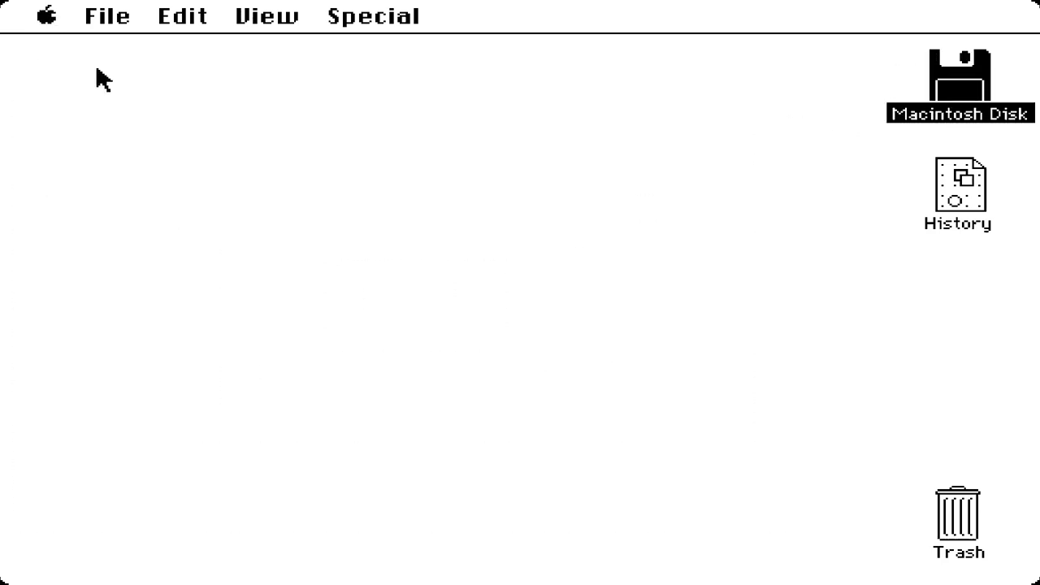
# Pull down the Apple menu to list the available desk accessories.
pyautogui.click(49, 18)
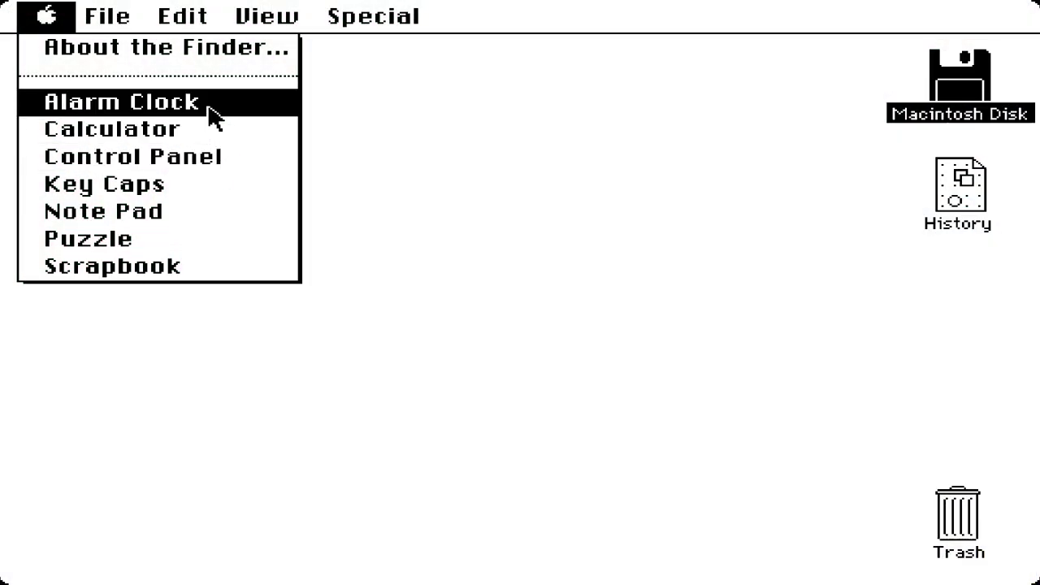
# Open the Alarm Clock, Calculator and Puzzle desk accessories and arrange their windows.
pyautogui.click(208, 104)
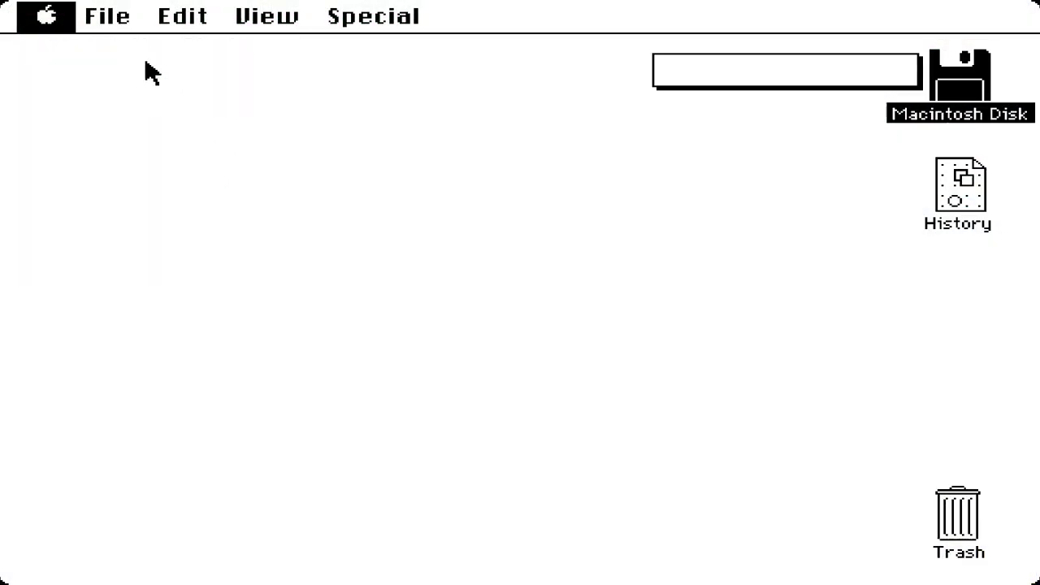
pyautogui.moveTo(801, 85); pyautogui.dragTo(671, 99)
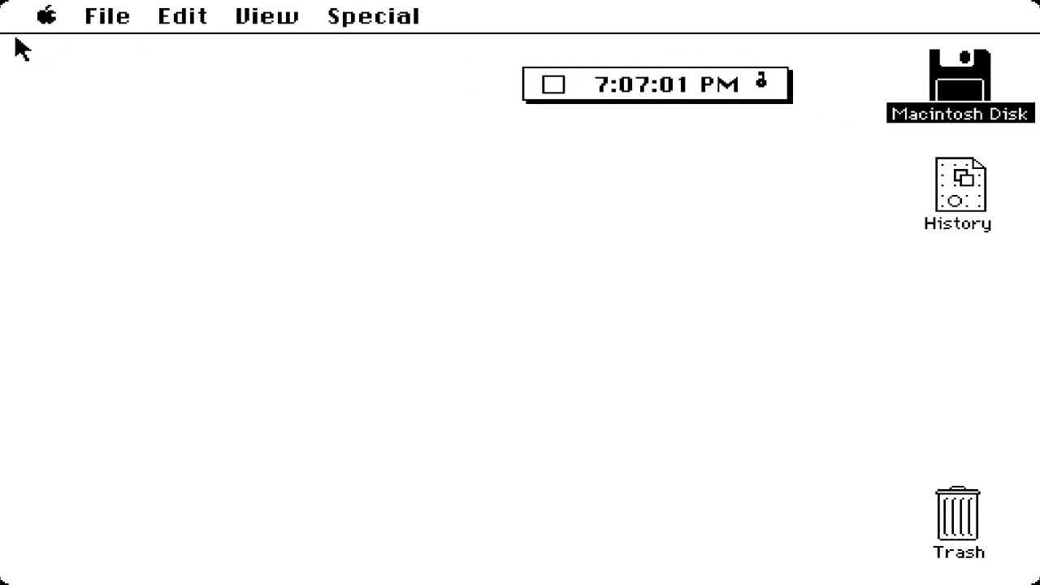
pyautogui.moveTo(46, 15); pyautogui.dragTo(75, 133)
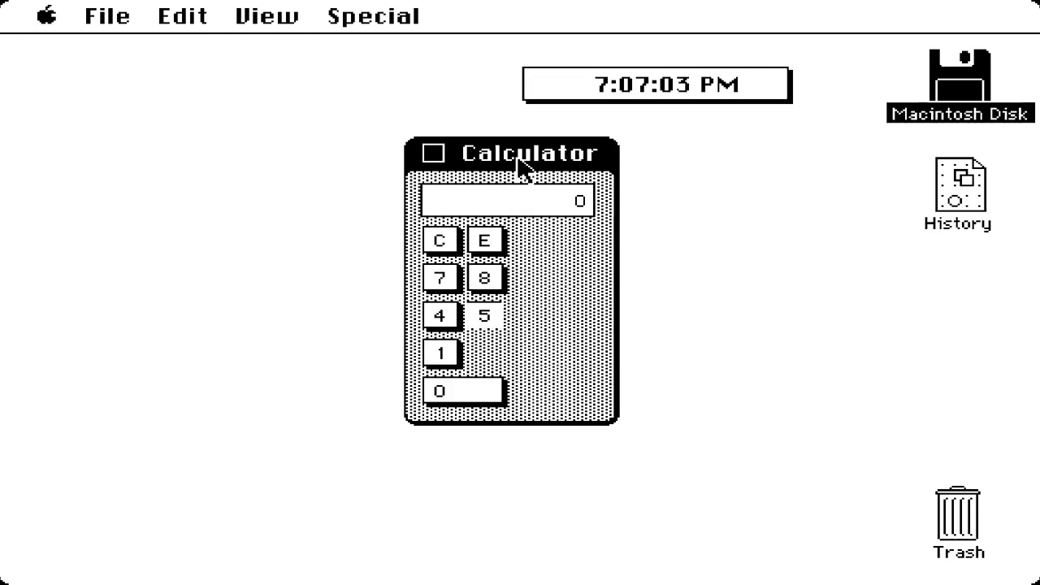
pyautogui.moveTo(520, 163); pyautogui.dragTo(735, 169)
pyautogui.moveTo(46, 16); pyautogui.dragTo(88, 238)
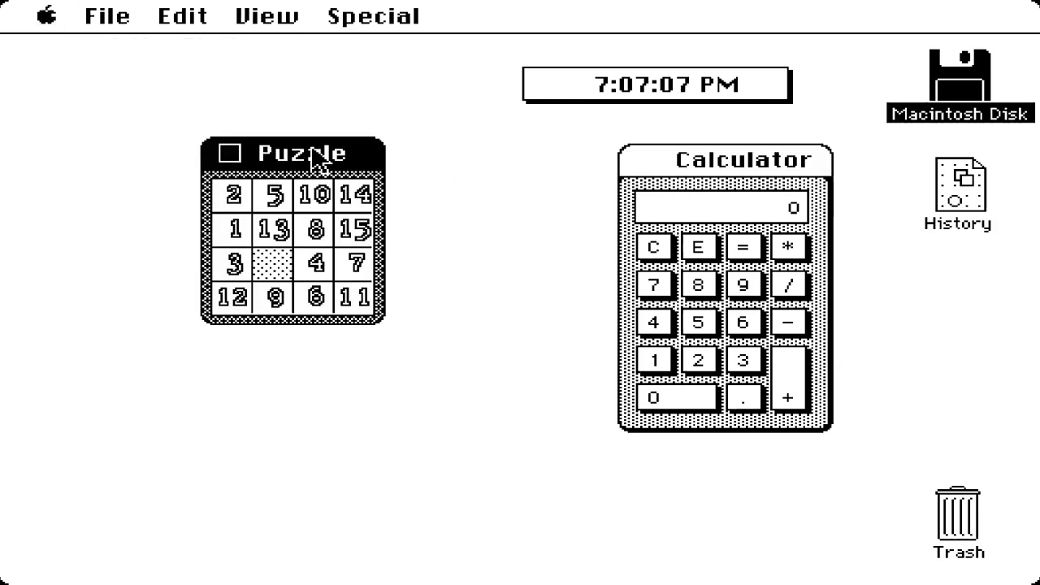
pyautogui.moveTo(319, 162); pyautogui.dragTo(502, 245)
# Close the Puzzle, Calculator and clock, and deselect the Macintosh Disk.
pyautogui.click(406, 239)
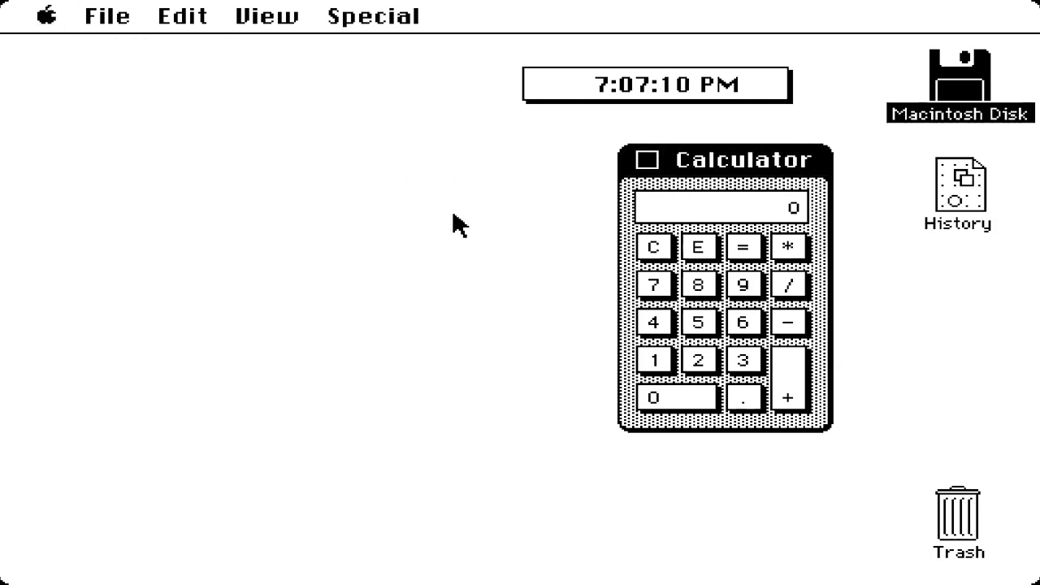
pyautogui.click(638, 160)
pyautogui.click(553, 88)
pyautogui.click(363, 231)
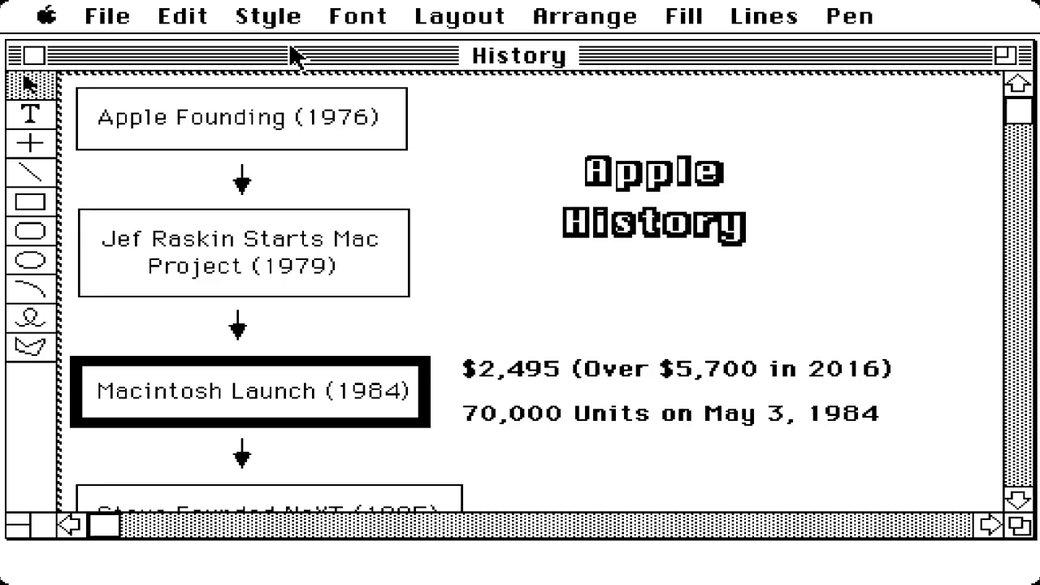
# Move the History window down and then back up to the top of the screen.
pyautogui.moveTo(293, 51)
pyautogui.mouseDown()
pyautogui.moveTo(541, 360)
pyautogui.moveTo(199, 393)
pyautogui.mouseUp()
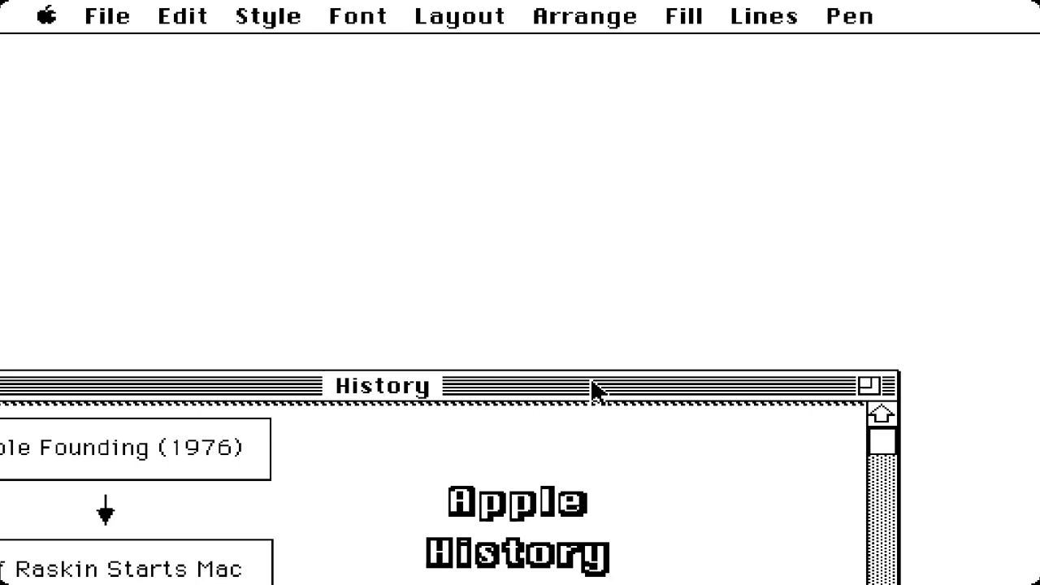
pyautogui.moveTo(592, 389); pyautogui.dragTo(711, 237)
pyautogui.moveTo(594, 238); pyautogui.dragTo(607, 60)
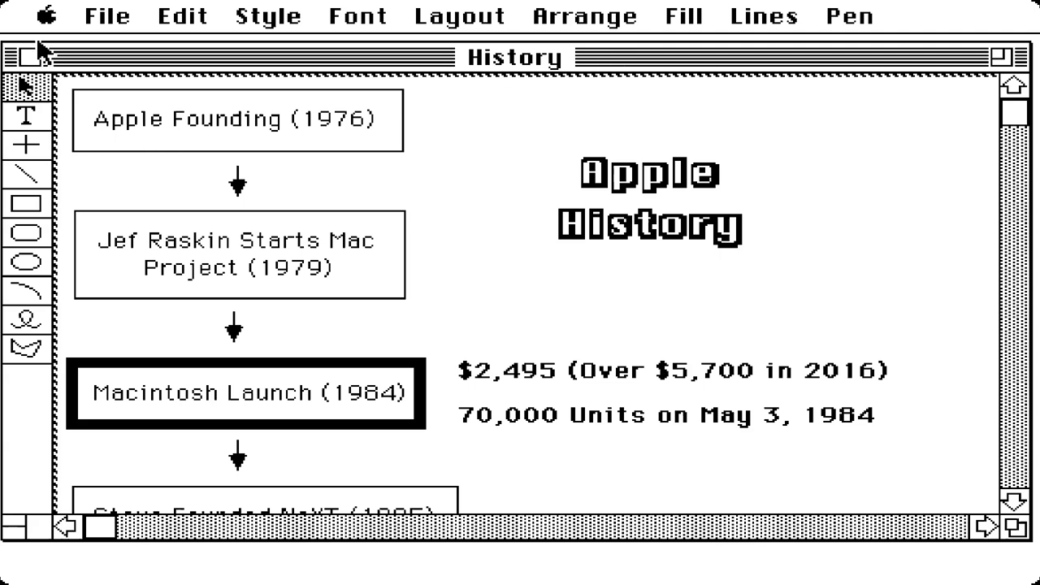
# Open the Puzzle, move the Calculator left, and bring the History drawing back to front.
pyautogui.click(47, 14)
pyautogui.moveTo(47, 15); pyautogui.dragTo(82, 239)
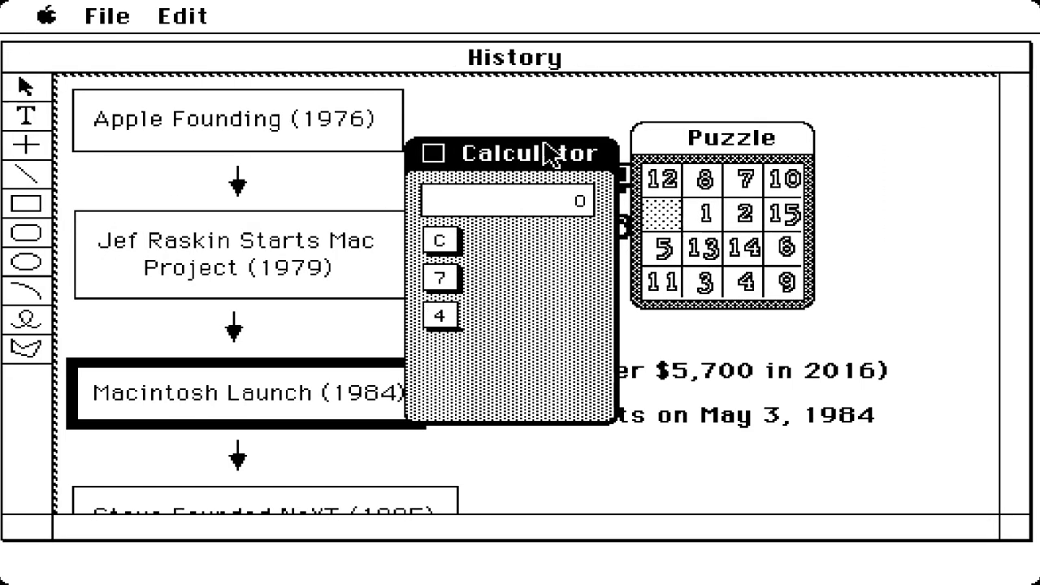
pyautogui.moveTo(520, 153); pyautogui.dragTo(437, 187)
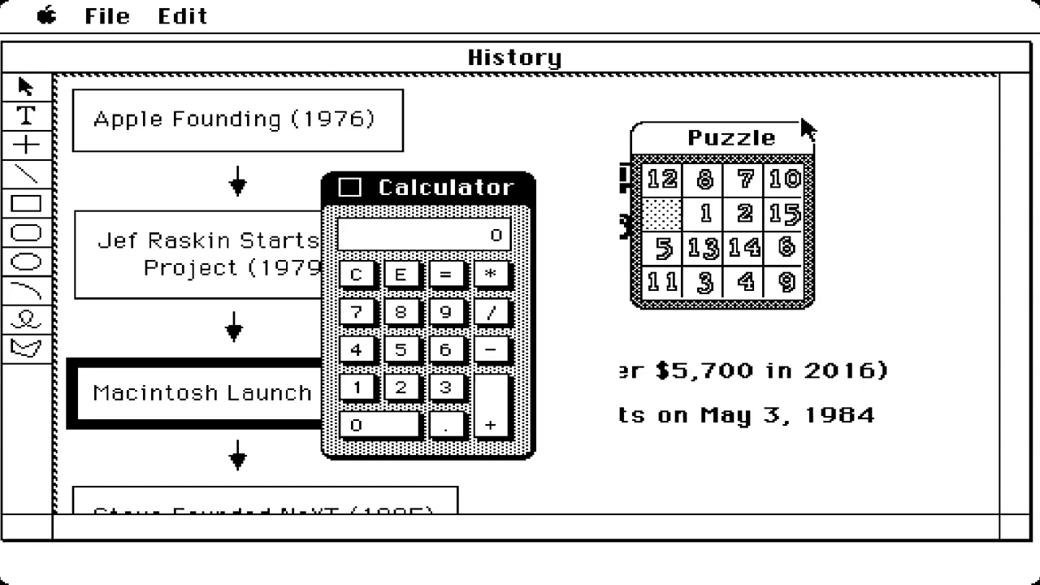
pyautogui.click(711, 53)
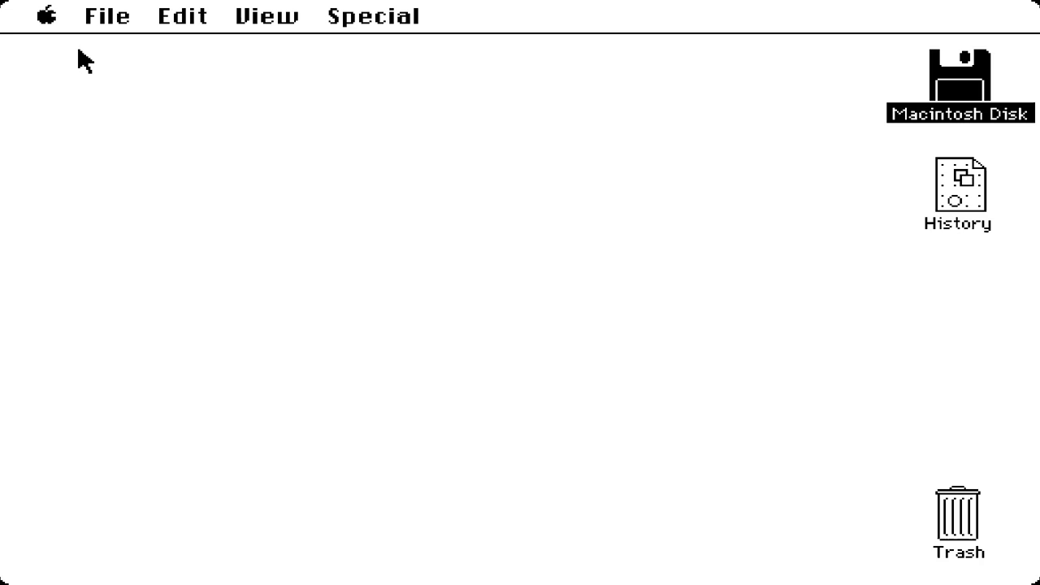
# Open the selected Macintosh Disk with Command-O, listing its 8 items including MacDraw and Fonts.
pyautogui.press('super+o')
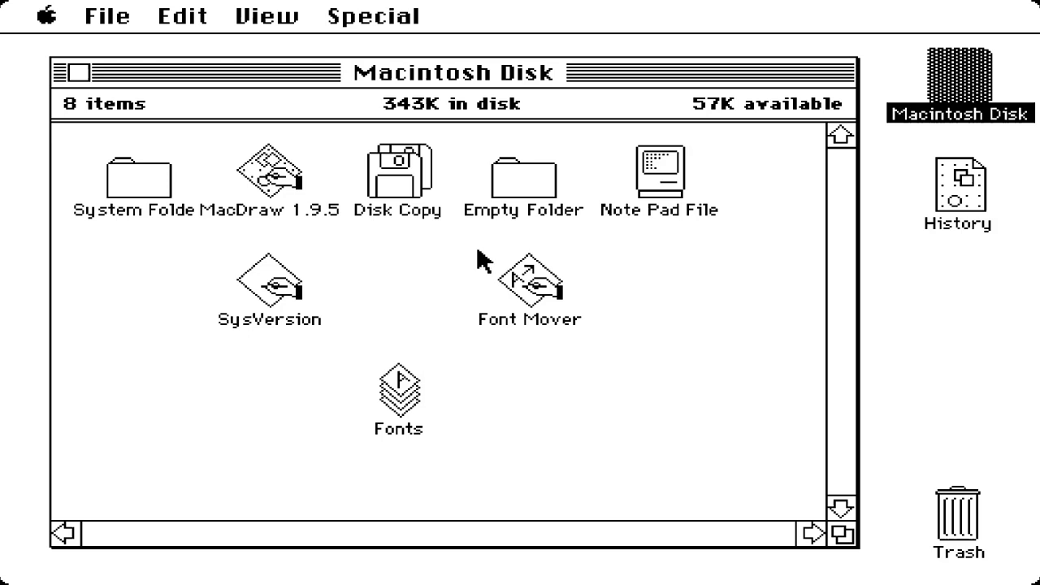
pyautogui.hotkey('ctrl', 'a')
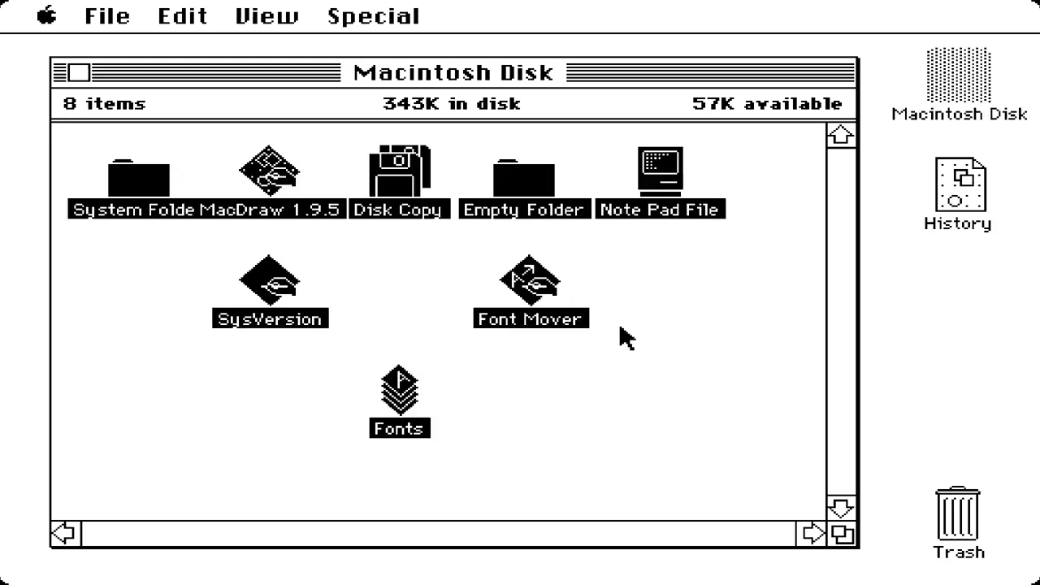
pyautogui.click(645, 357)
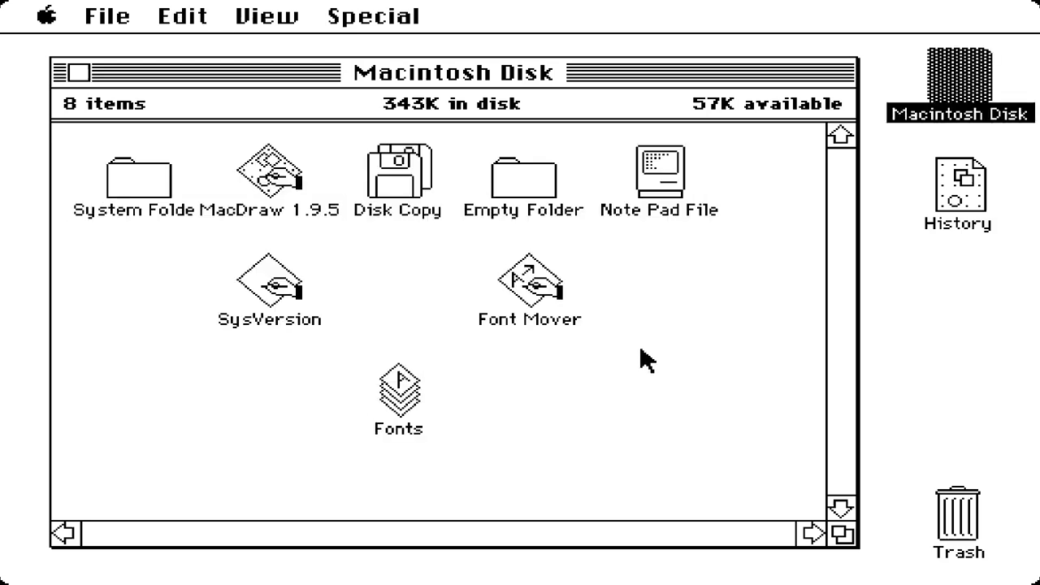
pyautogui.doubleClick(530, 173)
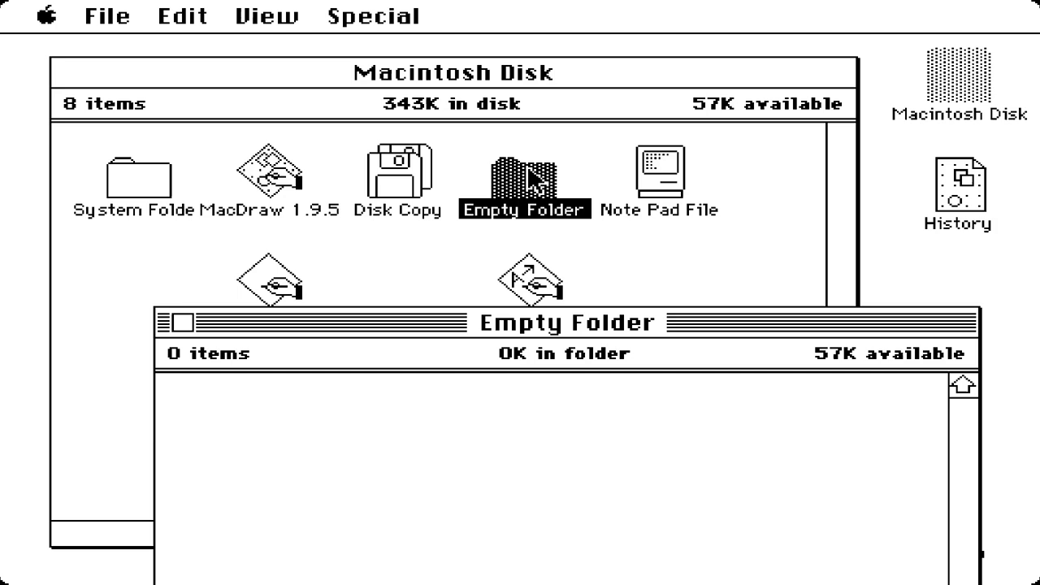
pyautogui.moveTo(422, 322); pyautogui.dragTo(374, 144)
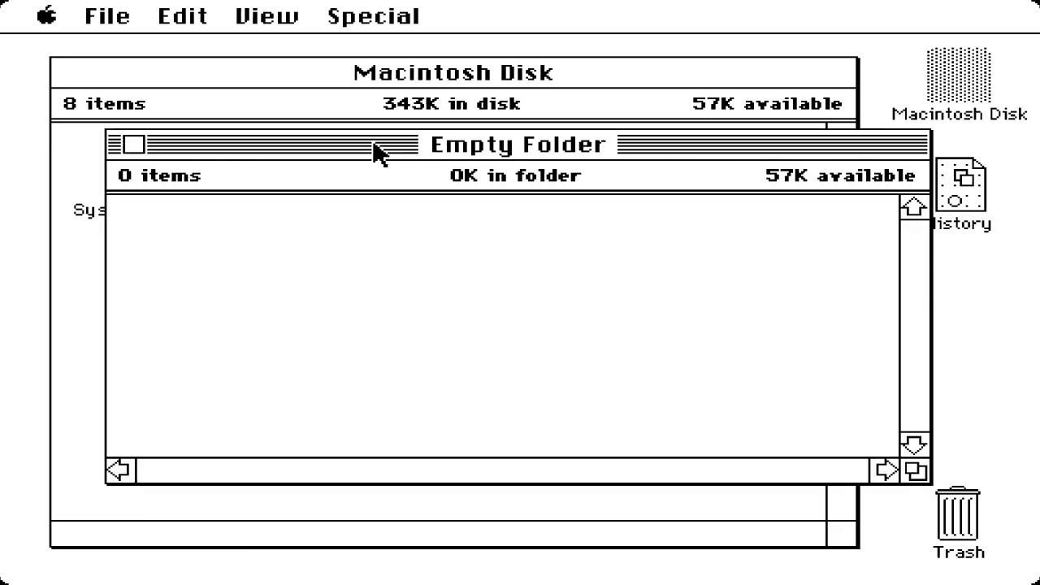
pyautogui.moveTo(374, 144); pyautogui.dragTo(356, 162)
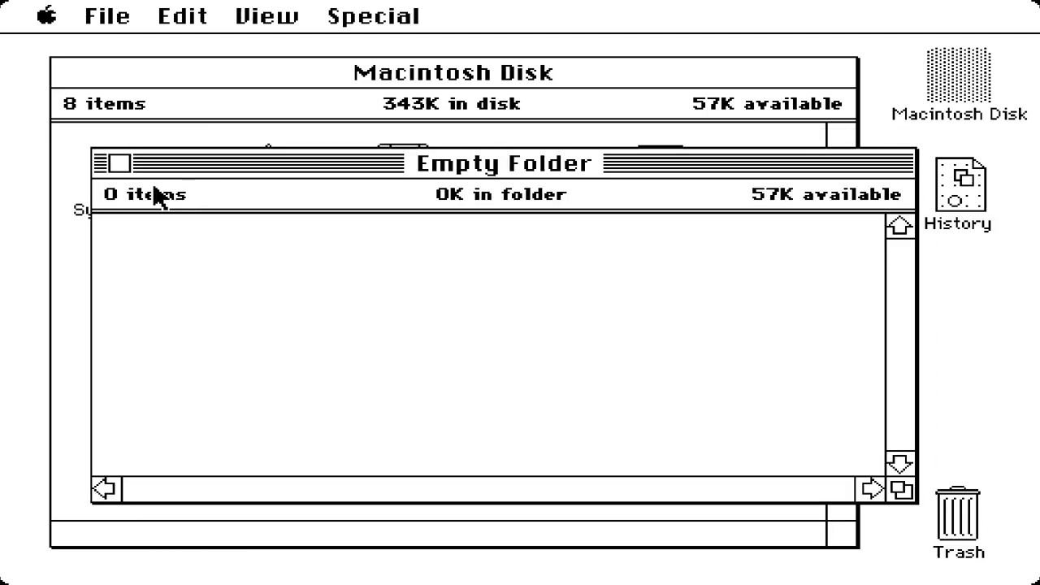
pyautogui.click(115, 162)
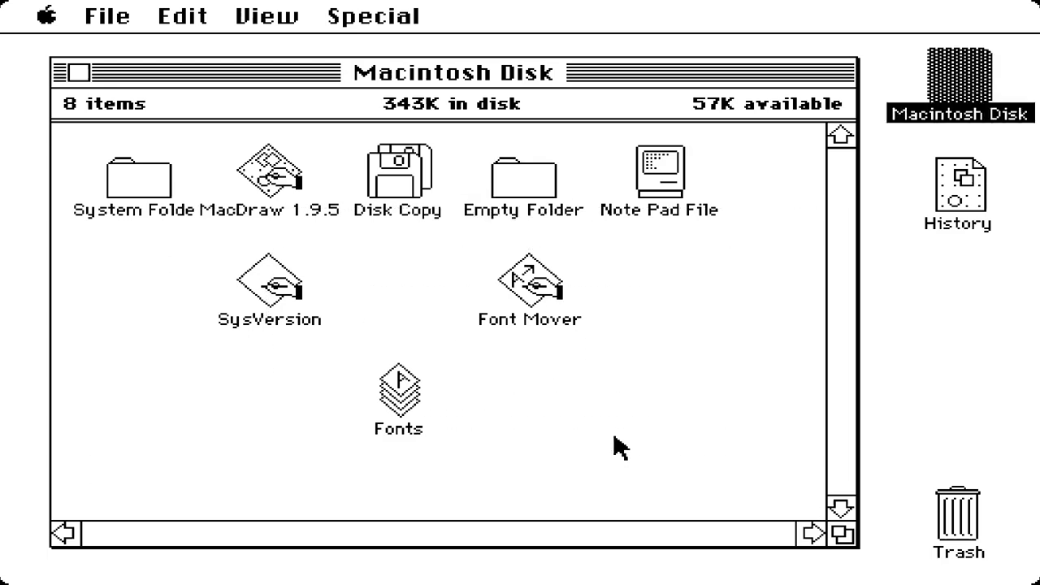
pyautogui.doubleClick(129, 170)
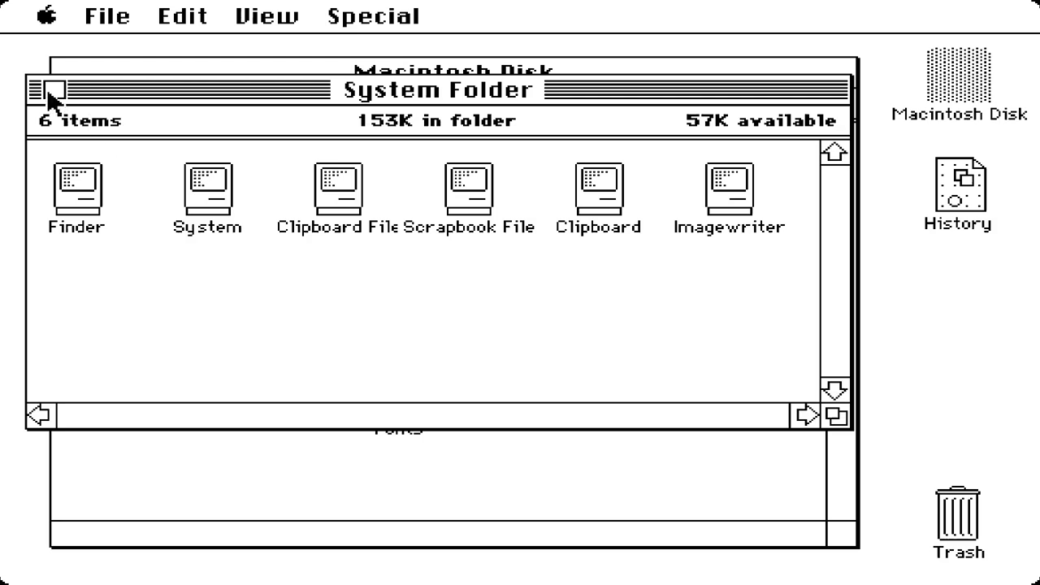
pyautogui.click(53, 89)
pyautogui.click(535, 180)
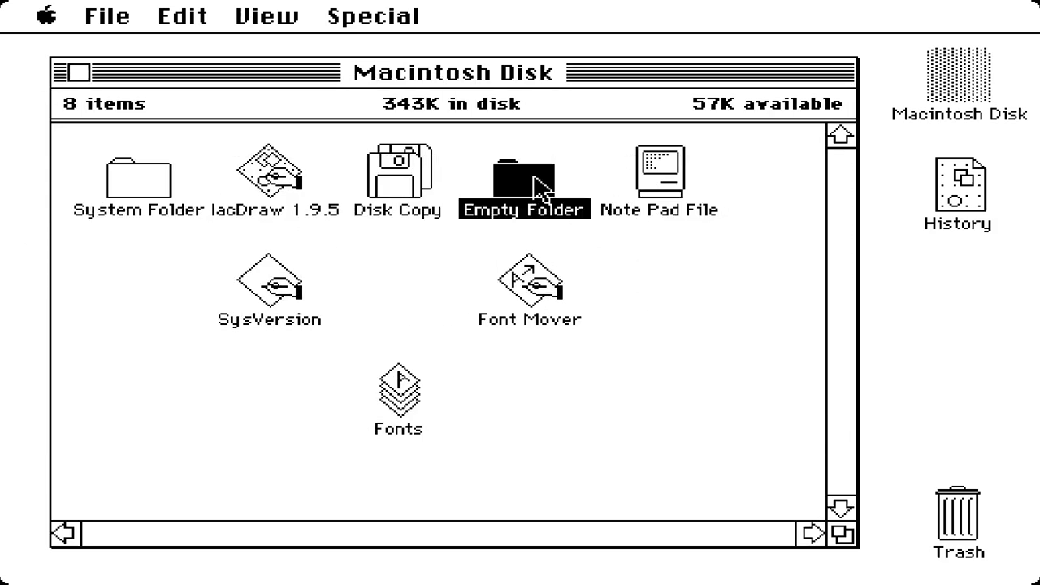
pyautogui.click(183, 16)
pyautogui.moveTo(183, 16); pyautogui.dragTo(118, 79)
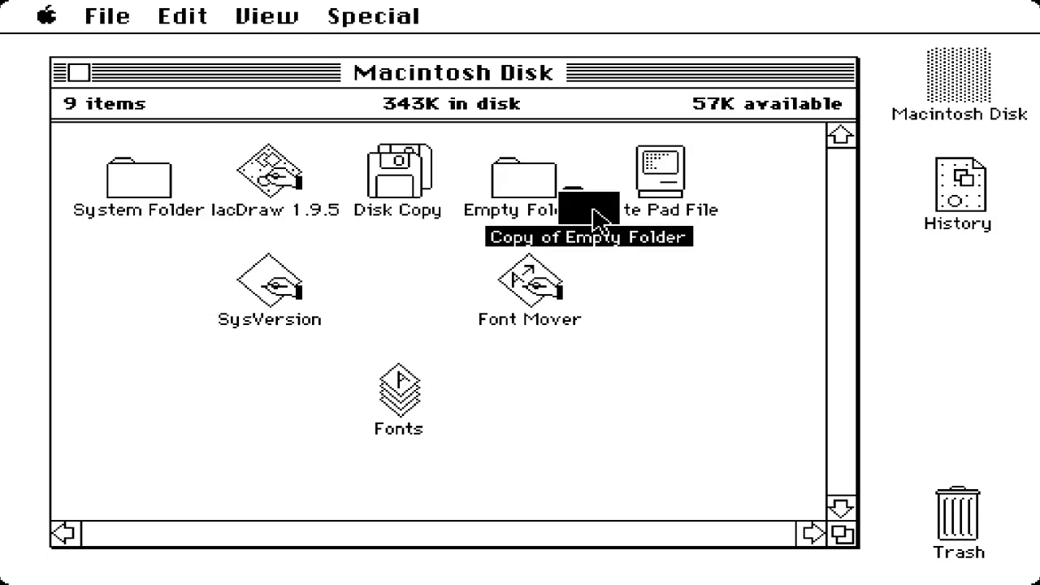
pyautogui.moveTo(599, 225); pyautogui.dragTo(646, 416)
pyautogui.doubleClick(646, 416)
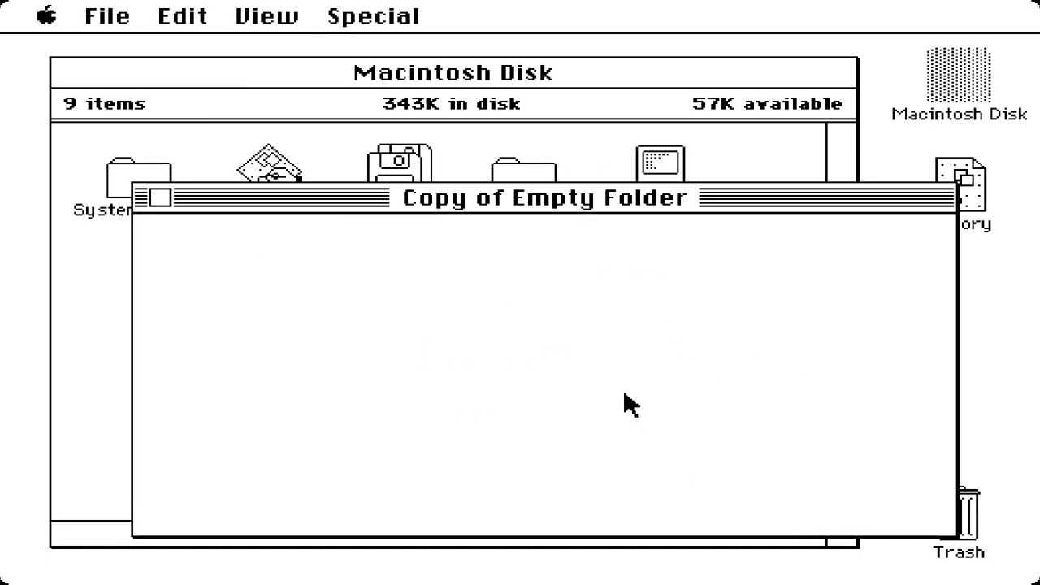
pyautogui.click(161, 199)
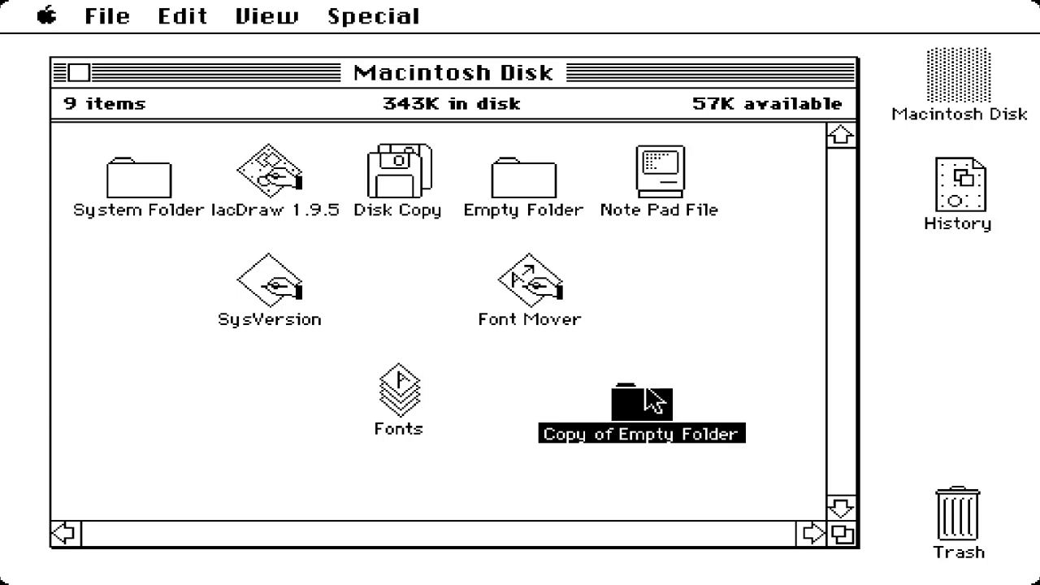
pyautogui.moveTo(624, 393)
pyautogui.mouseDown()
pyautogui.moveTo(622, 381)
pyautogui.moveTo(934, 483)
pyautogui.mouseUp()
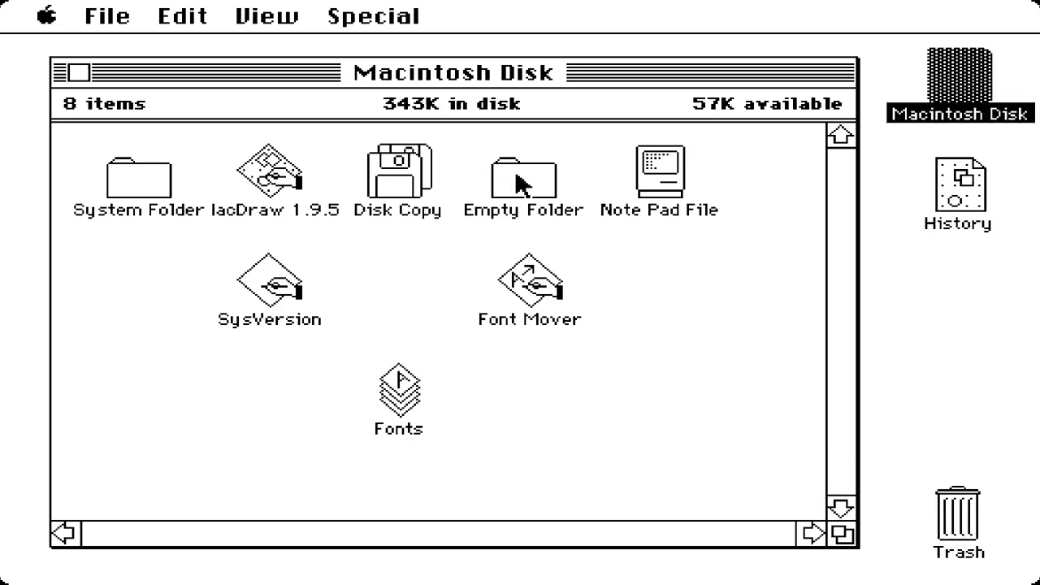
pyautogui.click(108, 11)
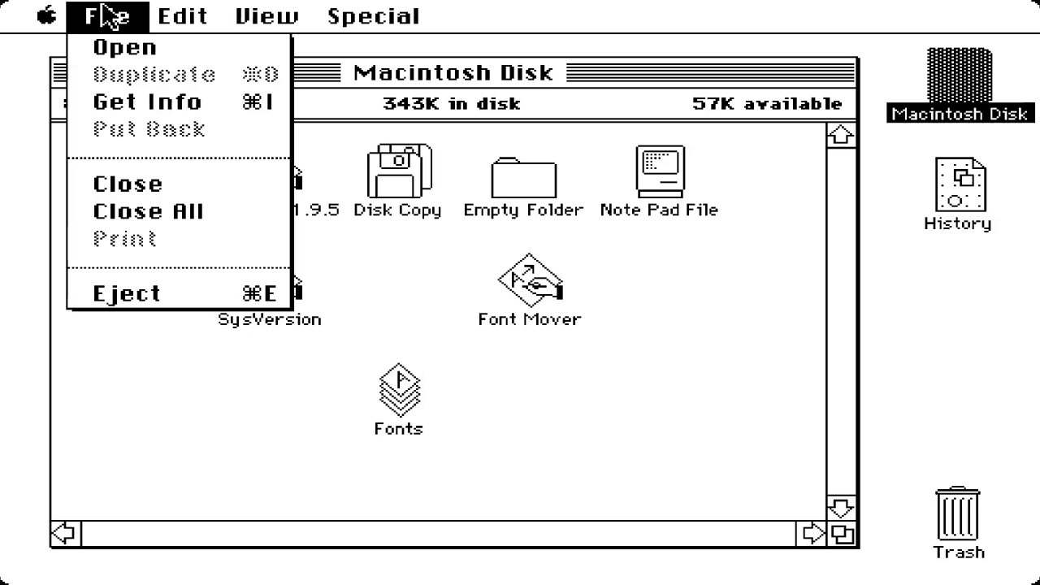
pyautogui.moveTo(107, 14); pyautogui.dragTo(378, 26)
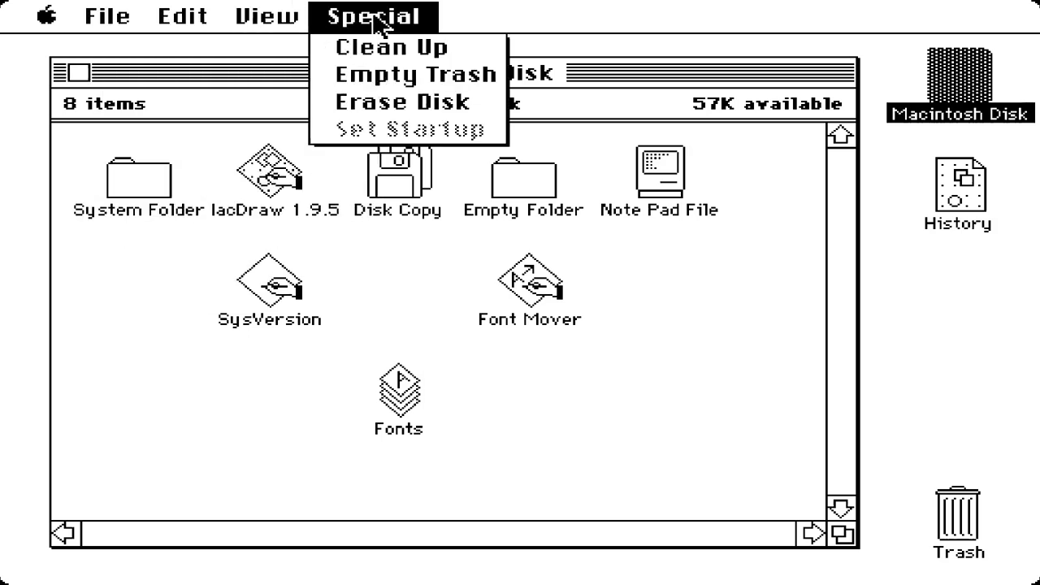
pyautogui.click(540, 174)
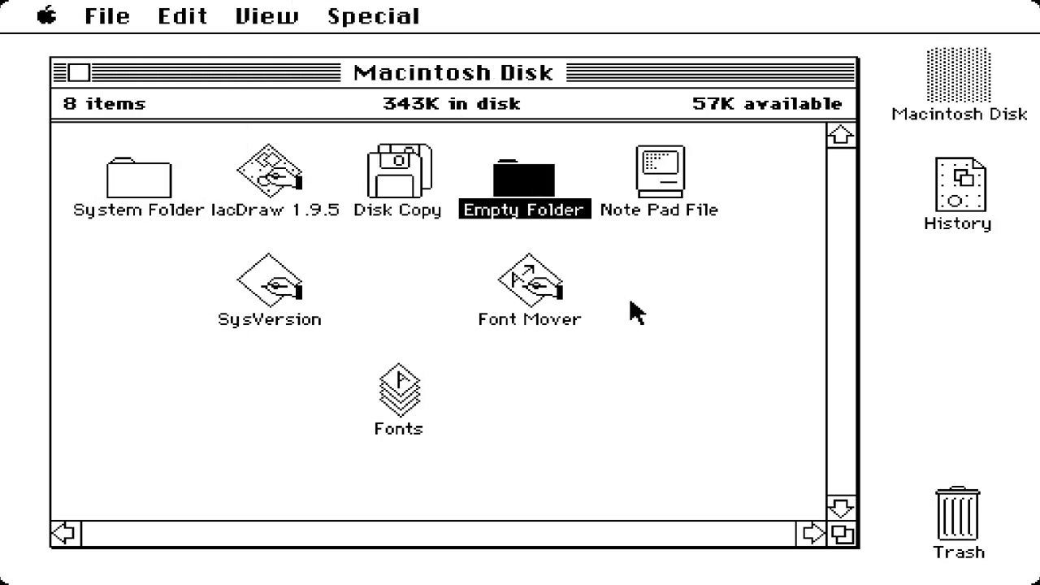
pyautogui.click(634, 313)
pyautogui.click(498, 213)
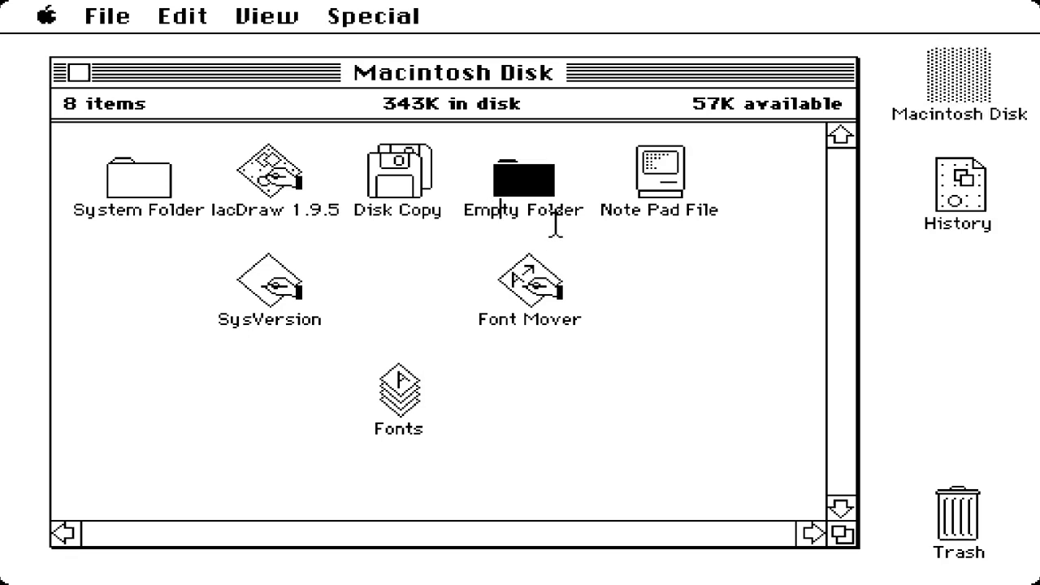
pyautogui.click(587, 229)
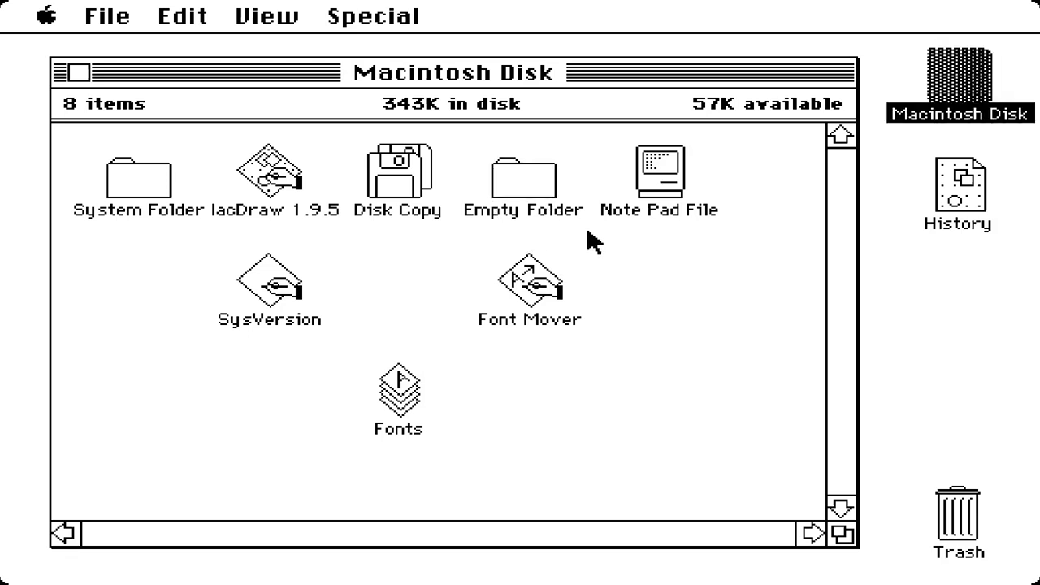
pyautogui.click(524, 172)
pyautogui.doubleClick(283, 282)
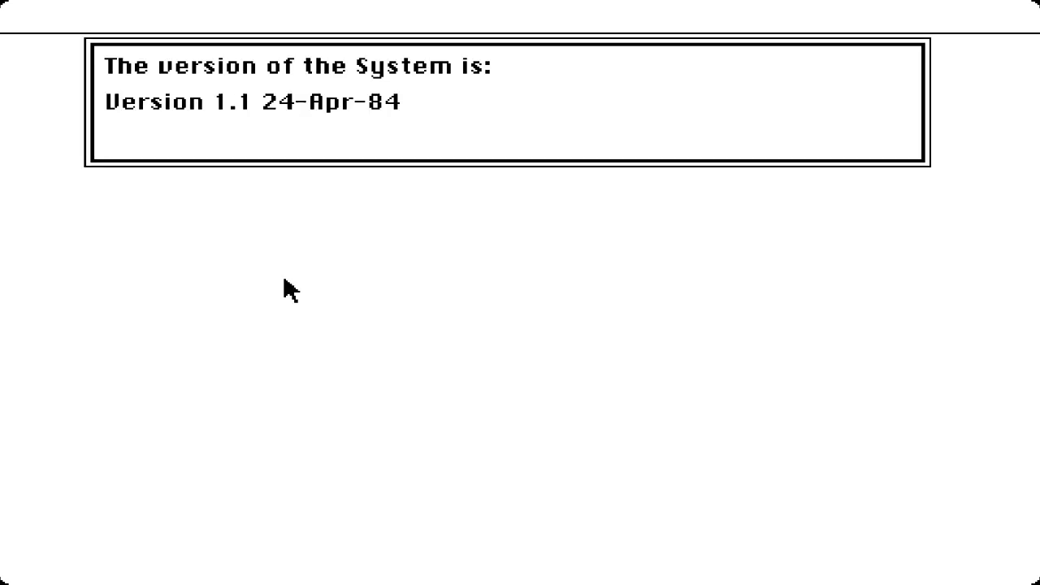
pyautogui.click(268, 174)
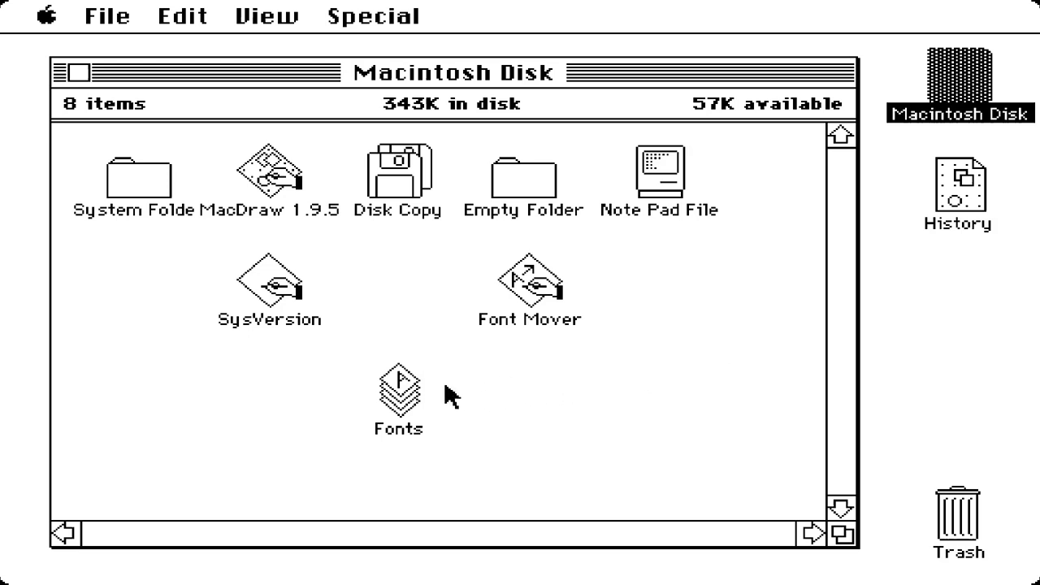
pyautogui.click(398, 399)
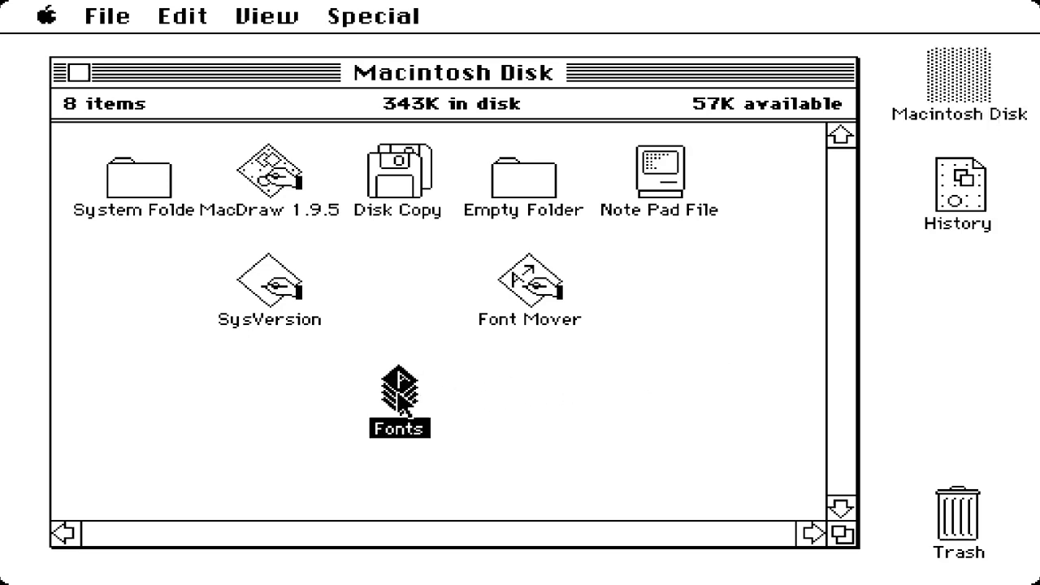
pyautogui.doubleClick(399, 399)
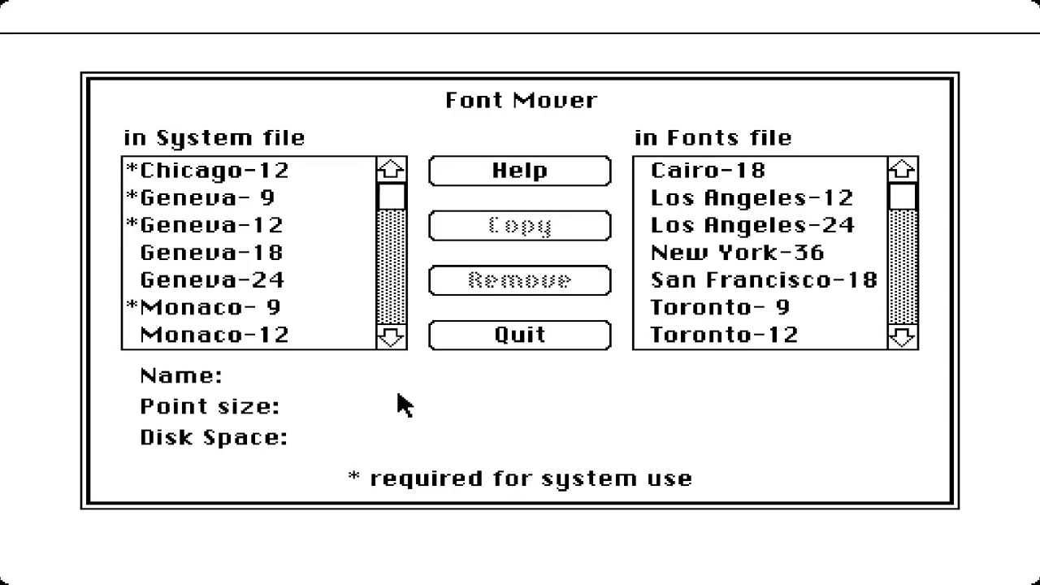
pyautogui.click(390, 336)
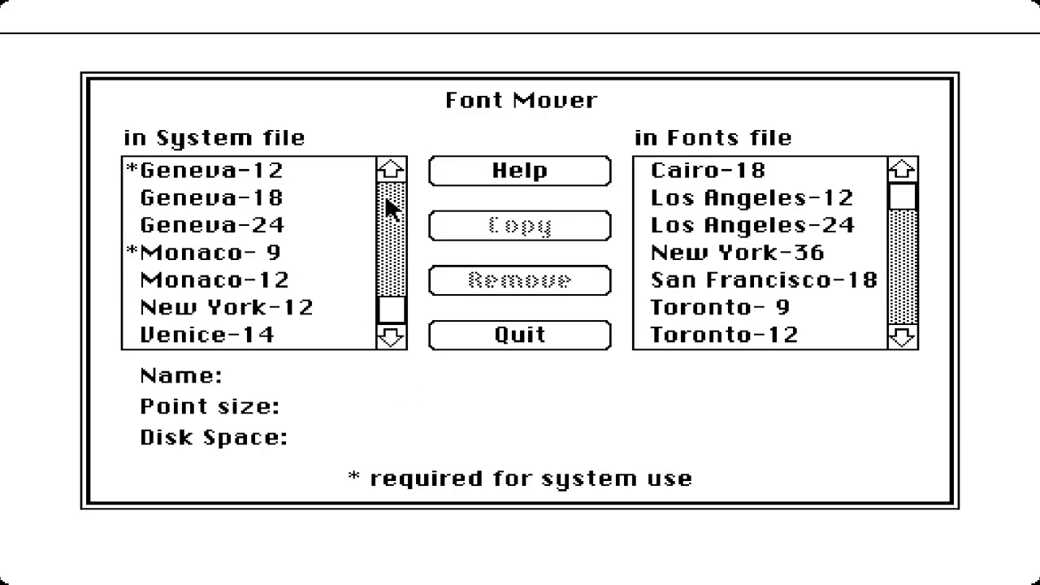
pyautogui.click(390, 170)
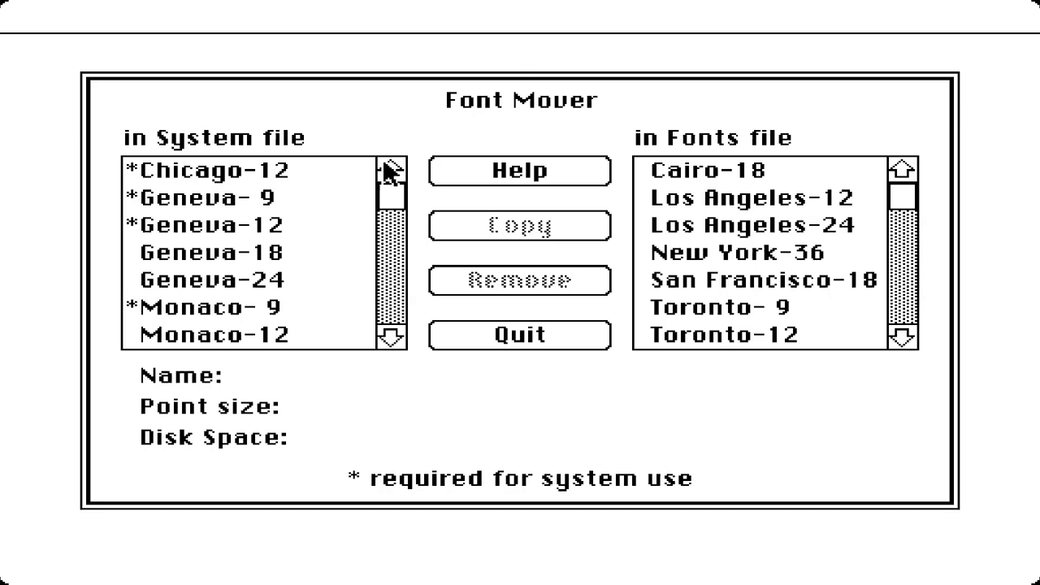
pyautogui.click(520, 336)
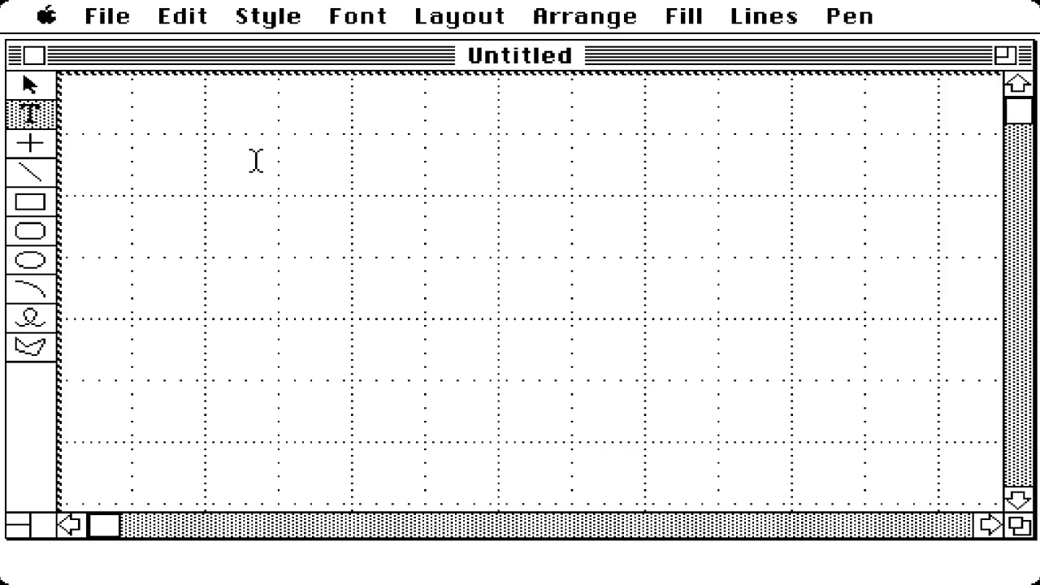
# Type the greeting 'Hello, I am Macintosh. It sure is great to get out of that bag.'.
pyautogui.click(256, 160)
pyautogui.write('Hello, I am Mac')
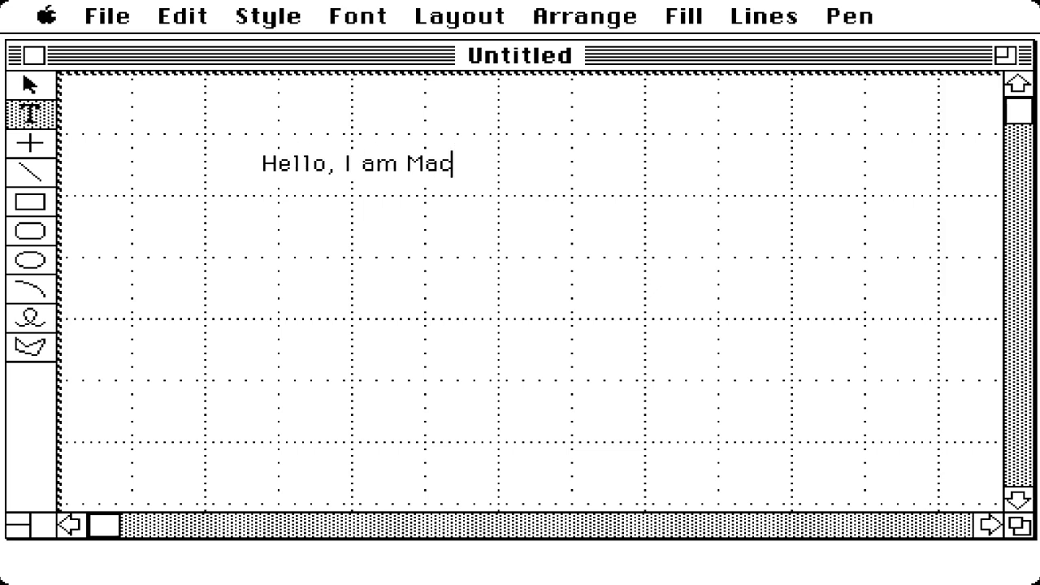
pyautogui.write('intosh. It sure is g')
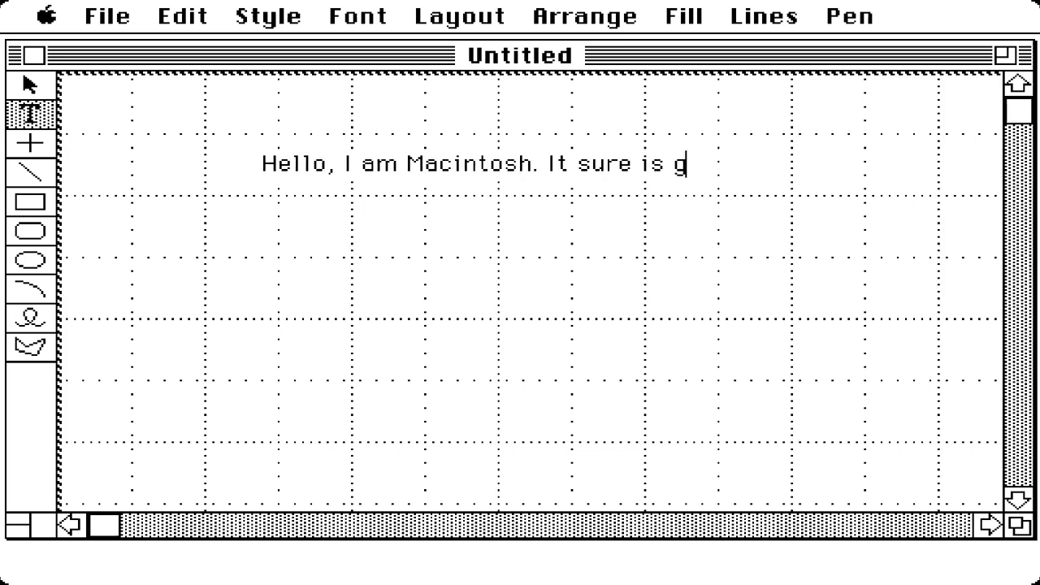
pyautogui.write('reat to get out of that')
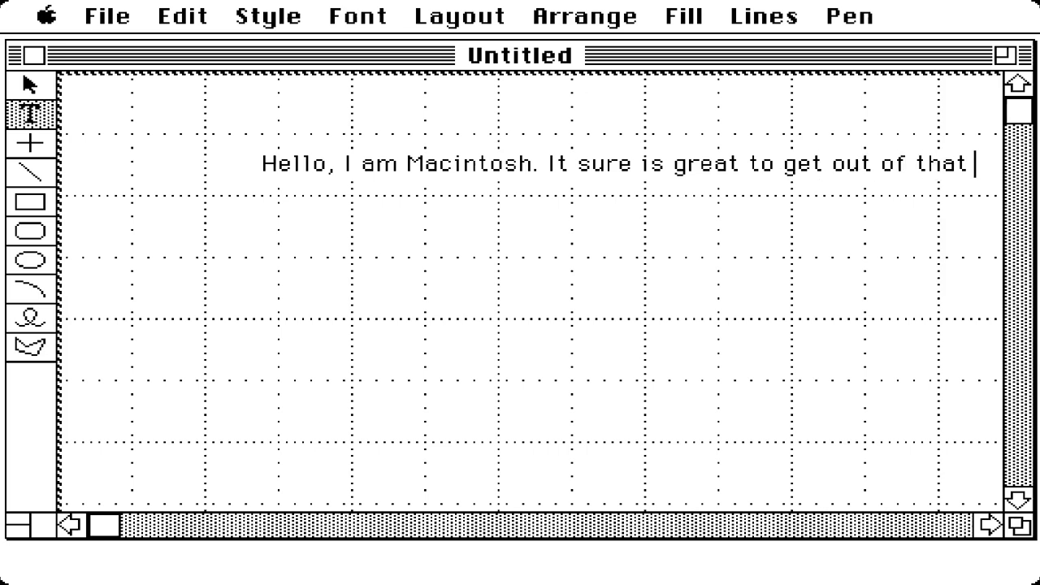
pyautogui.write(' ba')
pyautogui.press('KP_Enter')
# Format the greeting as 48-point Monaco in Shadow style.
pyautogui.moveTo(343, 16); pyautogui.dragTo(375, 241)
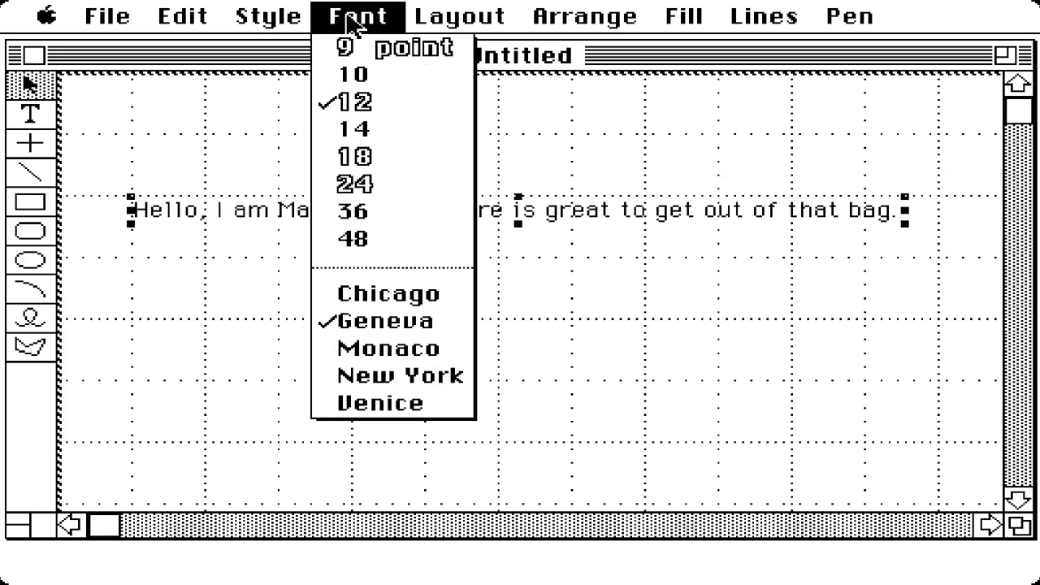
pyautogui.moveTo(357, 16); pyautogui.dragTo(369, 334)
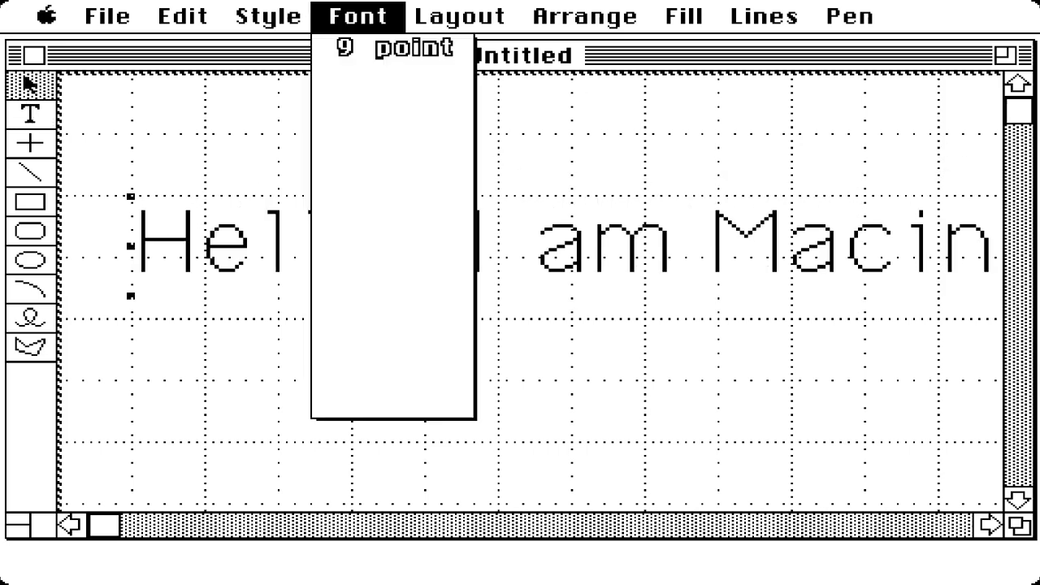
pyautogui.moveTo(268, 16); pyautogui.dragTo(306, 197)
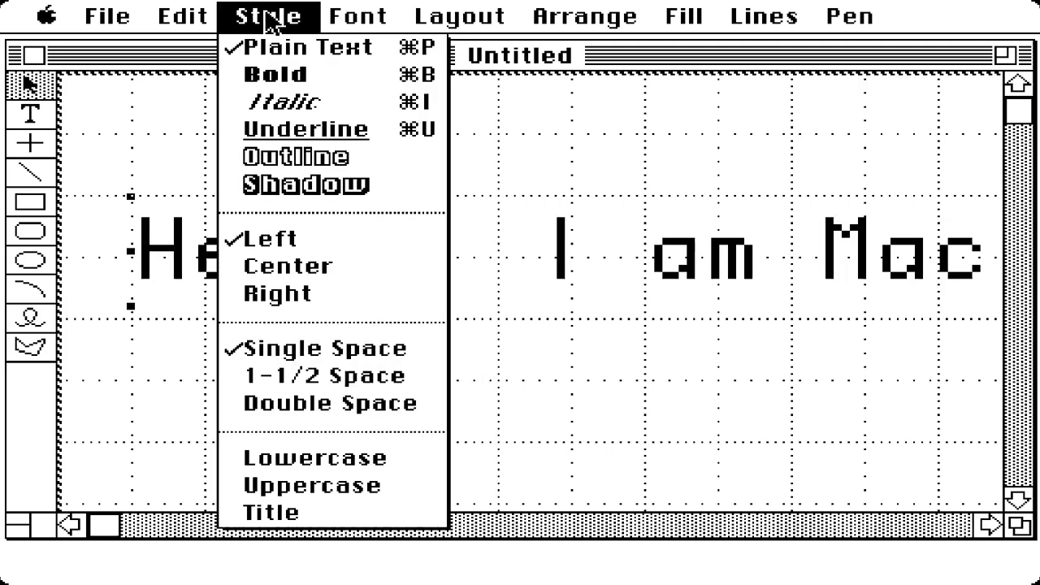
pyautogui.moveTo(268, 18)
pyautogui.mouseDown()
pyautogui.moveTo(284, 297)
pyautogui.moveTo(374, 16)
pyautogui.mouseUp()
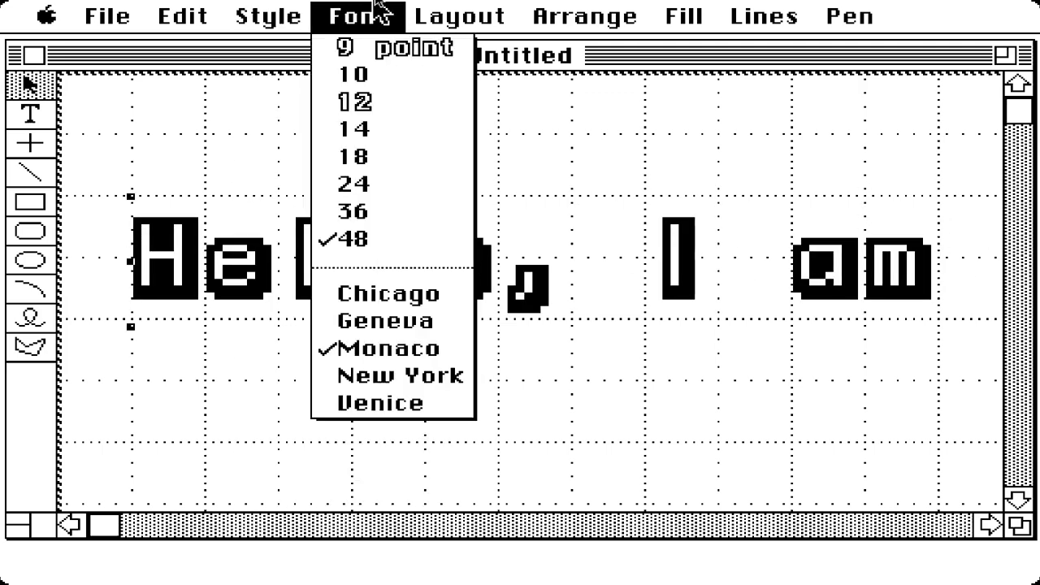
pyautogui.click(30, 201)
# Draw a rectangle beneath the greeting with a thick checkerboard pen and checkerboard fill.
pyautogui.moveTo(279, 366)
pyautogui.mouseDown()
pyautogui.moveTo(629, 474)
pyautogui.moveTo(719, 490)
pyautogui.mouseUp()
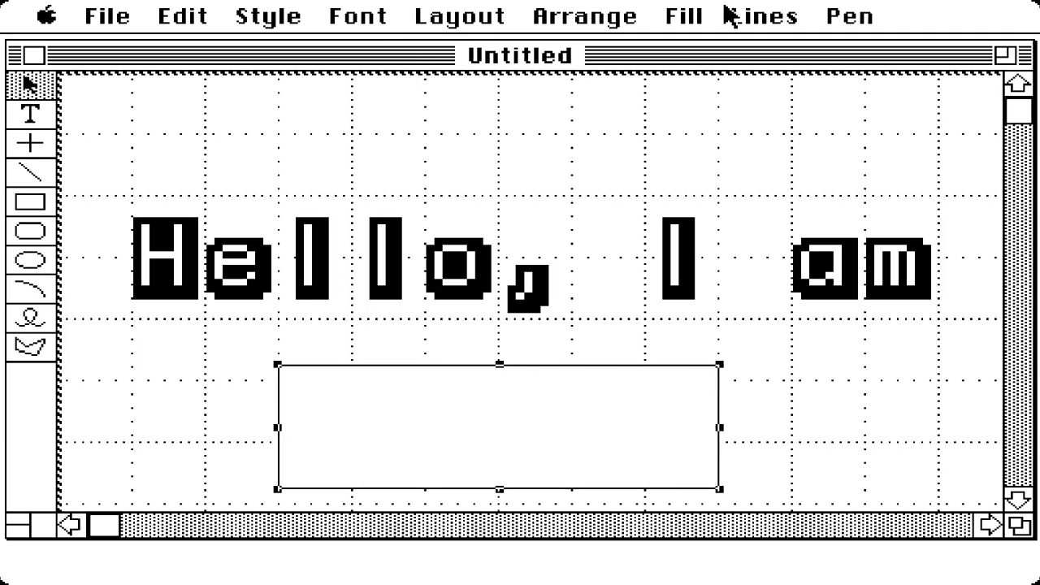
pyautogui.moveTo(849, 16)
pyautogui.mouseDown()
pyautogui.moveTo(860, 138)
pyautogui.moveTo(893, 299)
pyautogui.mouseUp()
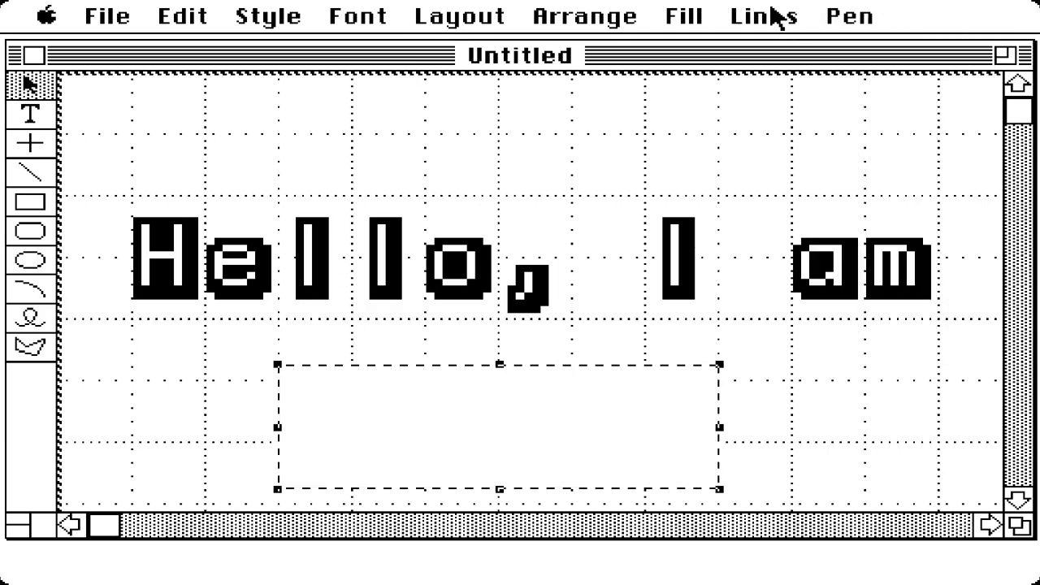
pyautogui.moveTo(772, 14); pyautogui.dragTo(762, 173)
pyautogui.moveTo(676, 28); pyautogui.dragTo(735, 291)
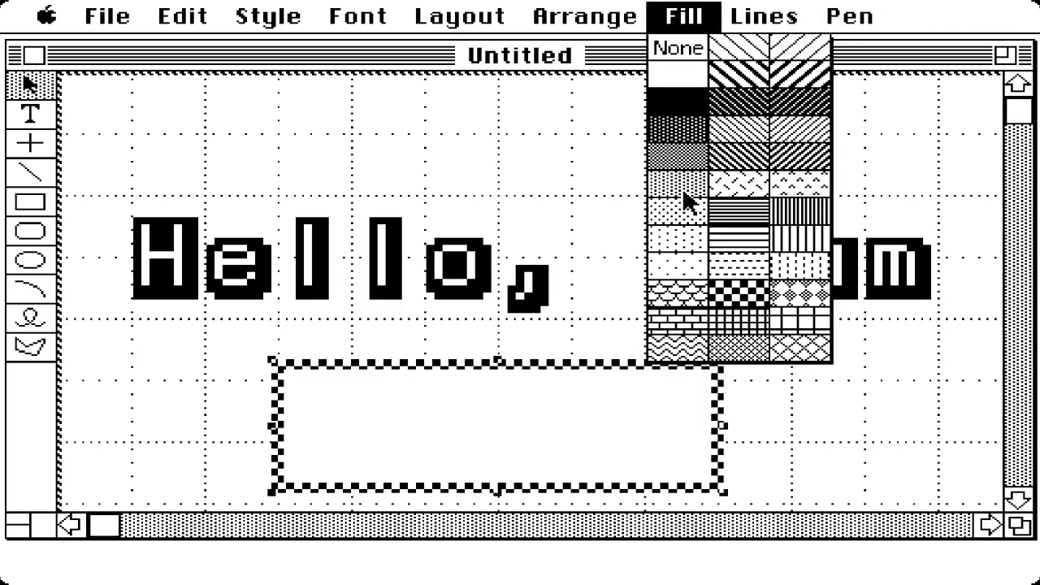
pyautogui.click(524, 139)
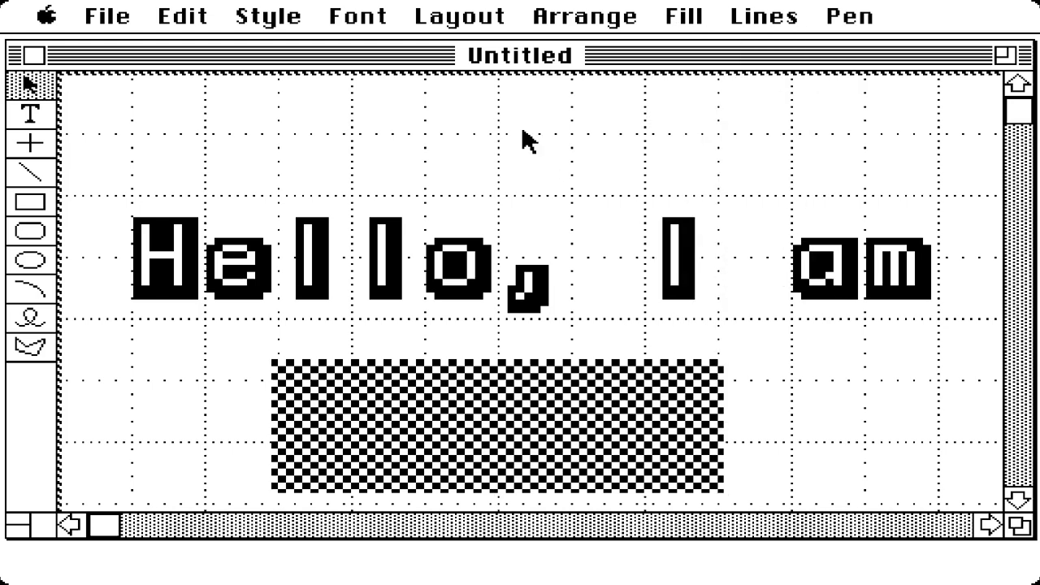
pyautogui.click(105, 15)
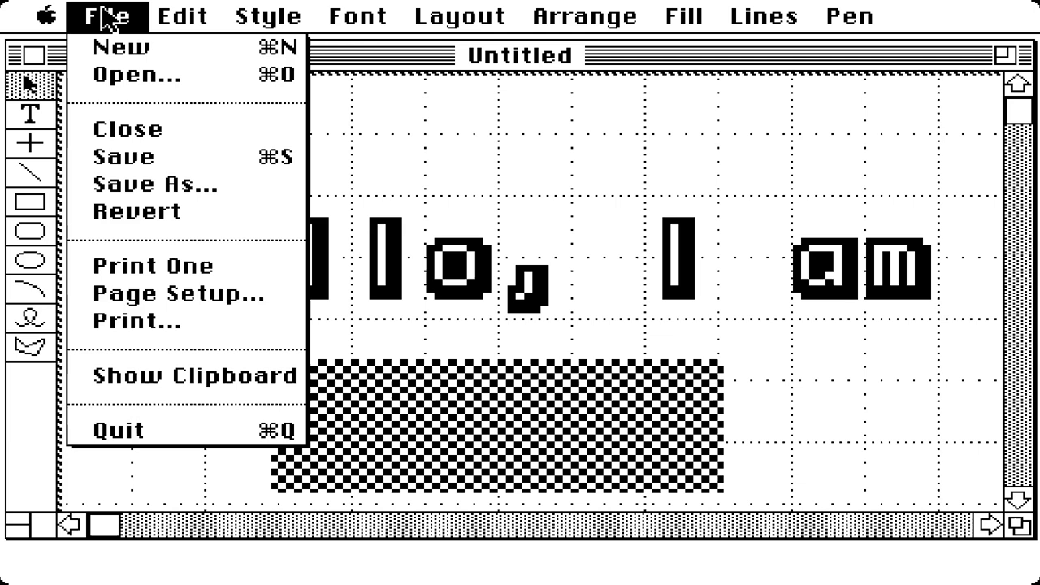
pyautogui.moveTo(110, 15); pyautogui.dragTo(174, 157)
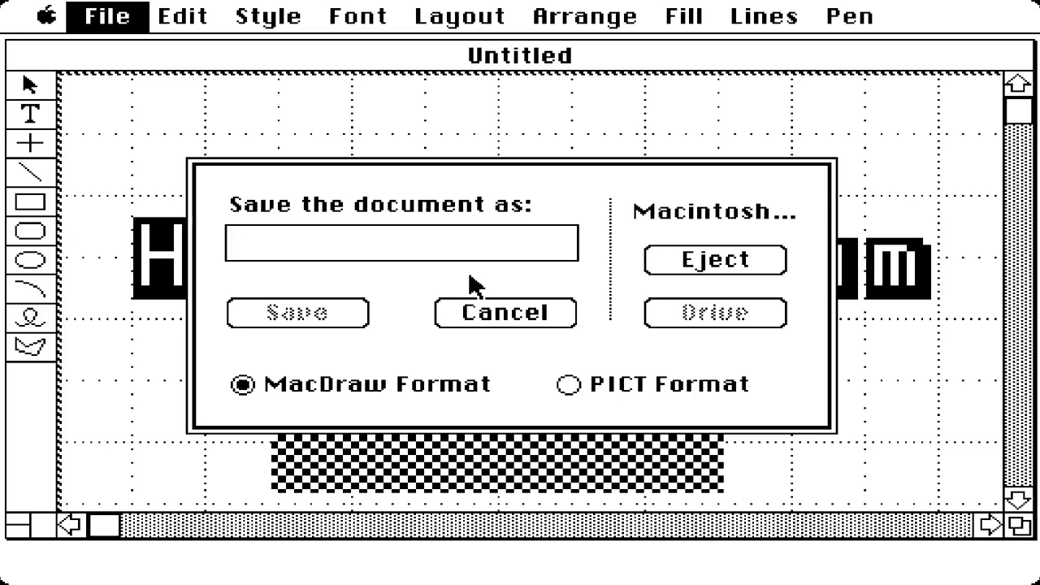
pyautogui.click(476, 313)
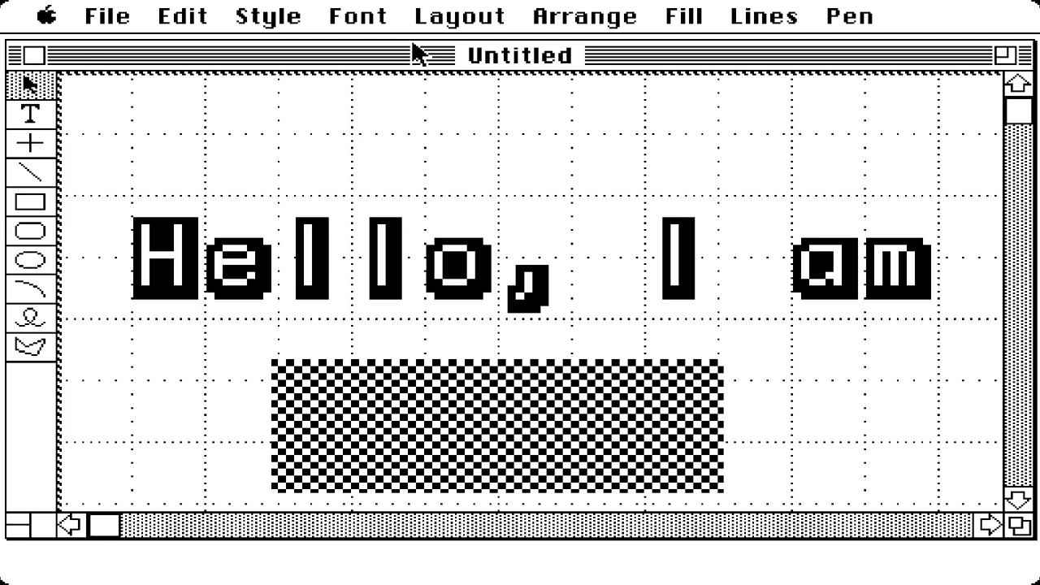
# Set the typeface to New York, then close the Macintosh Disk window and list the desk accessories.
pyautogui.click(104, 18)
pyautogui.click(267, 21)
pyautogui.click(358, 23)
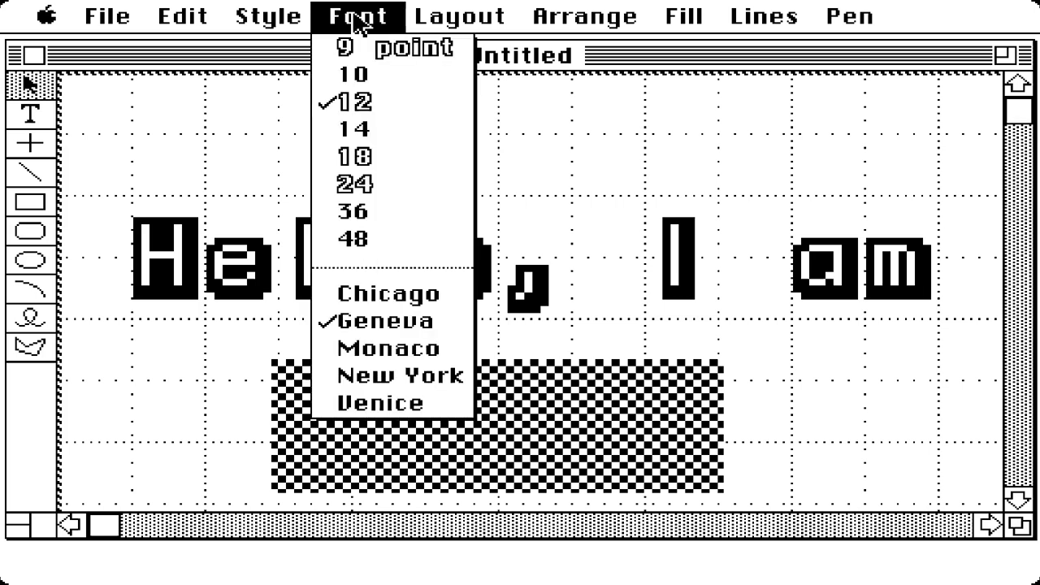
pyautogui.click(385, 377)
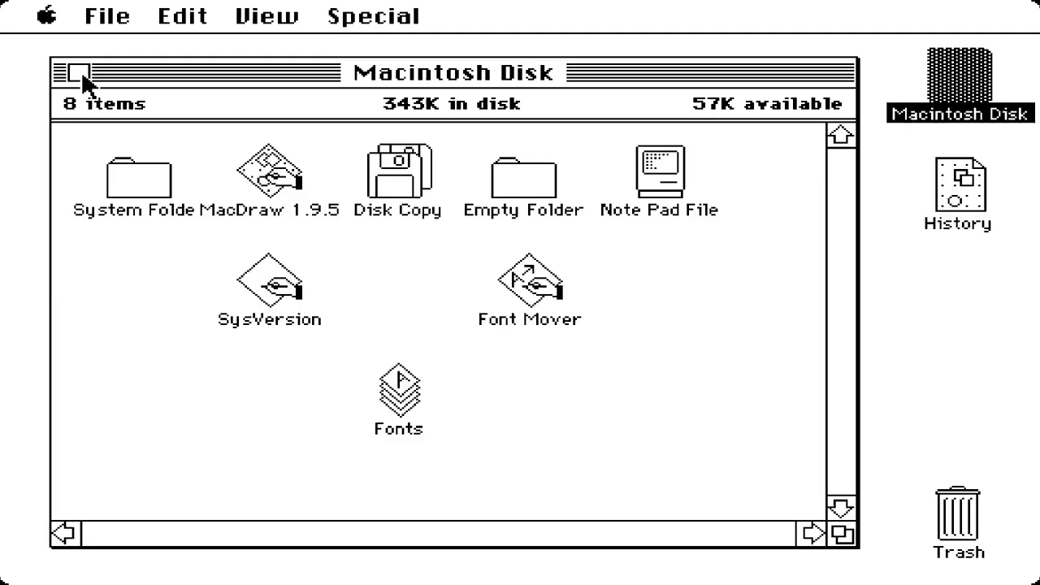
pyautogui.click(72, 82)
pyautogui.moveTo(49, 18); pyautogui.dragTo(89, 185)
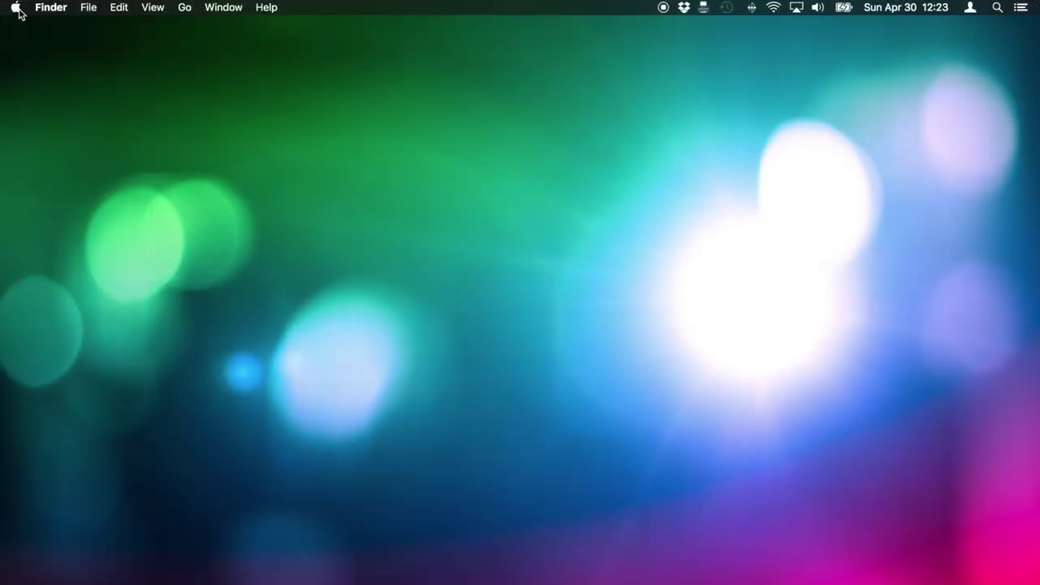
# Open the Control Panel desk accessory from the Apple menu.
pyautogui.click(17, 10)
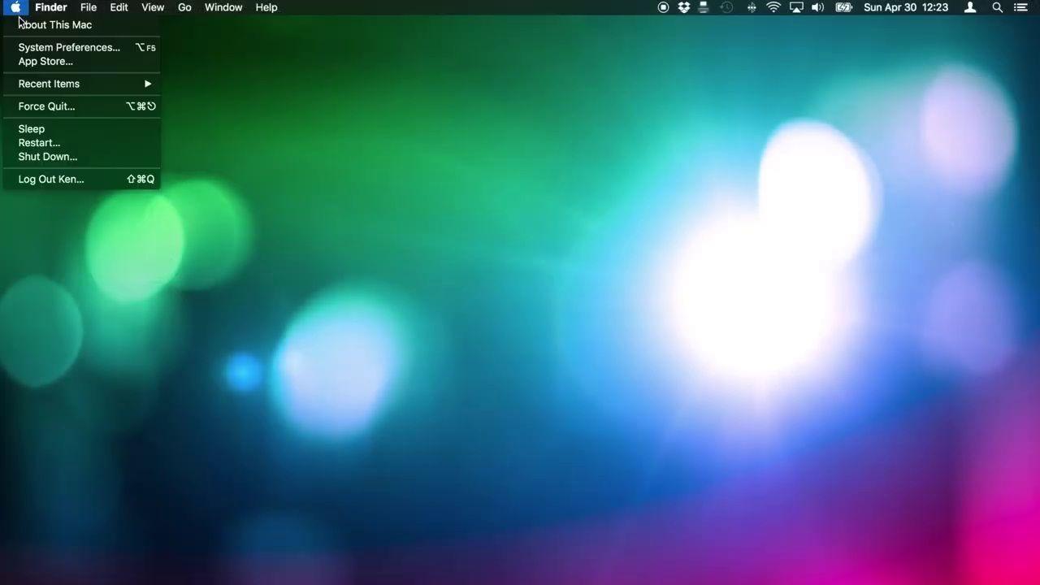
pyautogui.click(24, 44)
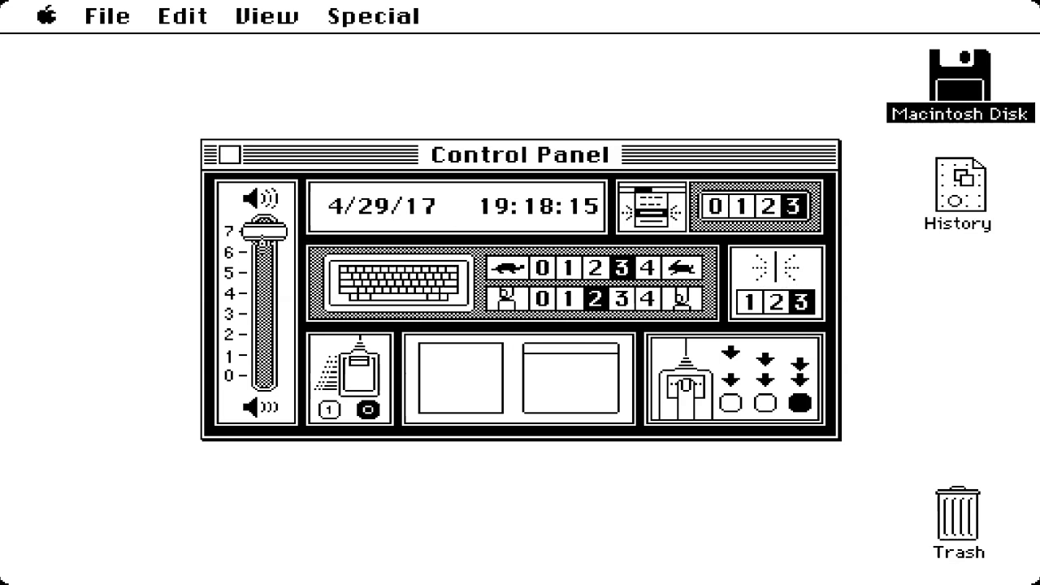
# Lower the speaker volume and try several desktop patterns, applying a checker pattern.
pyautogui.moveTo(264, 232)
pyautogui.mouseDown()
pyautogui.moveTo(264, 334)
pyautogui.moveTo(564, 385)
pyautogui.mouseUp()
pyautogui.click(602, 345)
pyautogui.click(606, 345)
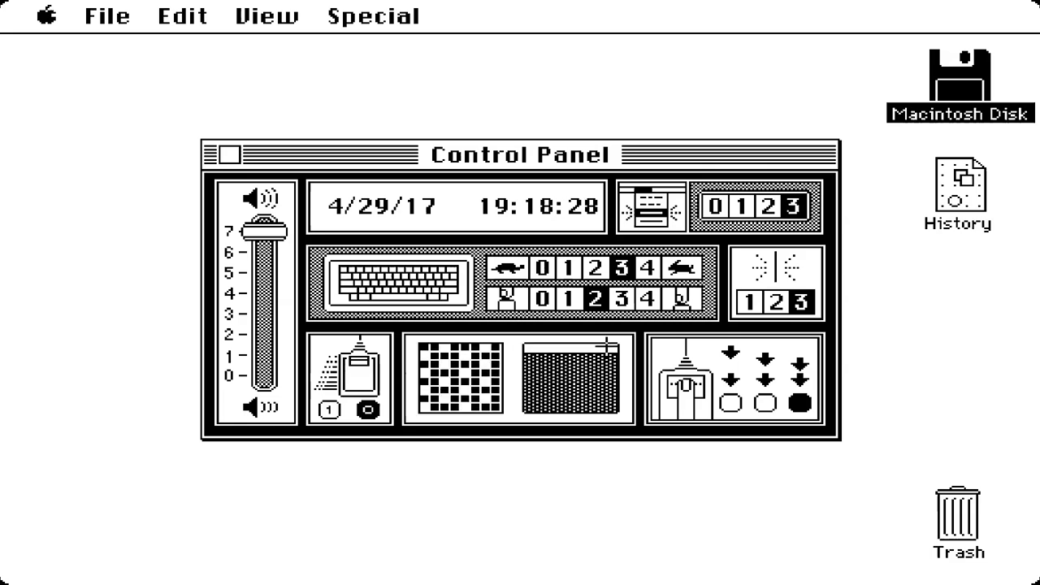
pyautogui.click(575, 396)
pyautogui.click(602, 345)
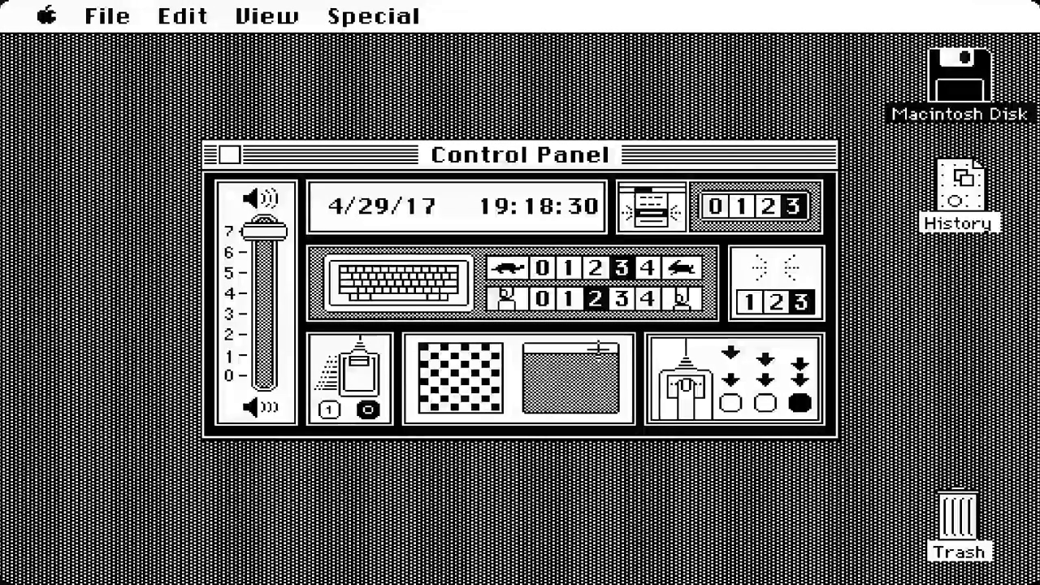
pyautogui.click(589, 382)
# Apply a vertical-stripe pattern, erase it to plain white, and close the Control Panel.
pyautogui.moveTo(491, 379)
pyautogui.mouseDown()
pyautogui.moveTo(443, 378)
pyautogui.moveTo(463, 357)
pyautogui.moveTo(503, 398)
pyautogui.moveTo(515, 374)
pyautogui.mouseUp()
pyautogui.click(552, 374)
pyautogui.click(606, 349)
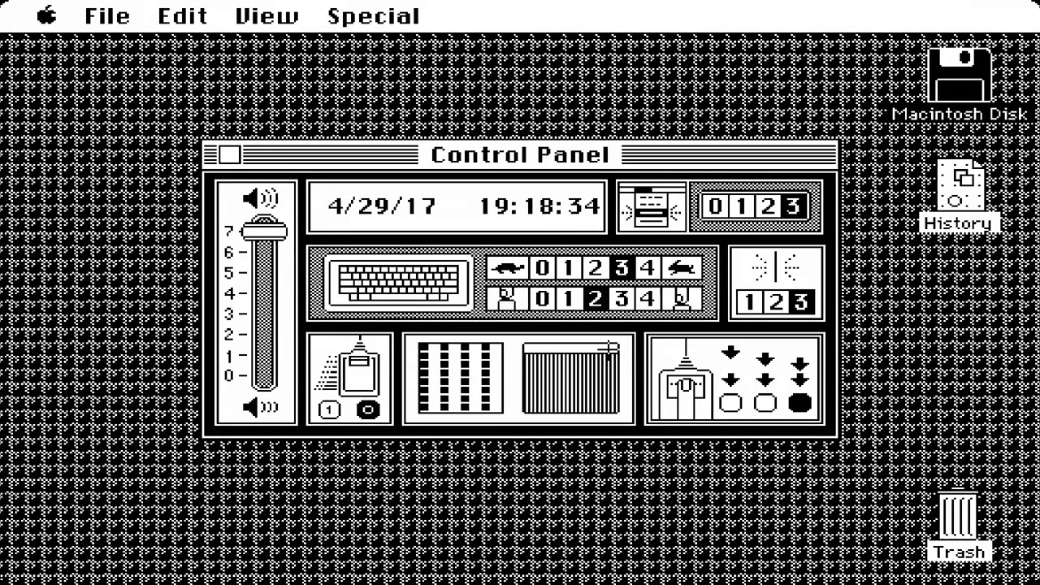
pyautogui.click(530, 398)
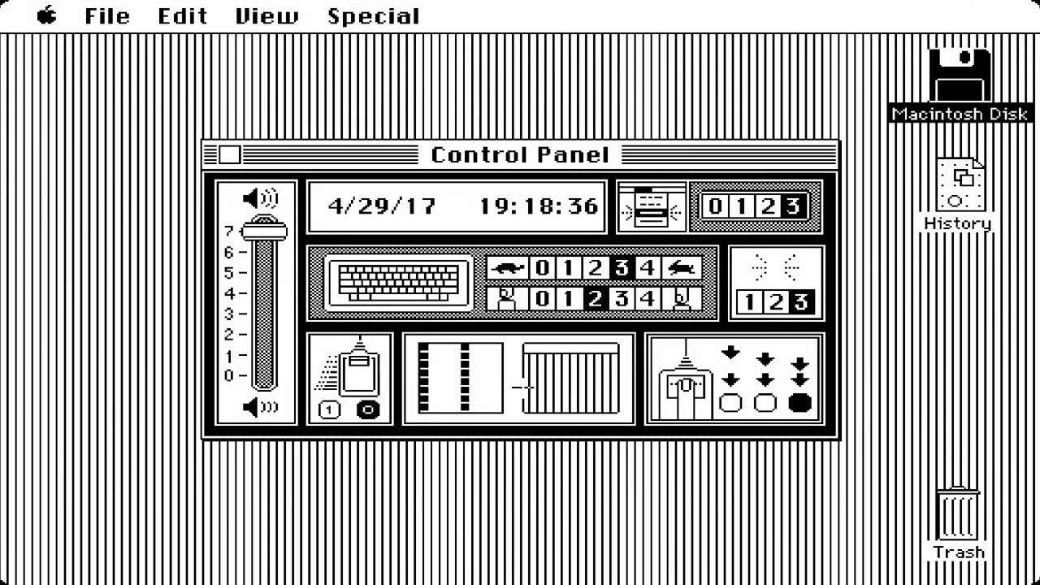
pyautogui.moveTo(465, 346)
pyautogui.mouseDown()
pyautogui.moveTo(464, 414)
pyautogui.moveTo(423, 378)
pyautogui.moveTo(424, 355)
pyautogui.mouseUp()
pyautogui.click(424, 391)
pyautogui.click(584, 385)
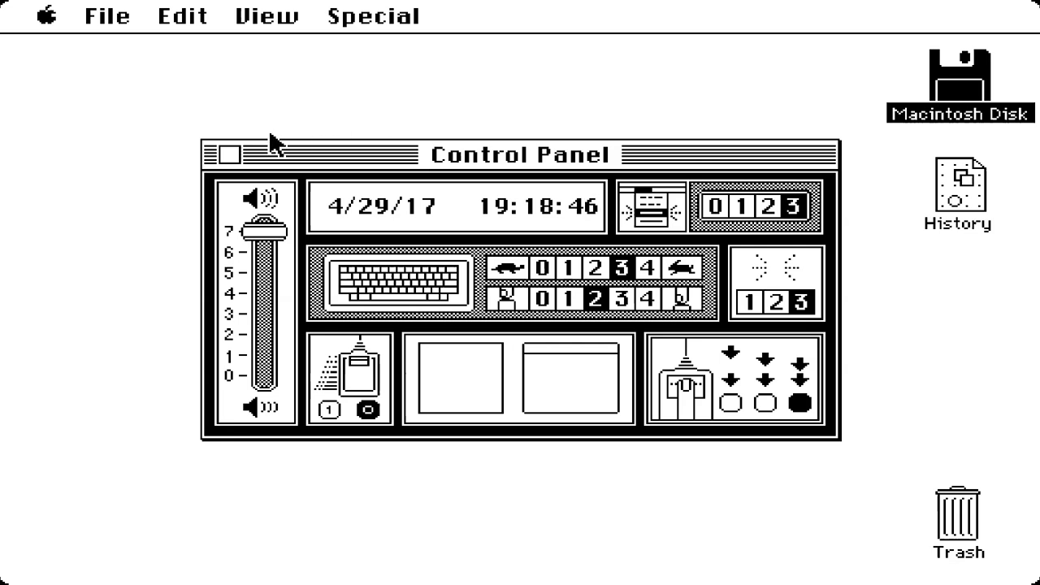
pyautogui.click(229, 154)
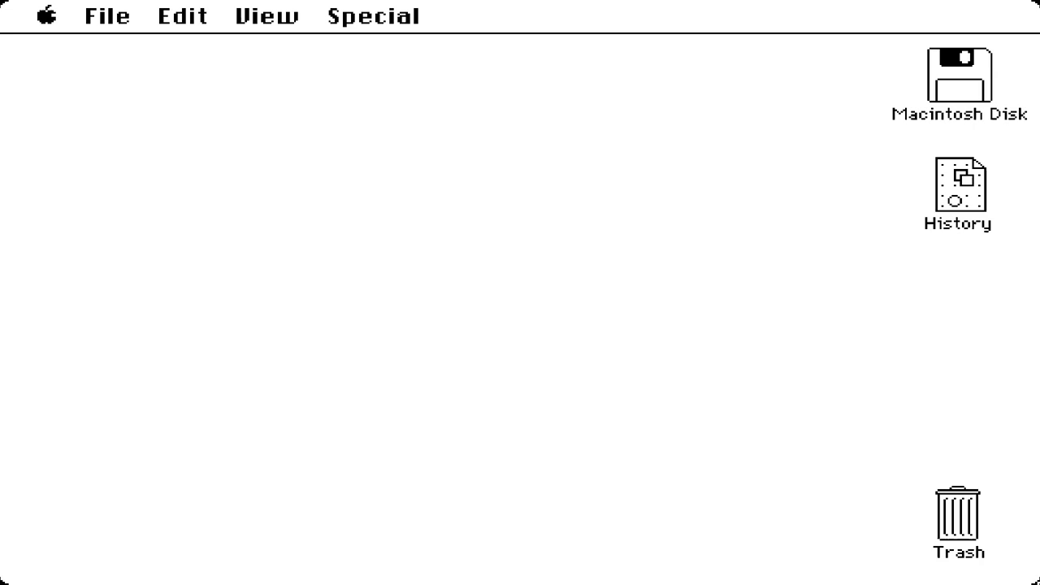
# Open the Programs disk and launch Missile 2.3.
pyautogui.moveTo(594, 333); pyautogui.dragTo(594, 333)
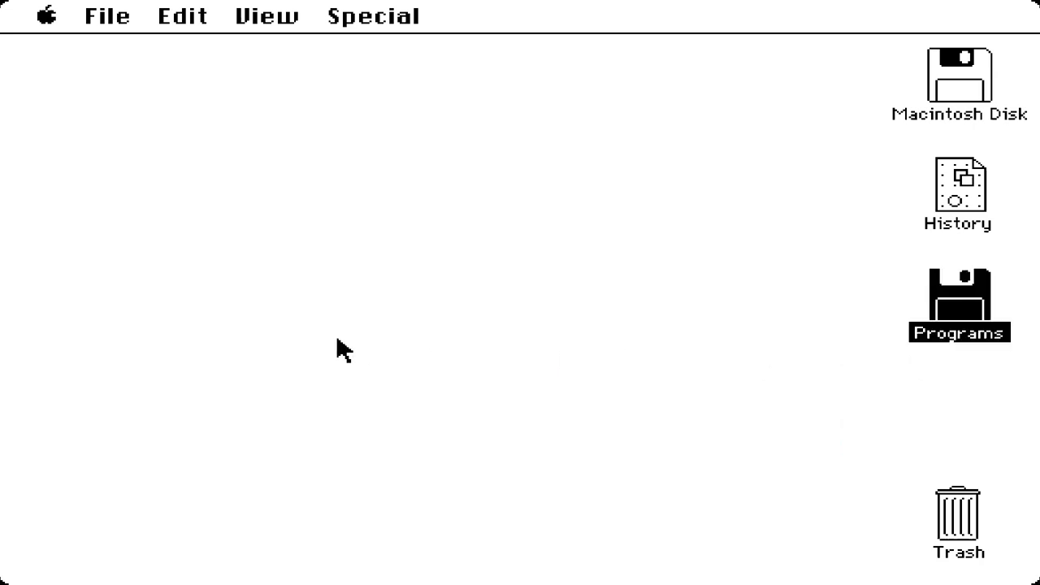
pyautogui.hotkey('ctrl', 'o')
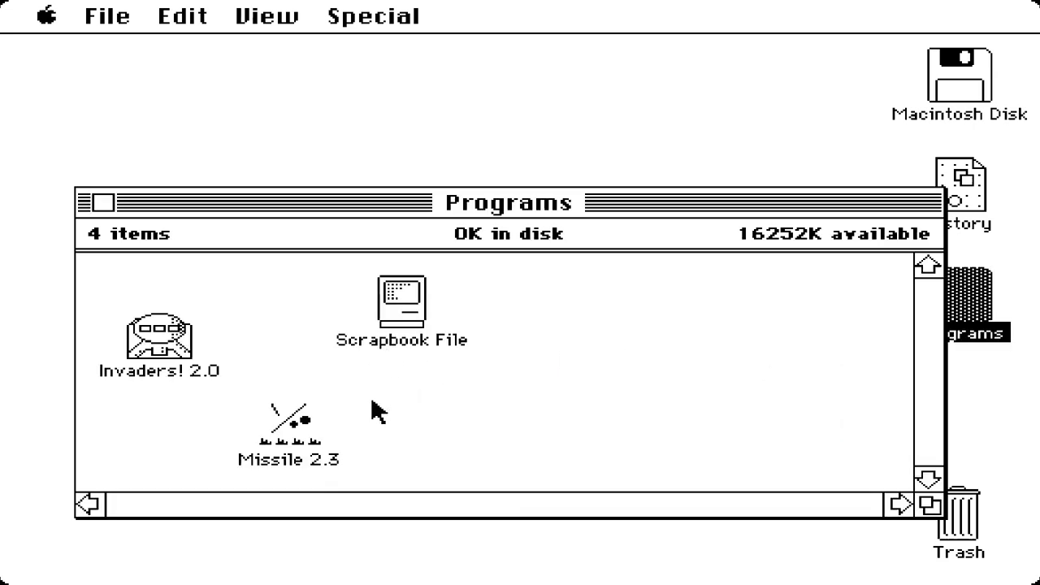
pyautogui.doubleClick(296, 423)
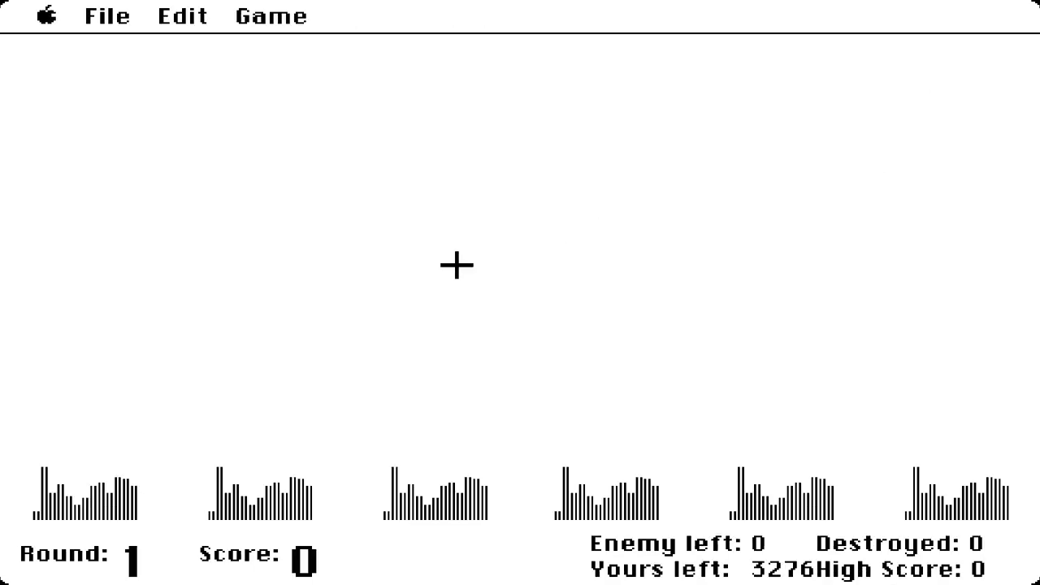
# Fire defensive missiles across the sky to intercept incoming enemy missiles.
pyautogui.click(404, 95)
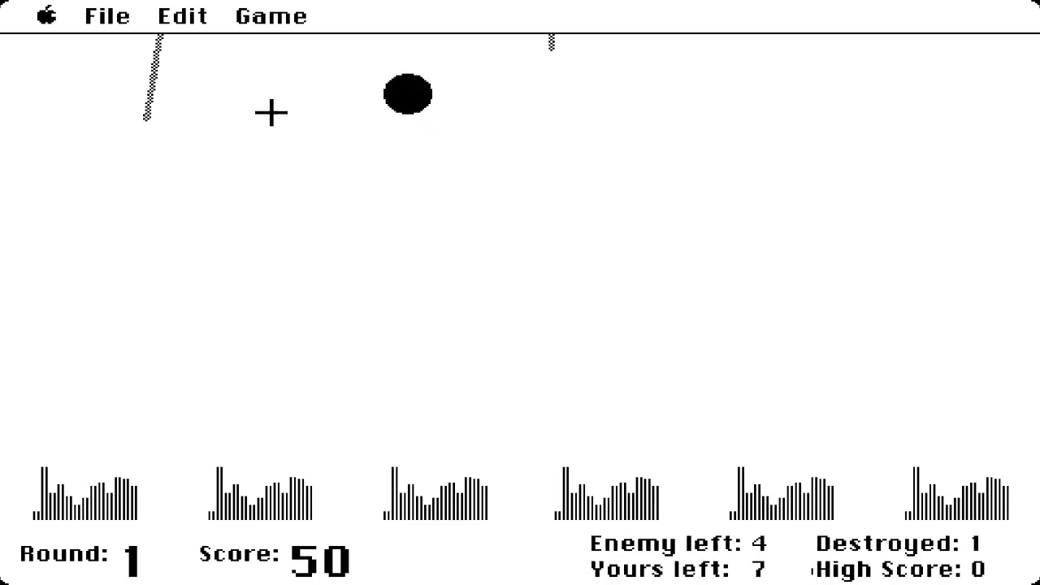
pyautogui.click(204, 139)
pyautogui.click(132, 153)
pyautogui.click(565, 120)
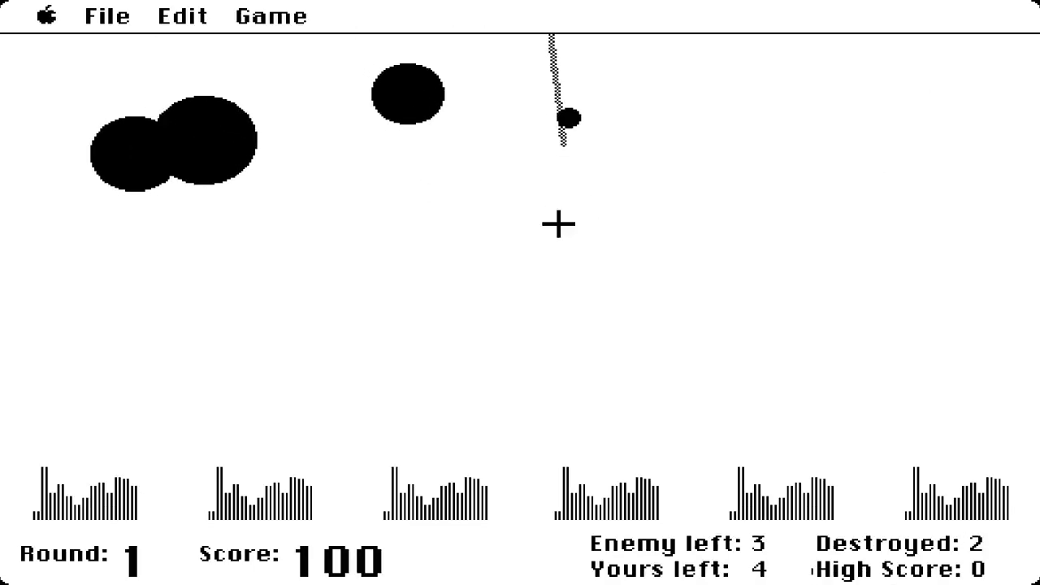
pyautogui.click(567, 162)
pyautogui.click(577, 265)
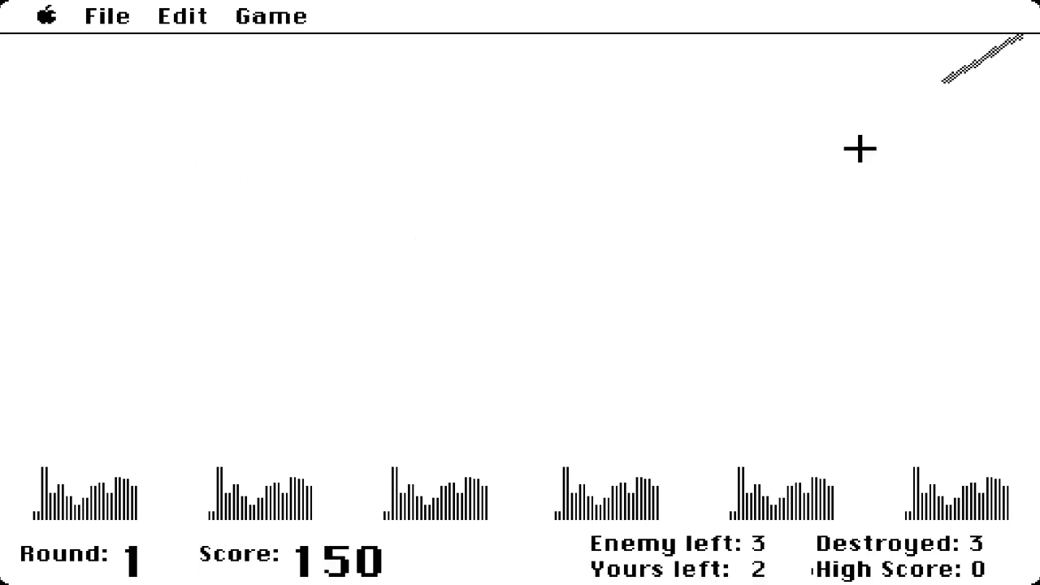
pyautogui.click(878, 124)
pyautogui.click(583, 104)
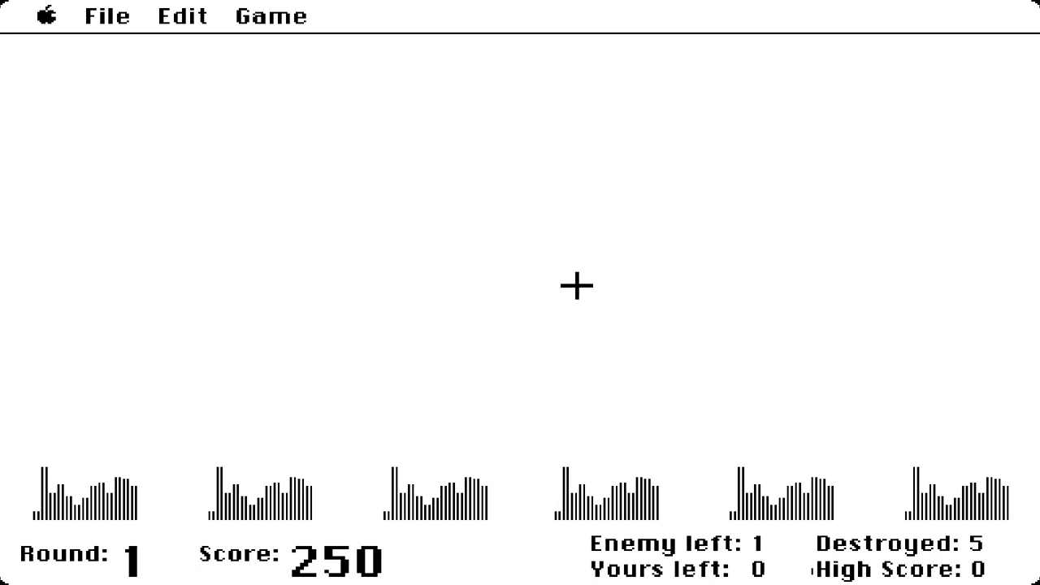
# Start a new Missile game that keeps the 250 high score.
pyautogui.click(273, 23)
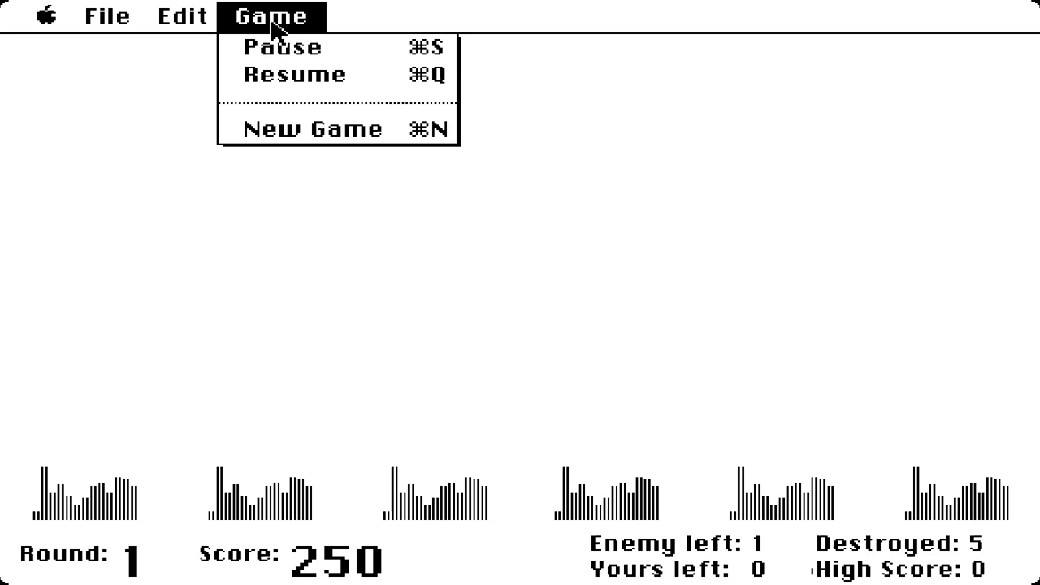
pyautogui.moveTo(273, 25); pyautogui.dragTo(274, 128)
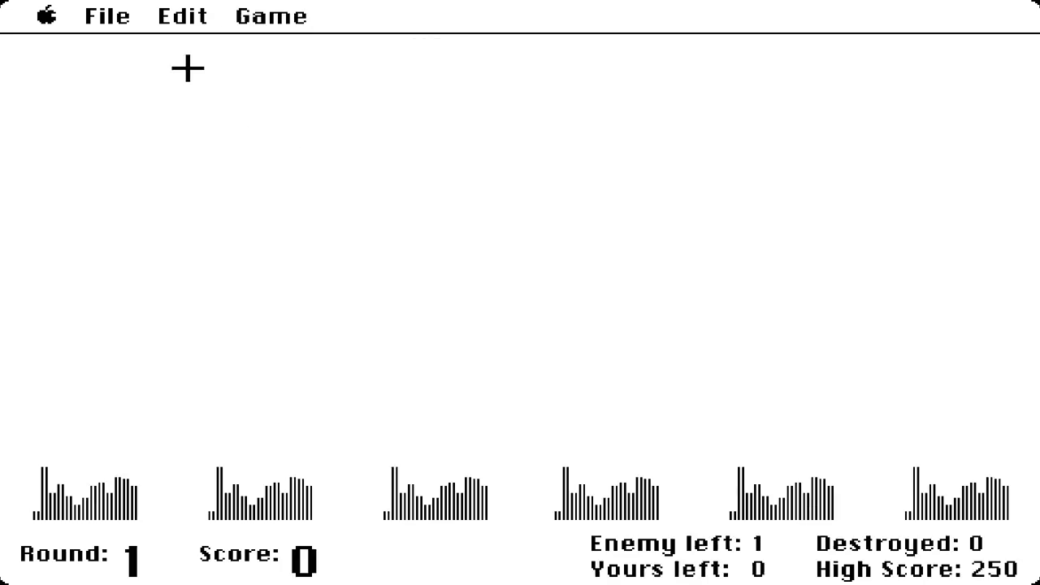
pyautogui.click(96, 19)
pyautogui.moveTo(92, 14); pyautogui.dragTo(24, 4)
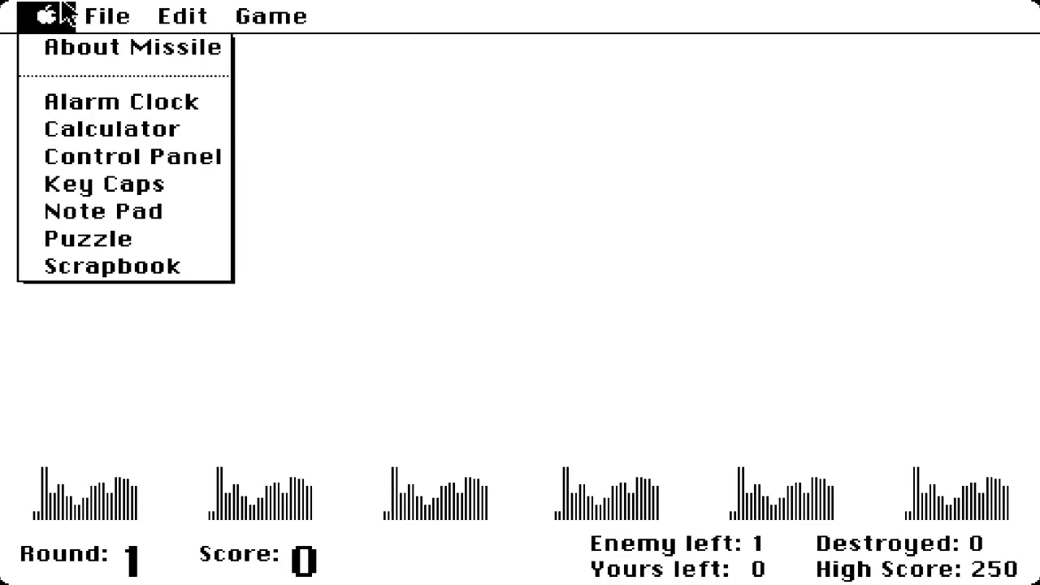
# Read and dismiss the About Missile information, then quit the game.
pyautogui.moveTo(24, 4); pyautogui.dragTo(46, 53)
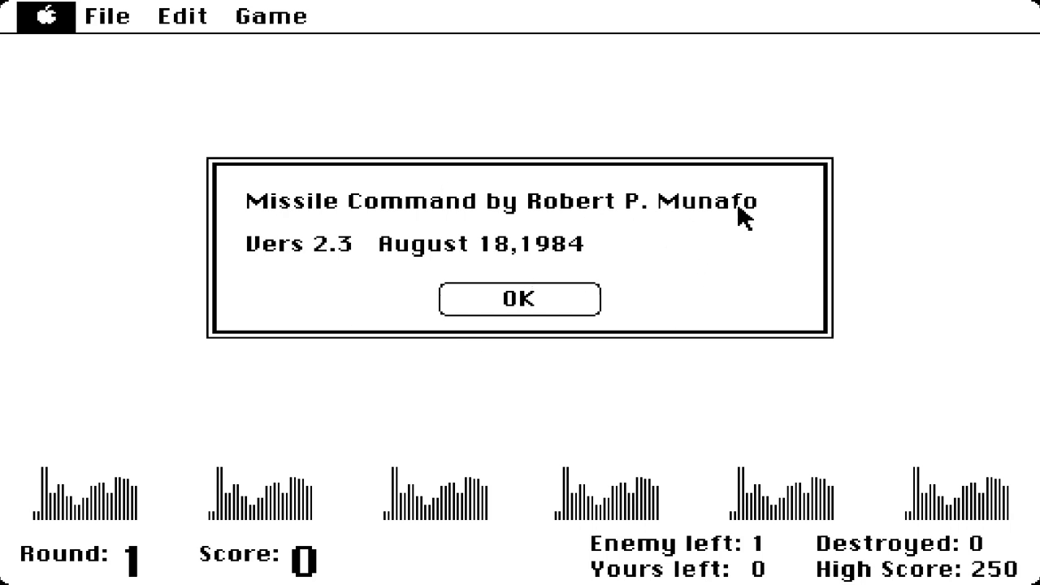
pyautogui.click(508, 305)
pyautogui.moveTo(113, 18); pyautogui.dragTo(116, 51)
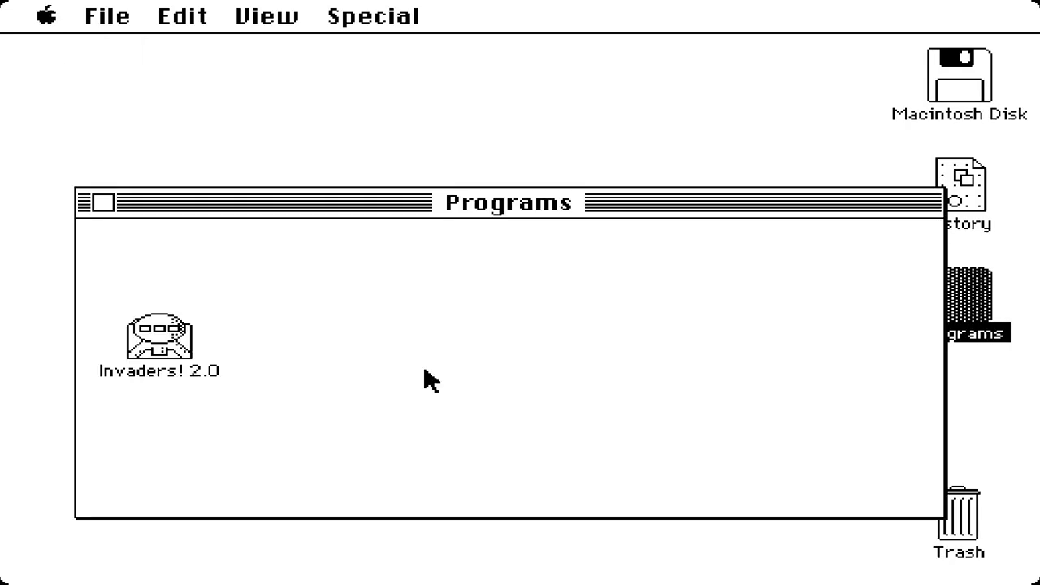
pyautogui.doubleClick(156, 339)
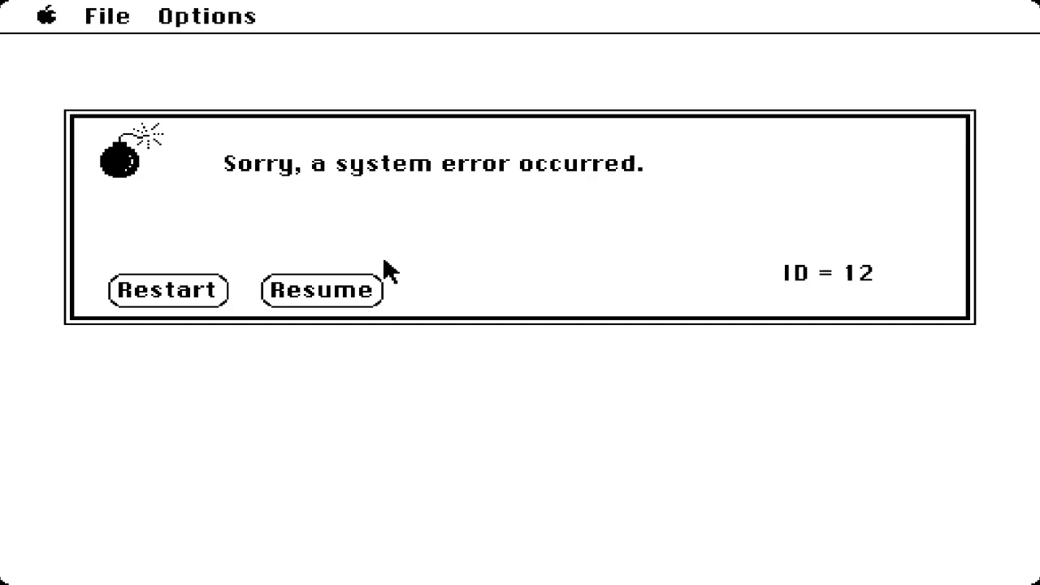
pyautogui.click(318, 293)
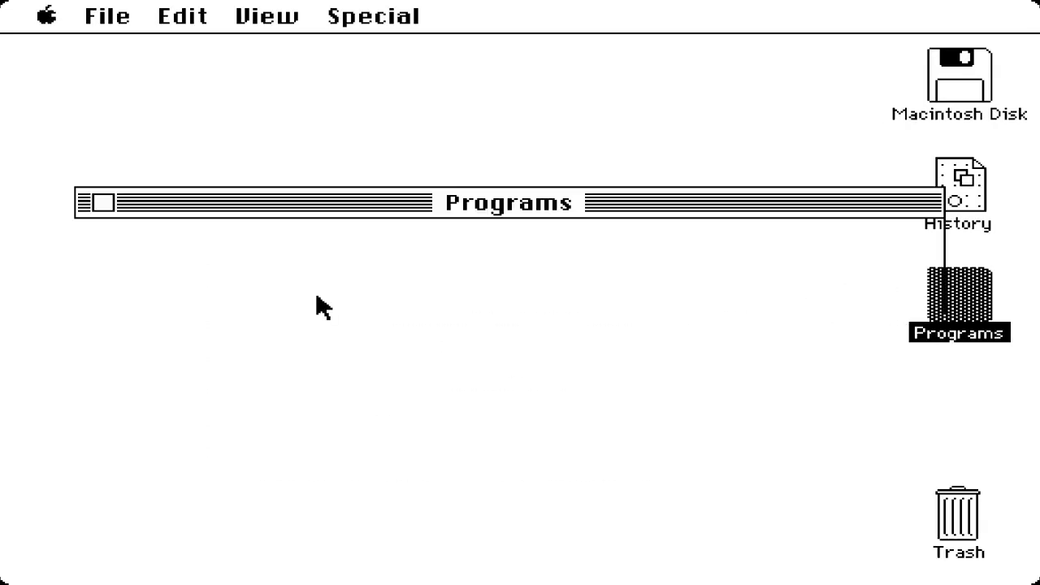
pyautogui.doubleClick(137, 336)
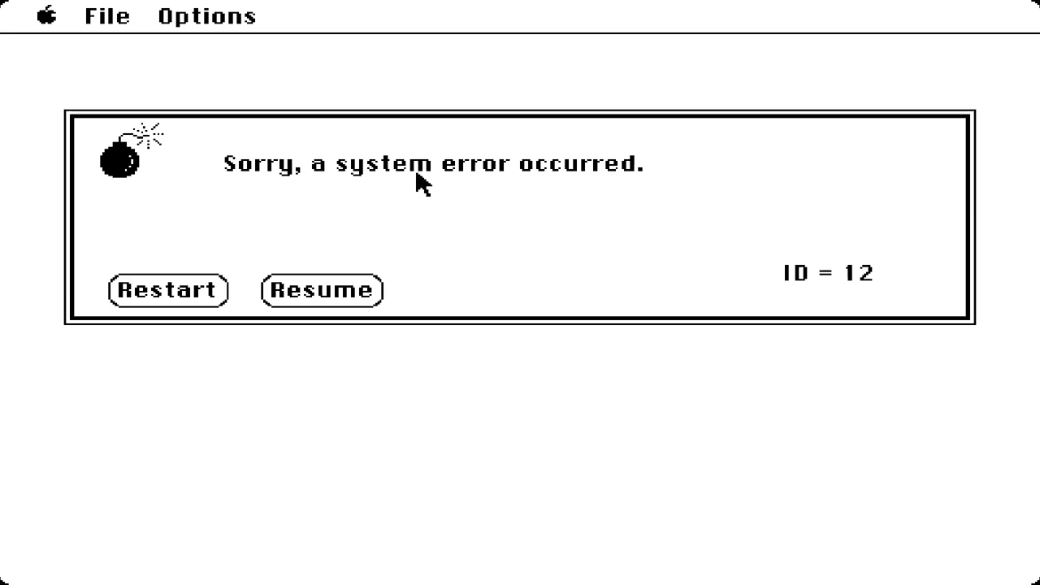
pyautogui.click(314, 295)
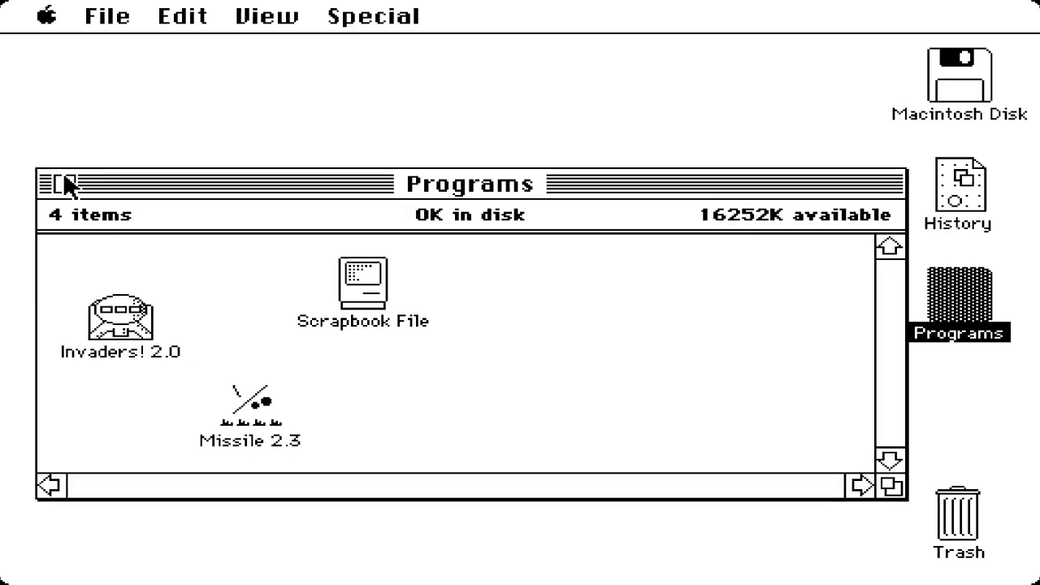
# Launch Artillery 2.0.2, restart after its crash, then open and raise the 3D-edit folder window.
pyautogui.doubleClick(280, 232)
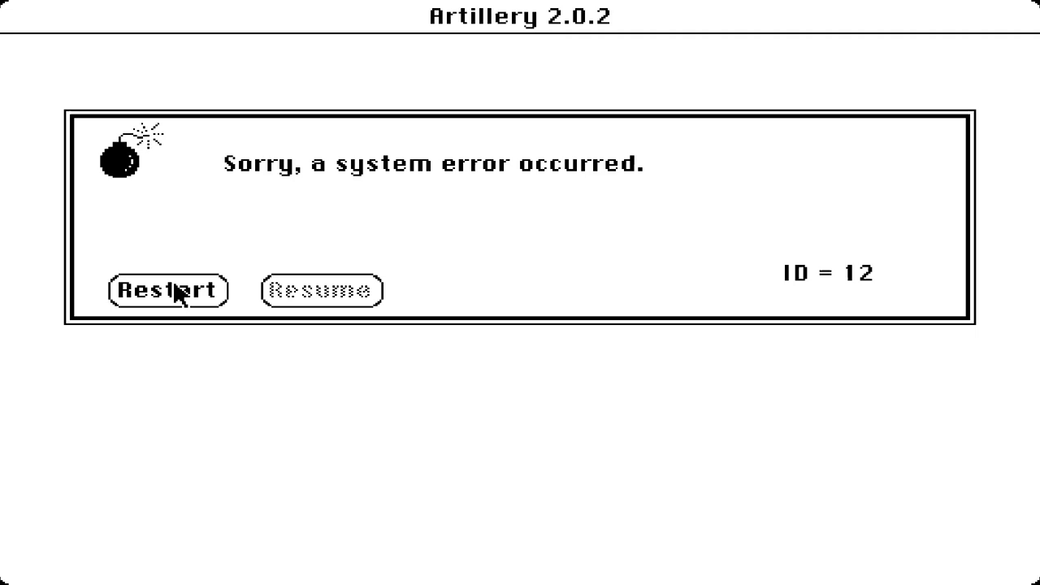
pyautogui.click(177, 291)
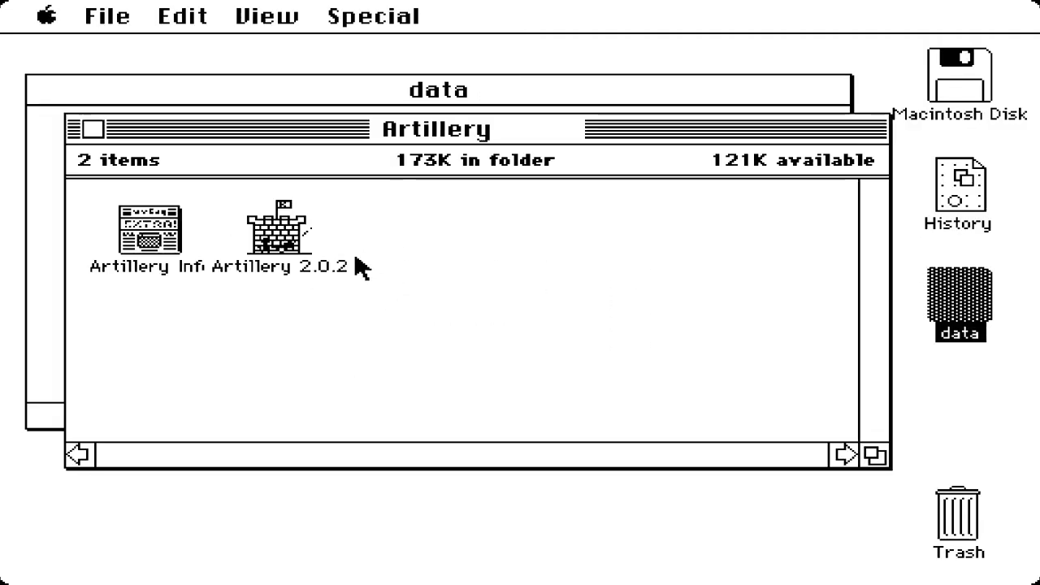
pyautogui.click(91, 129)
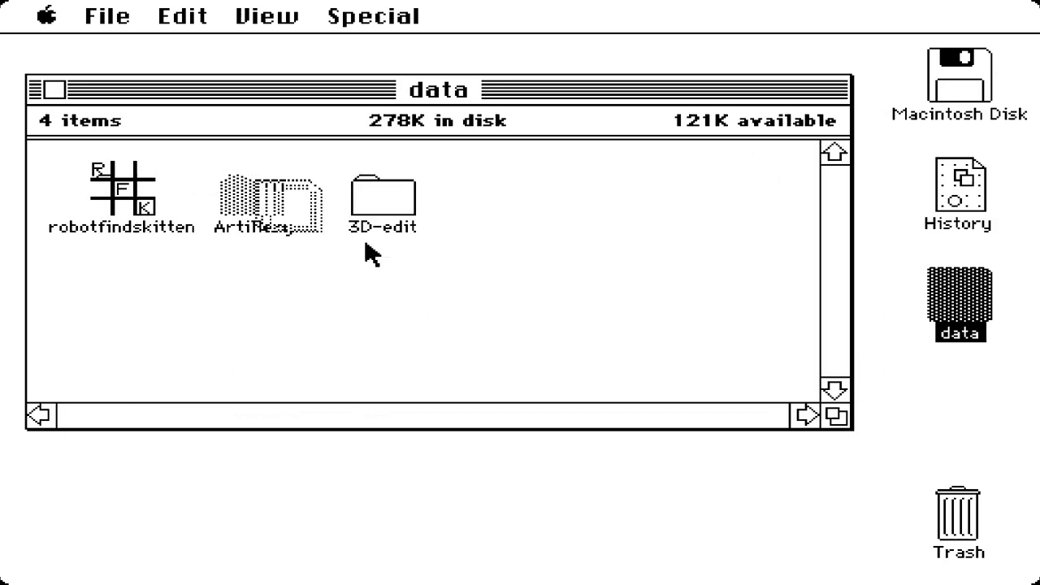
pyautogui.doubleClick(370, 199)
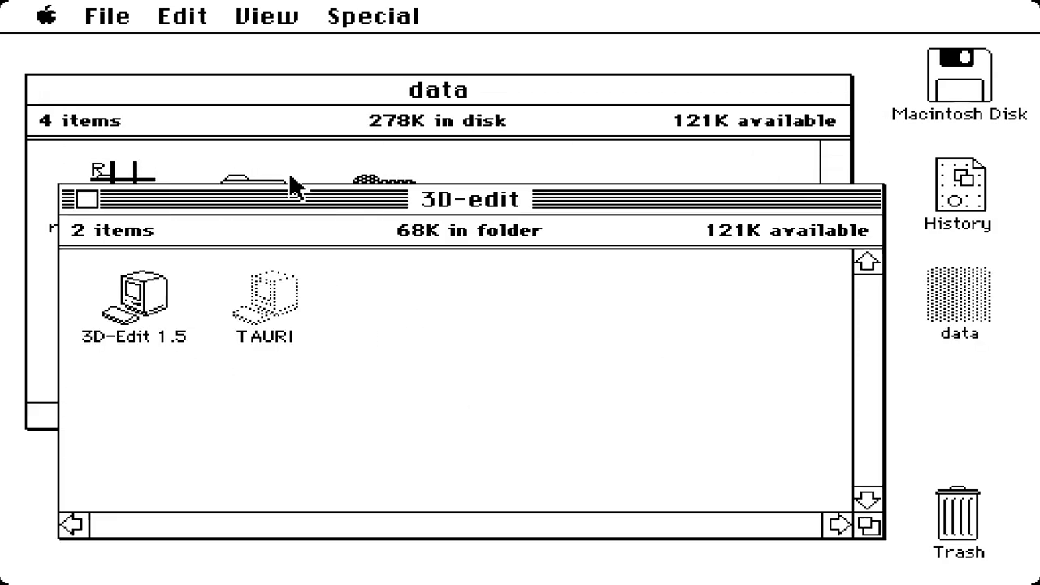
pyautogui.moveTo(294, 195); pyautogui.dragTo(307, 139)
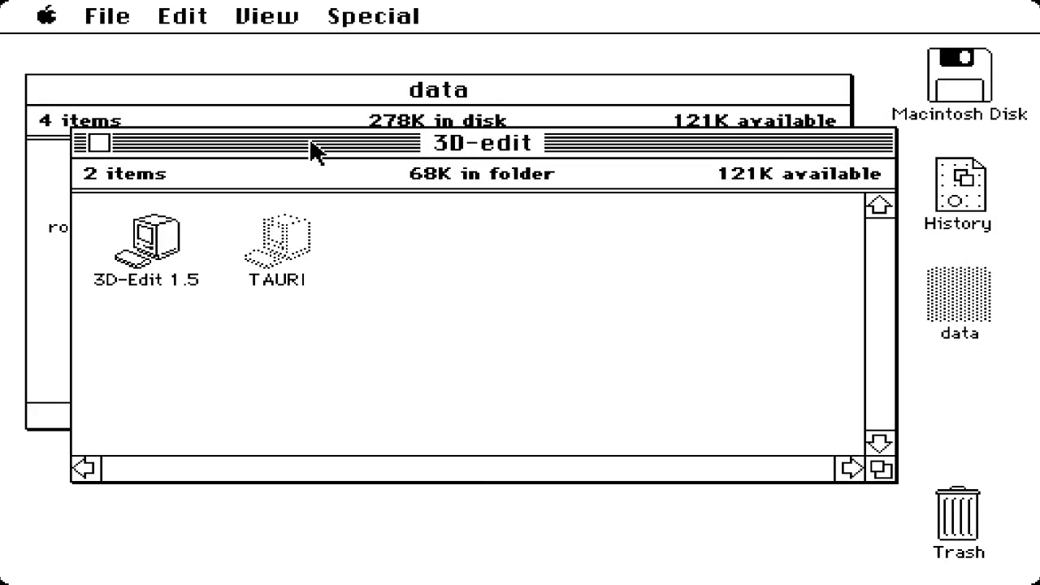
# Launch 3D-Edit 1.5 and look through its Format, Edit, File and Options menus.
pyautogui.doubleClick(156, 231)
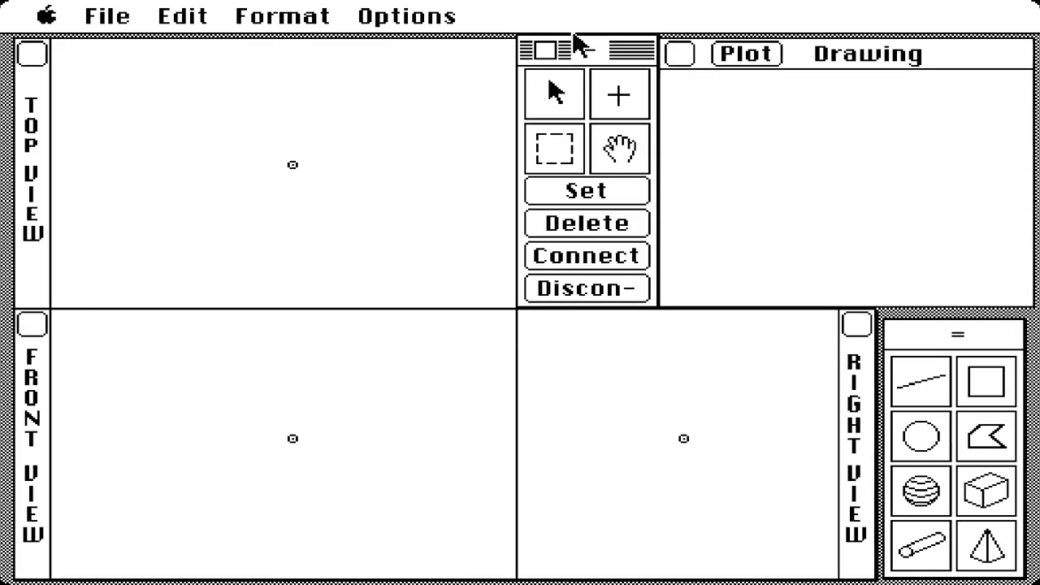
pyautogui.click(281, 13)
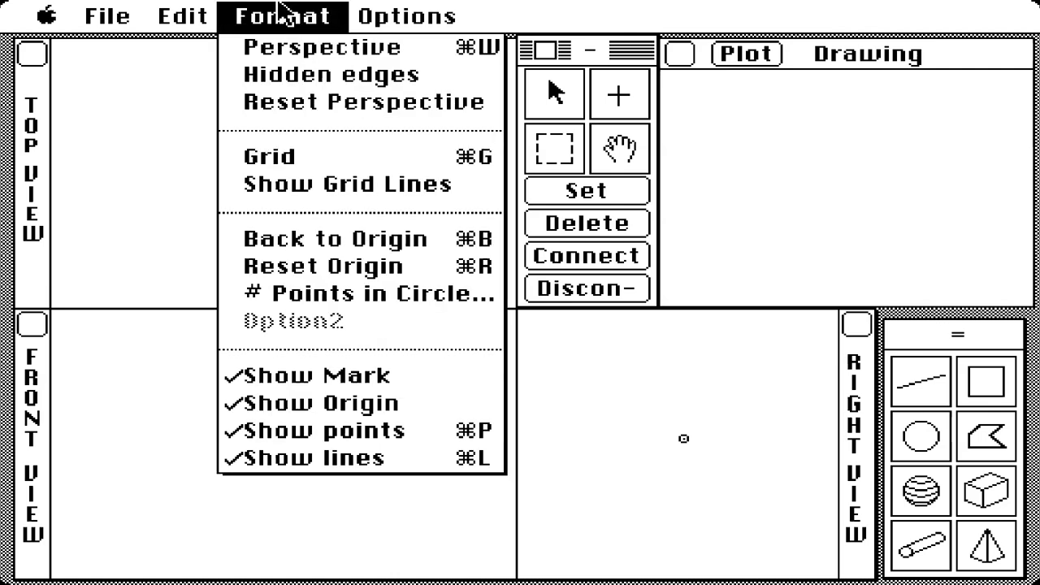
pyautogui.moveTo(281, 13)
pyautogui.mouseDown()
pyautogui.moveTo(109, 18)
pyautogui.moveTo(459, 24)
pyautogui.mouseUp()
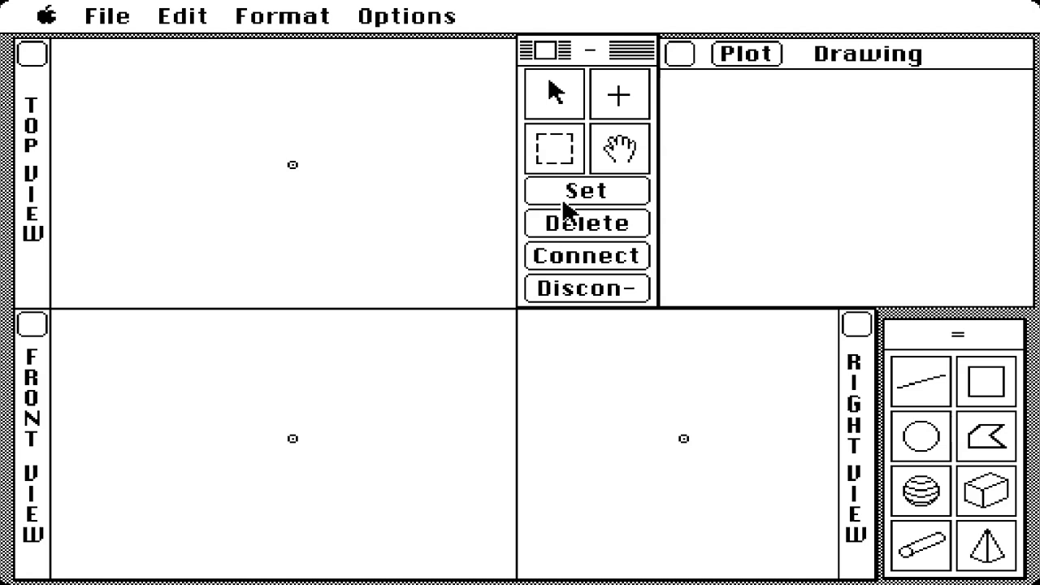
# Pick the sphere tool from the shapes palette and place a sphere in the Right View.
pyautogui.click(912, 492)
pyautogui.click(923, 487)
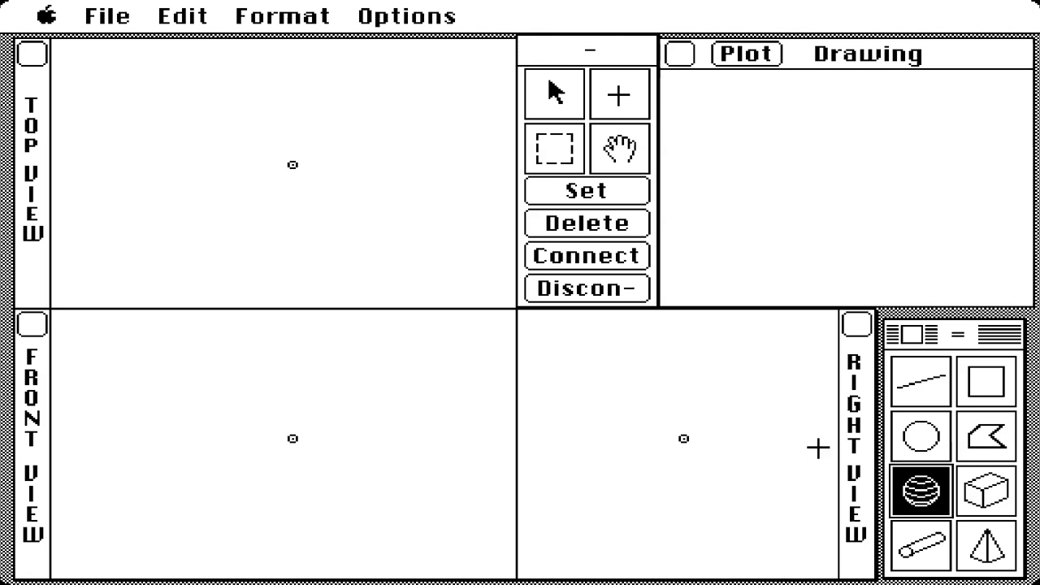
pyautogui.click(355, 239)
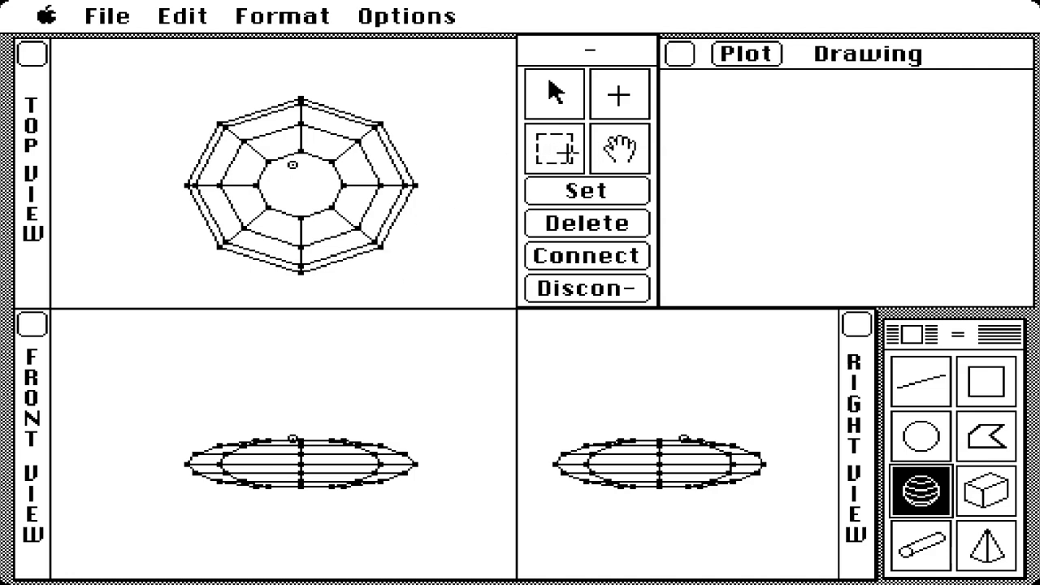
# Pan the Top View left, then box-select the sphere's right side in the Front View.
pyautogui.click(639, 150)
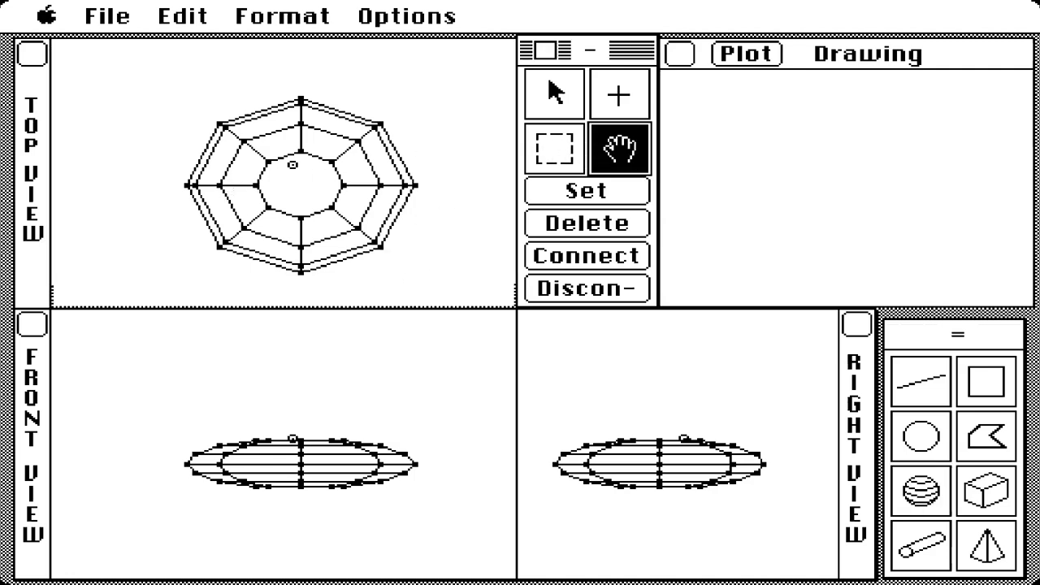
pyautogui.moveTo(265, 193); pyautogui.dragTo(130, 172)
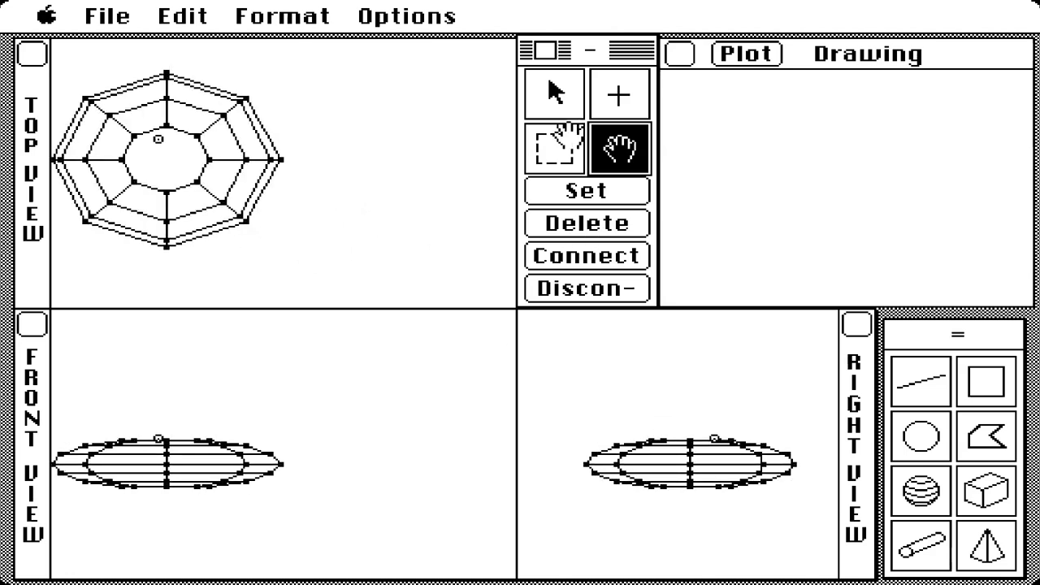
pyautogui.click(559, 137)
pyautogui.moveTo(326, 378); pyautogui.dragTo(183, 534)
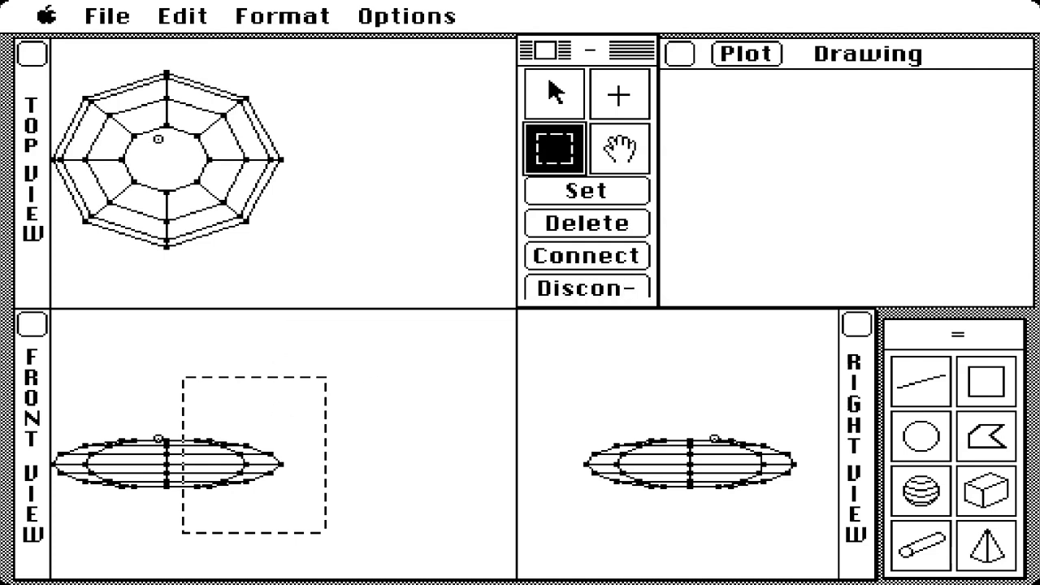
pyautogui.click(578, 290)
# Select sphere points, plot a 3D preview, and scale the selection to 50%.
pyautogui.moveTo(219, 418); pyautogui.dragTo(307, 418)
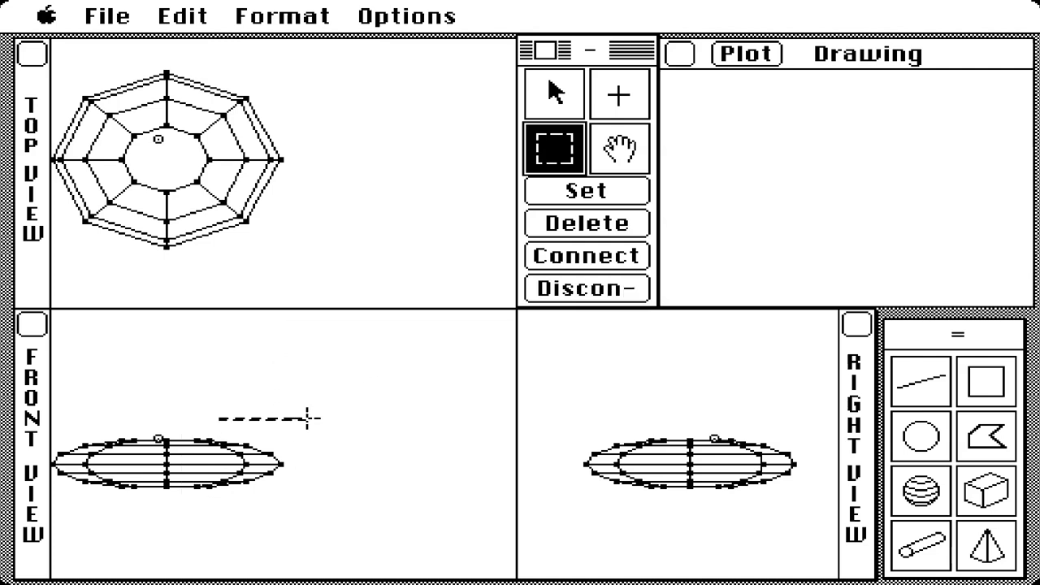
pyautogui.click(611, 195)
pyautogui.click(739, 52)
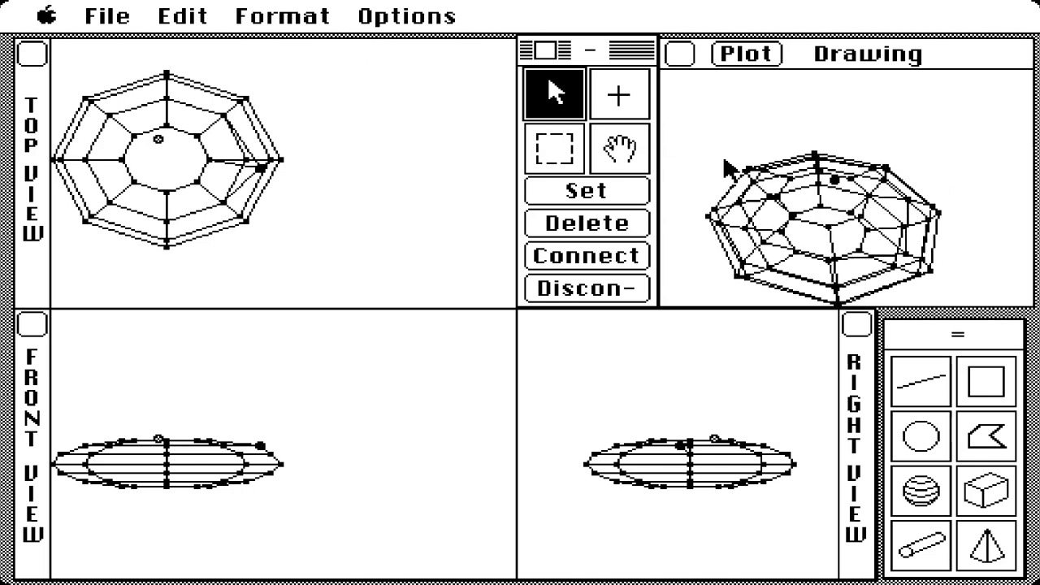
pyautogui.click(814, 114)
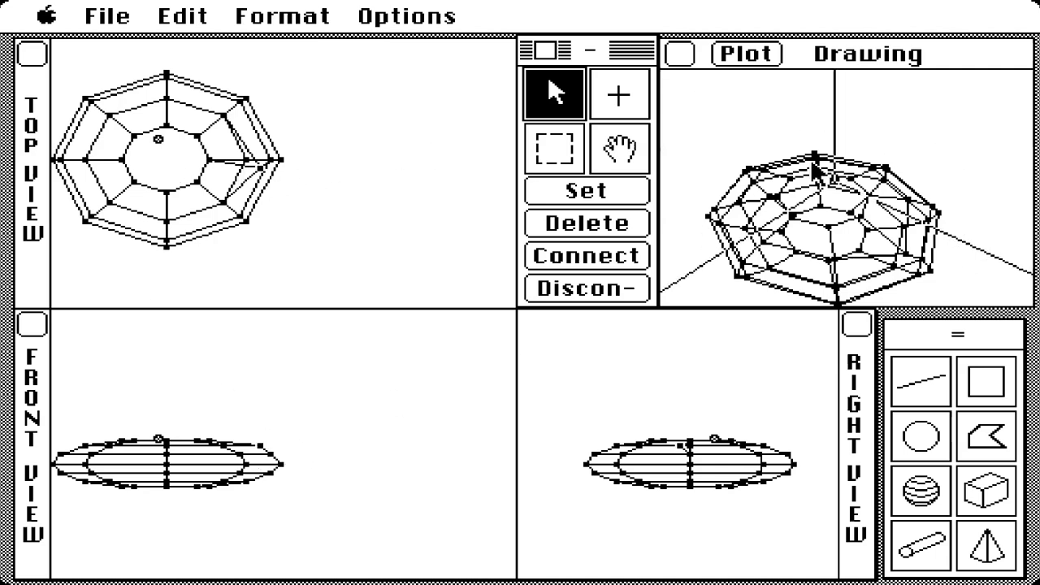
pyautogui.moveTo(182, 16); pyautogui.dragTo(455, 256)
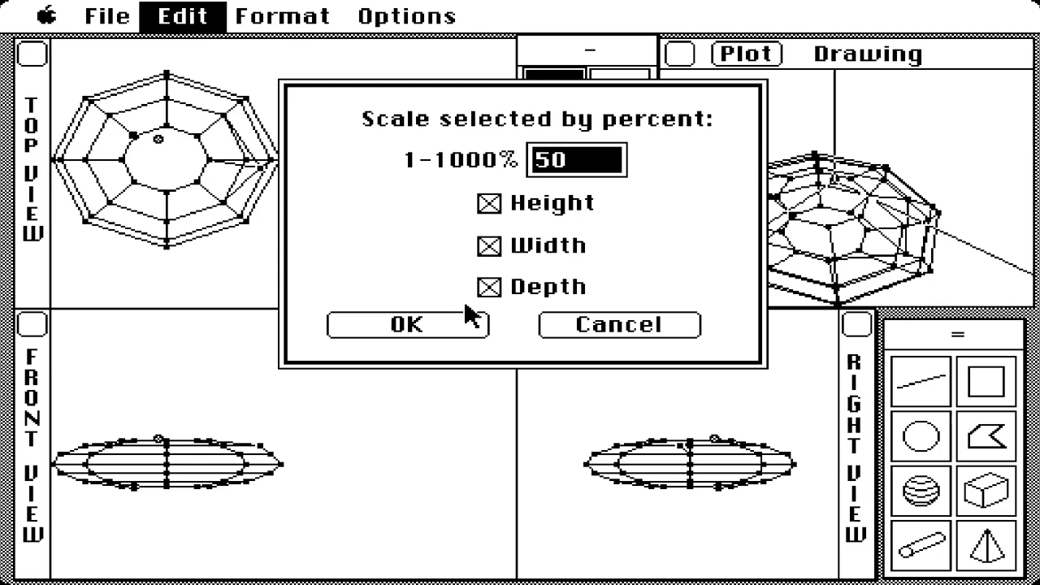
pyautogui.click(449, 326)
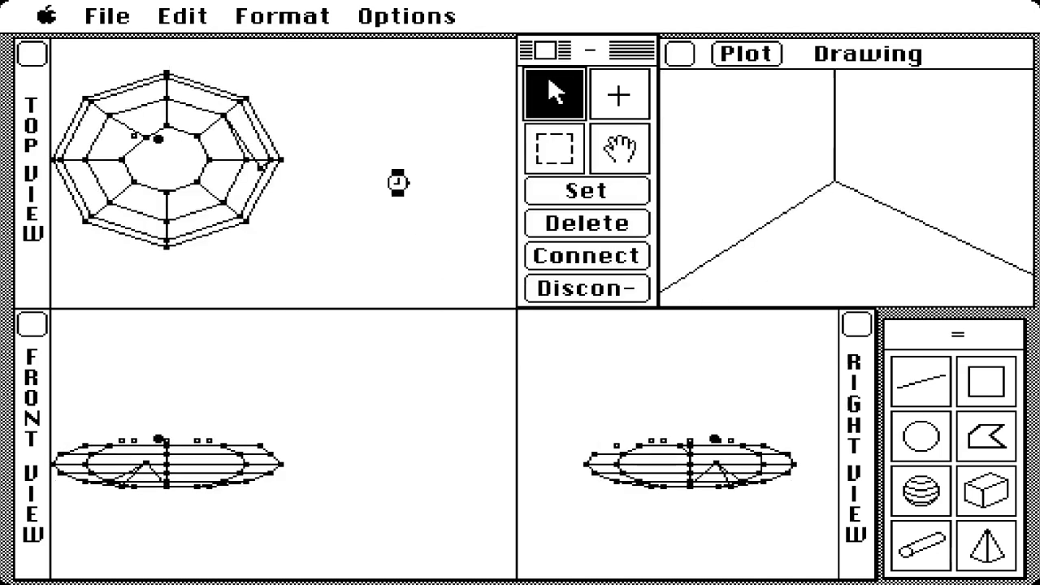
pyautogui.click(926, 542)
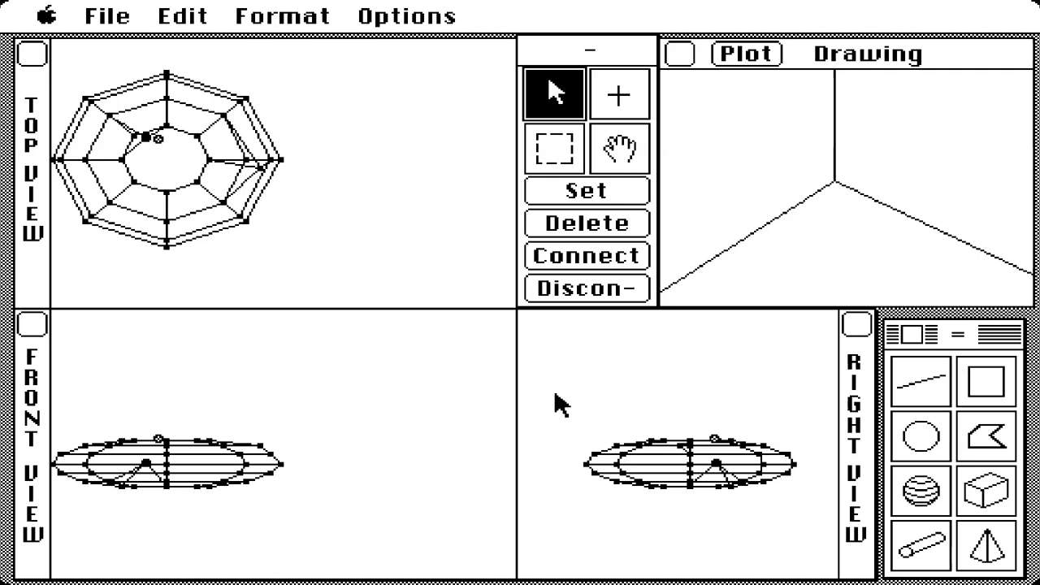
# Draw a cylinder beside the sphere, then choose Quit from the File menu.
pyautogui.click(906, 546)
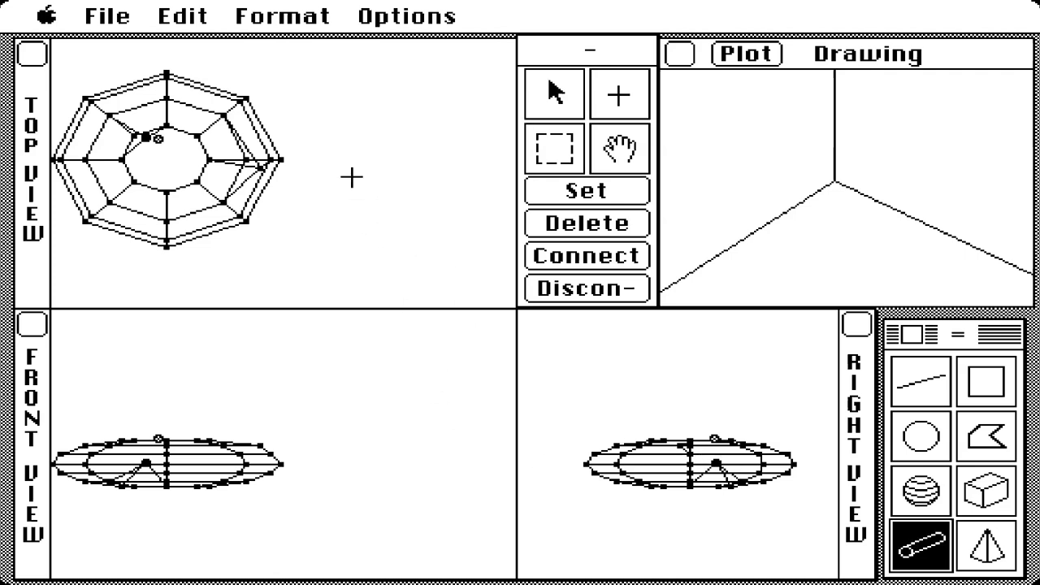
pyautogui.moveTo(352, 177); pyautogui.dragTo(465, 474)
pyautogui.moveTo(350, 363); pyautogui.dragTo(418, 525)
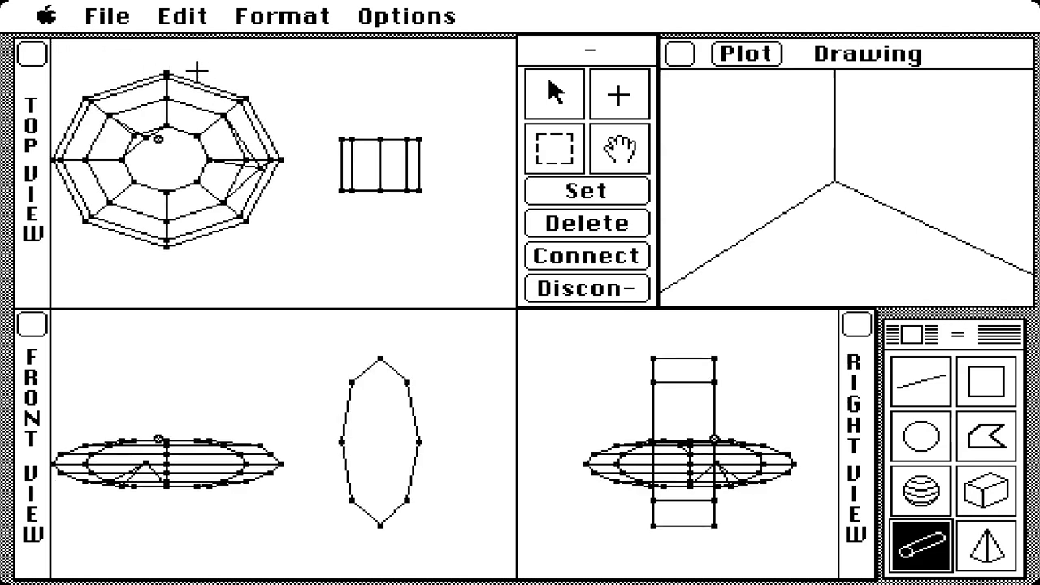
pyautogui.moveTo(105, 24); pyautogui.dragTo(152, 328)
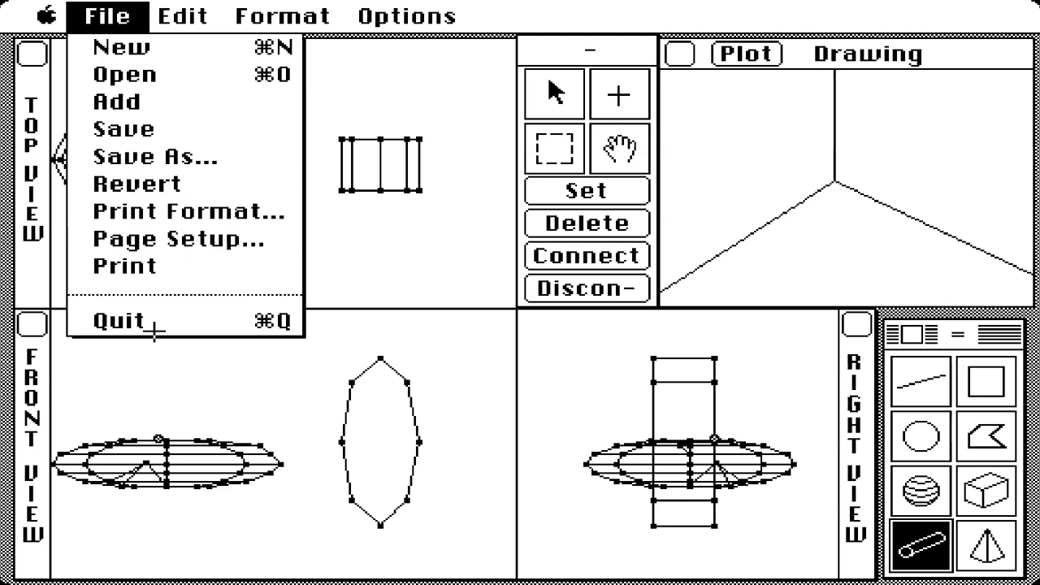
# Quit 3D-Edit without saving, then view and close robotfindskitten's Get Info window.
pyautogui.click(459, 303)
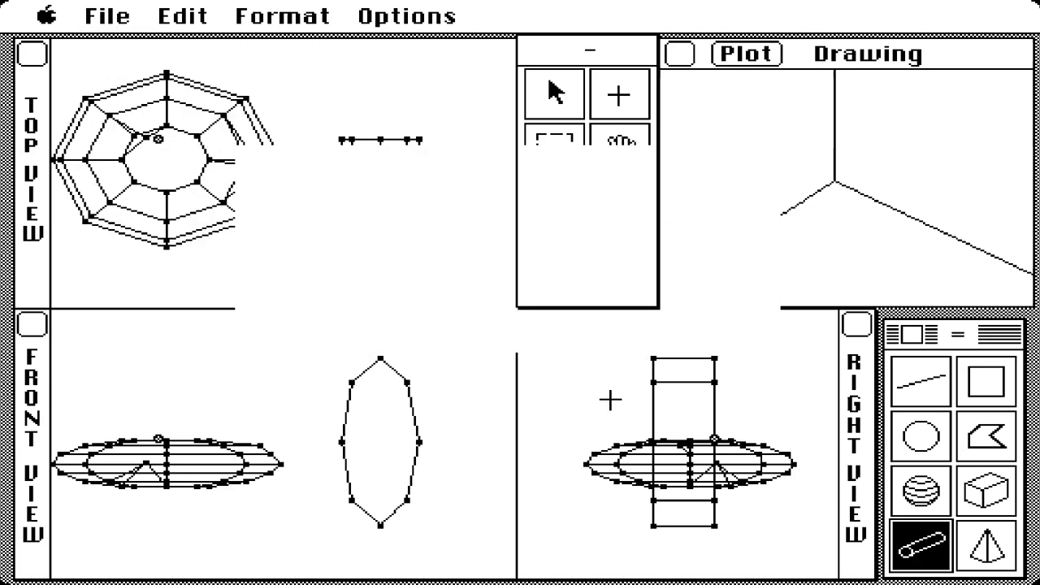
pyautogui.click(110, 18)
pyautogui.moveTo(110, 18)
pyautogui.mouseDown()
pyautogui.moveTo(200, 116)
pyautogui.moveTo(267, 96)
pyautogui.moveTo(250, 109)
pyautogui.moveTo(346, 152)
pyautogui.mouseUp()
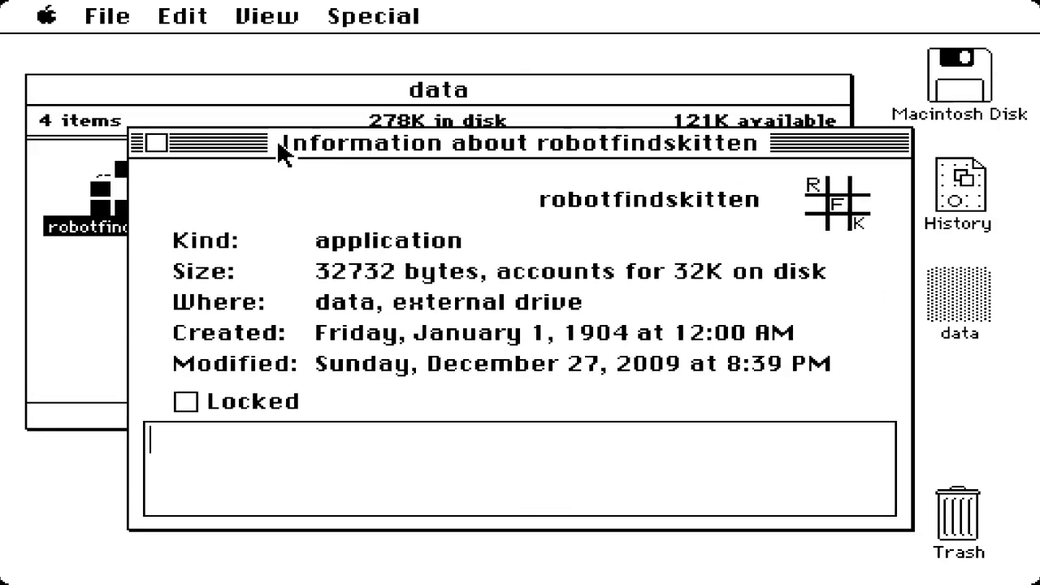
pyautogui.click(157, 144)
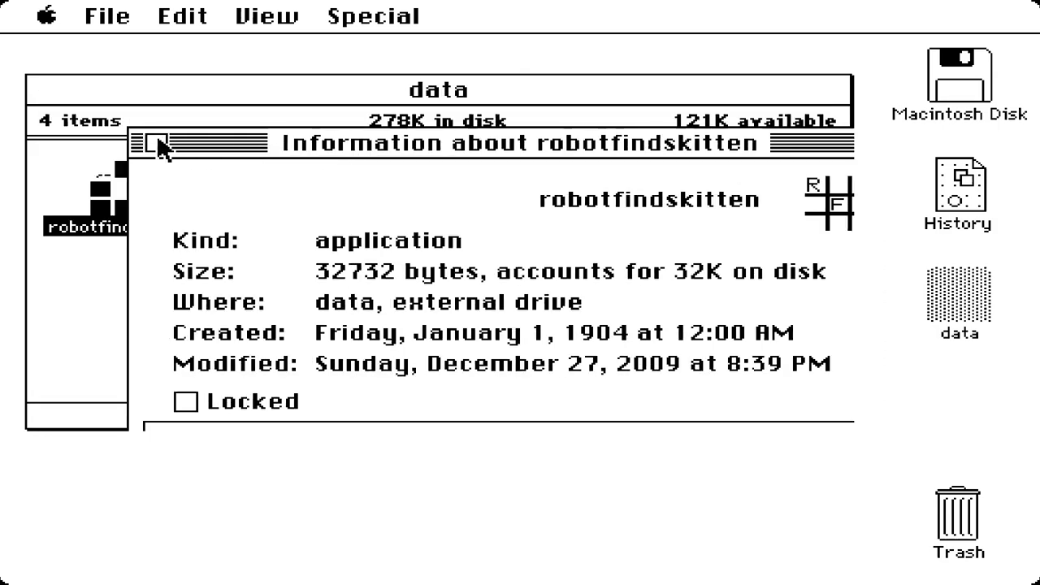
pyautogui.click(277, 18)
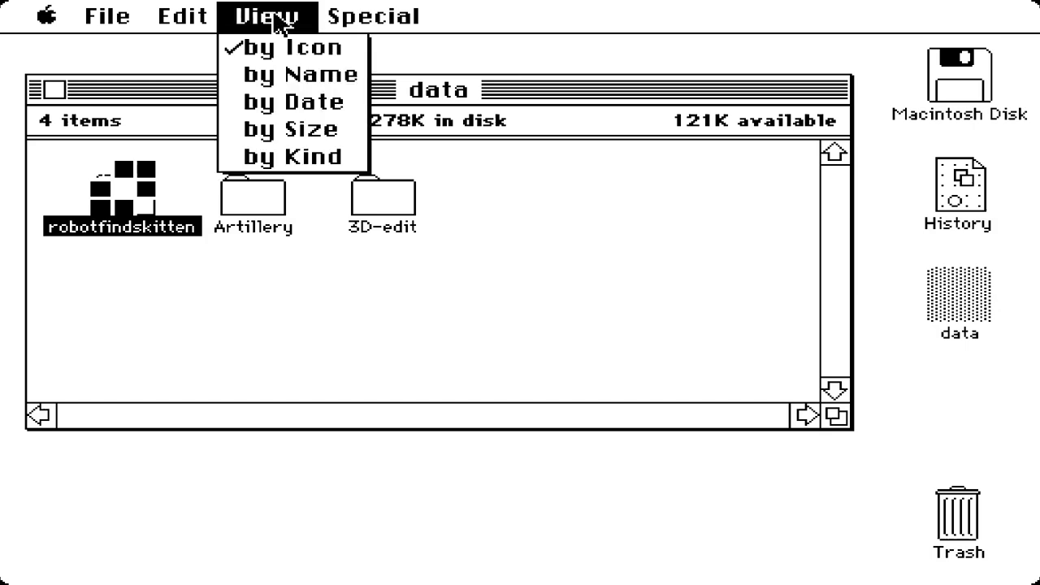
# List the data disk's contents by name, then by size, then return it to icon view.
pyautogui.click(280, 75)
pyautogui.click(264, 18)
pyautogui.moveTo(268, 44); pyautogui.dragTo(276, 129)
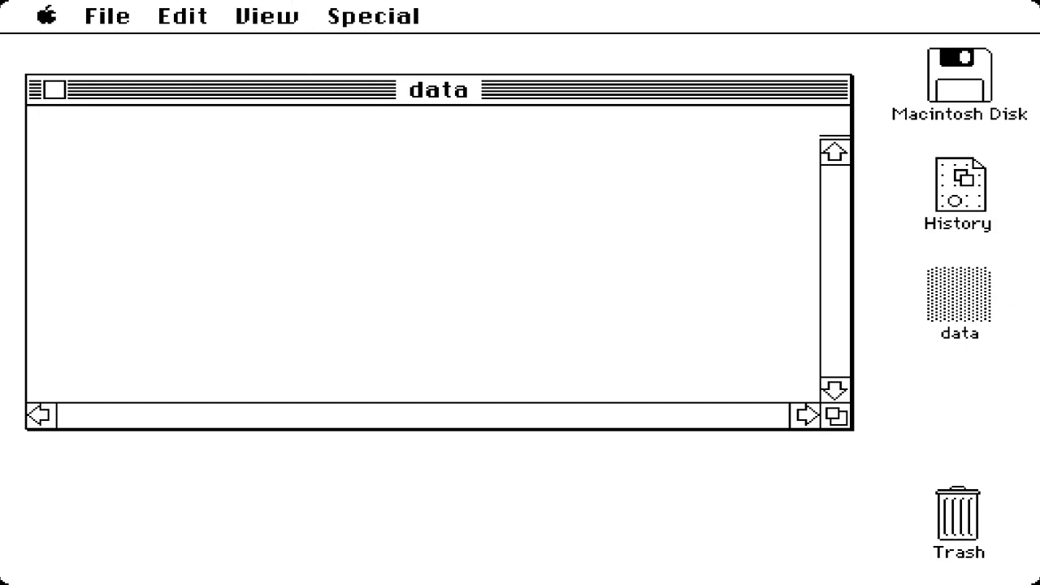
pyautogui.click(203, 181)
pyautogui.click(195, 155)
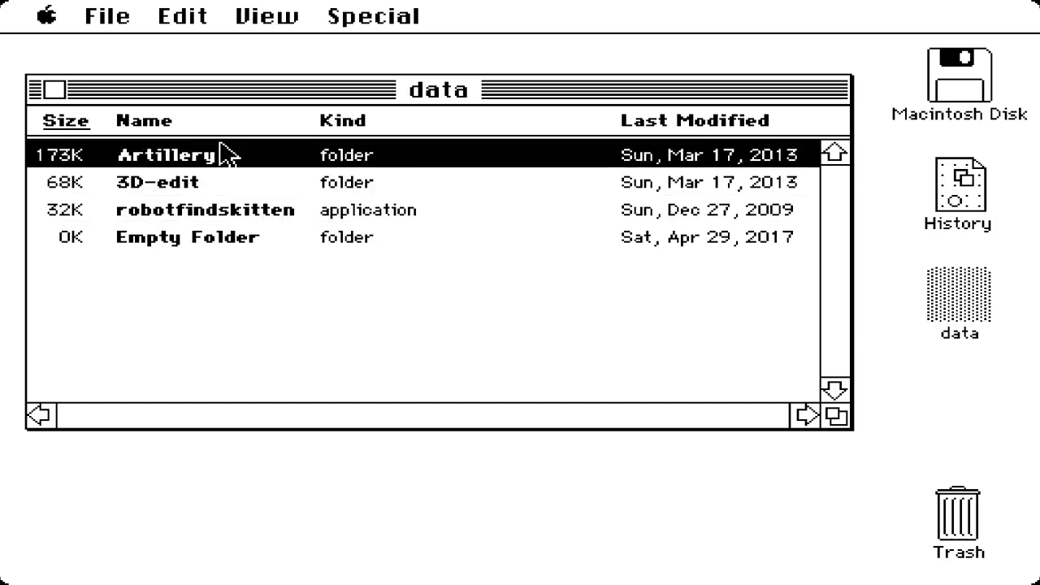
pyautogui.moveTo(276, 16); pyautogui.dragTo(294, 63)
pyautogui.click(291, 55)
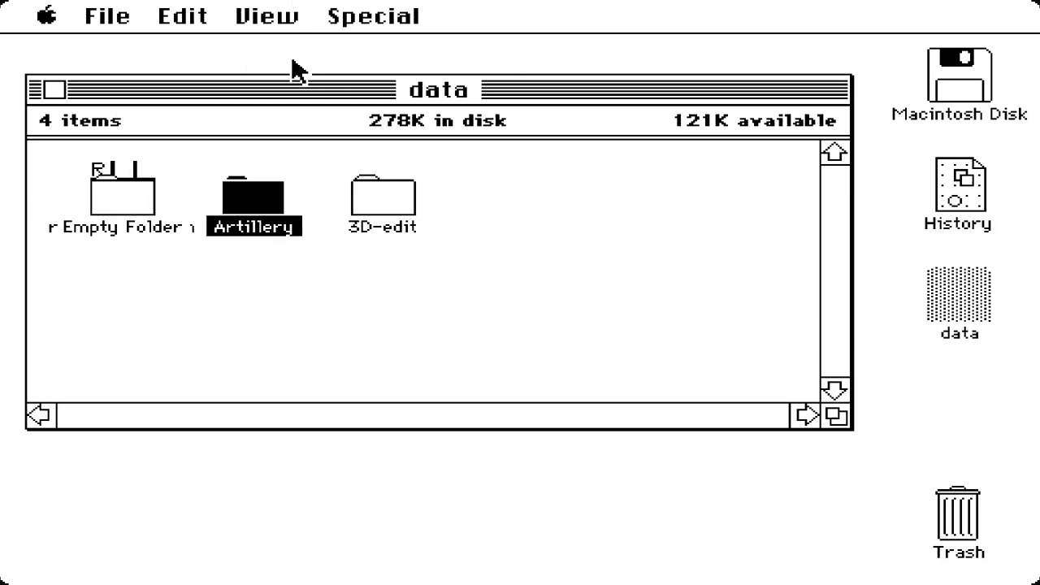
# Move Empty Folder below robotfindskitten, reposition Artillery, and close the data window.
pyautogui.moveTo(103, 232); pyautogui.dragTo(123, 313)
pyautogui.moveTo(224, 199); pyautogui.dragTo(276, 273)
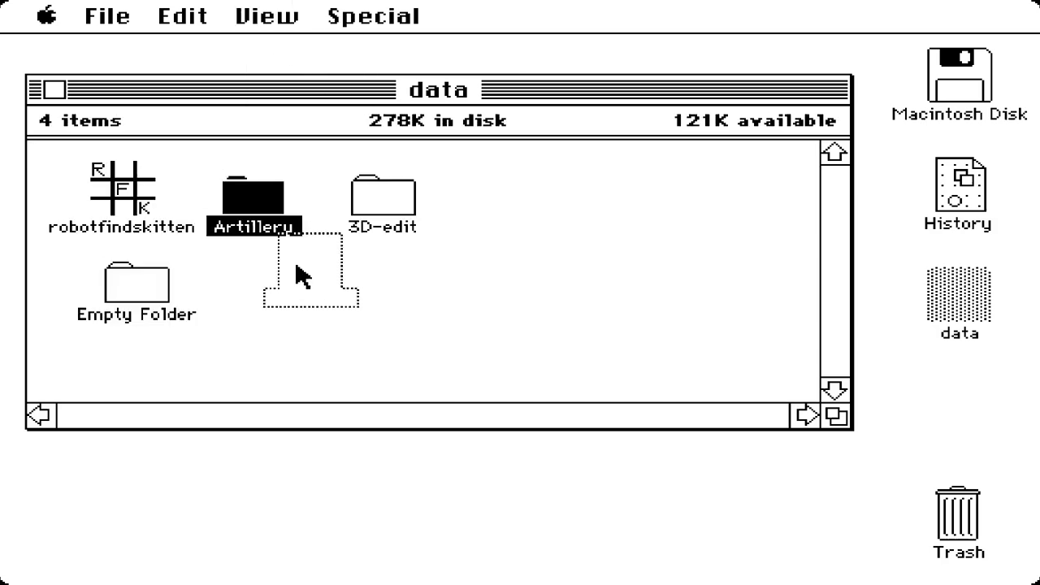
pyautogui.click(53, 90)
# Stack History and the data disk below Macintosh Disk, then Clean Up the desktop icons.
pyautogui.moveTo(967, 205); pyautogui.dragTo(657, 244)
pyautogui.moveTo(975, 301); pyautogui.dragTo(826, 375)
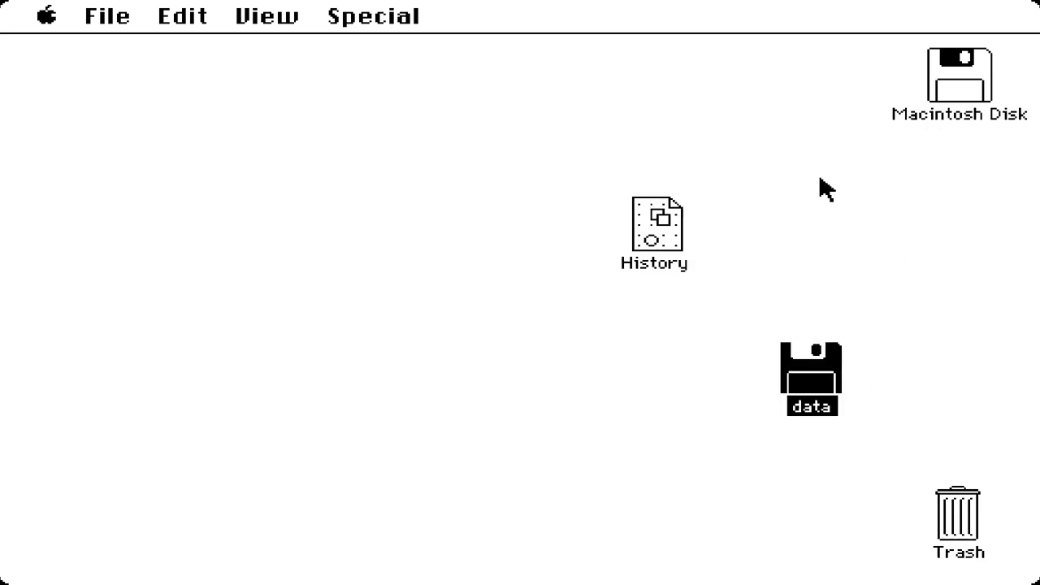
pyautogui.moveTo(379, 16); pyautogui.dragTo(382, 47)
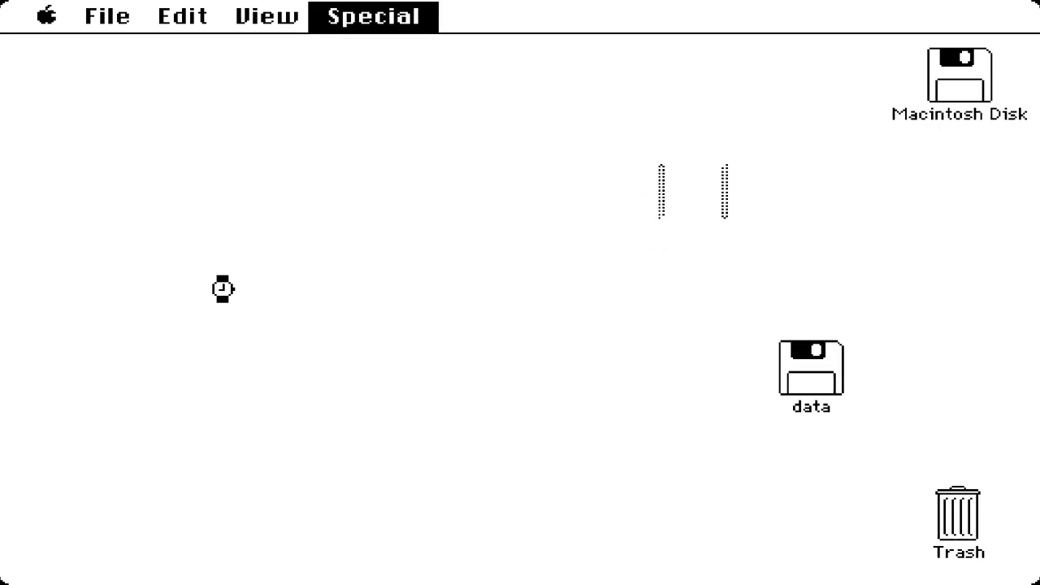
pyautogui.moveTo(728, 202); pyautogui.dragTo(948, 191)
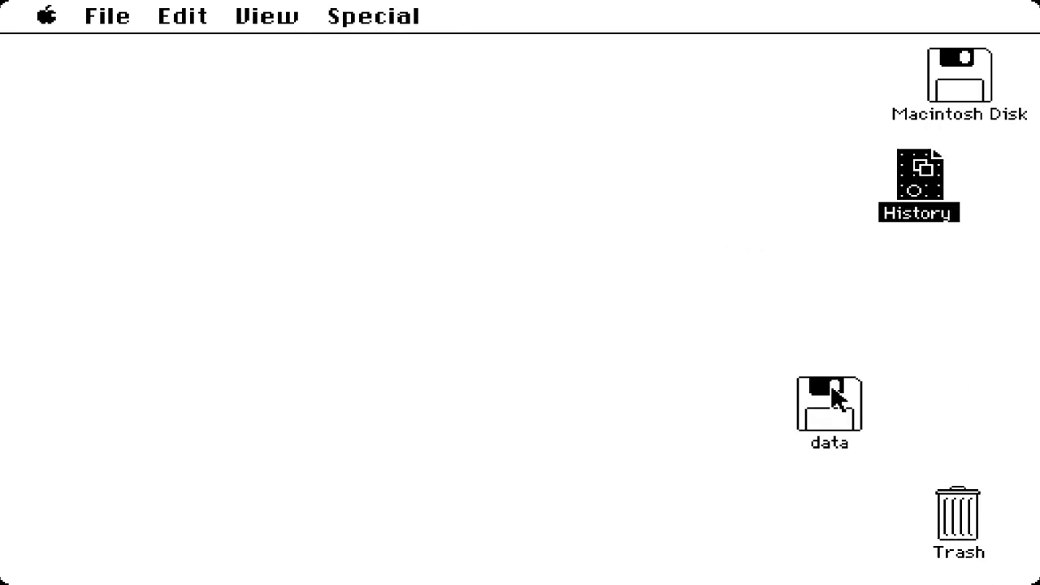
pyautogui.moveTo(830, 384); pyautogui.dragTo(928, 289)
pyautogui.click(406, 86)
pyautogui.moveTo(373, 16); pyautogui.dragTo(390, 46)
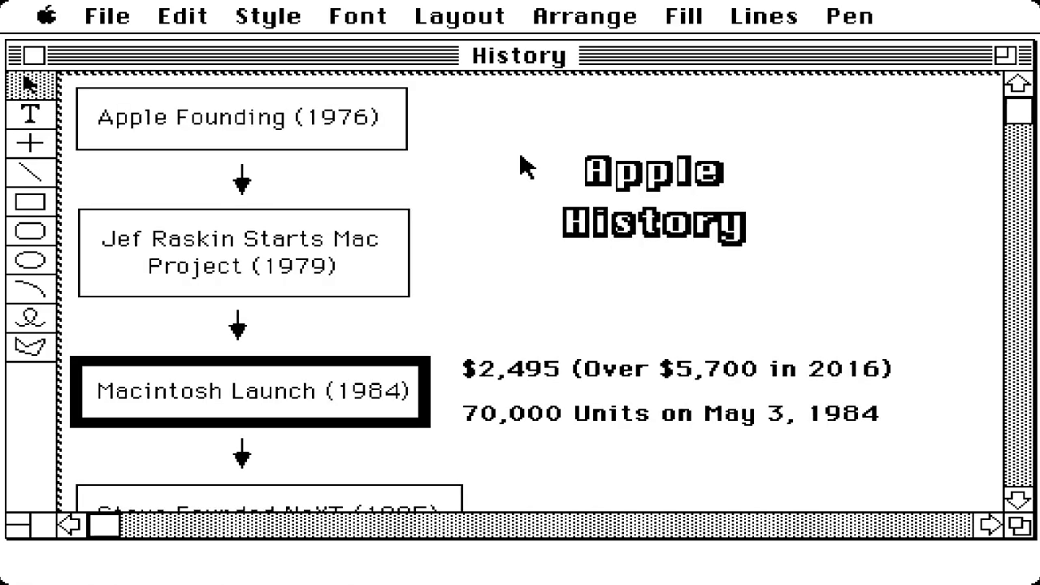
# Select the Apple History title block in the History drawing and copy it.
pyautogui.click(359, 362)
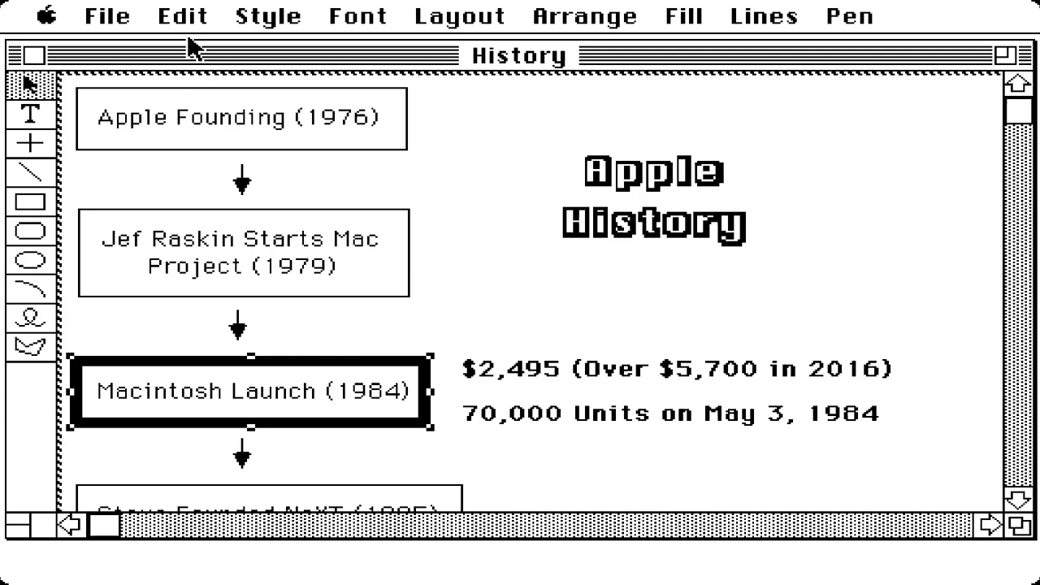
pyautogui.click(658, 172)
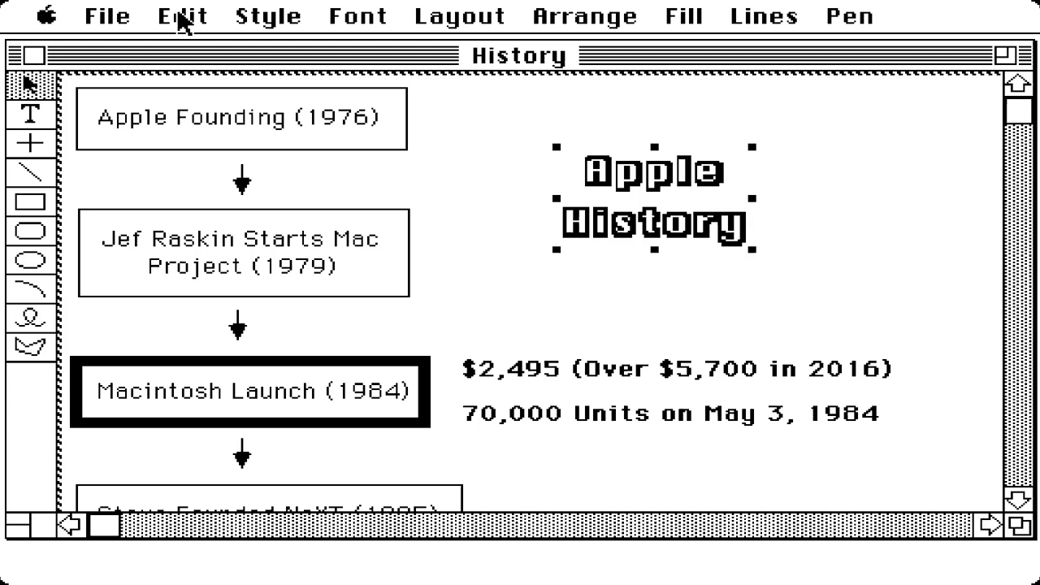
pyautogui.moveTo(179, 16); pyautogui.dragTo(203, 155)
# Open the Scrapbook, nudge it left, and paste the Apple History title as a new item.
pyautogui.moveTo(46, 17); pyautogui.dragTo(117, 262)
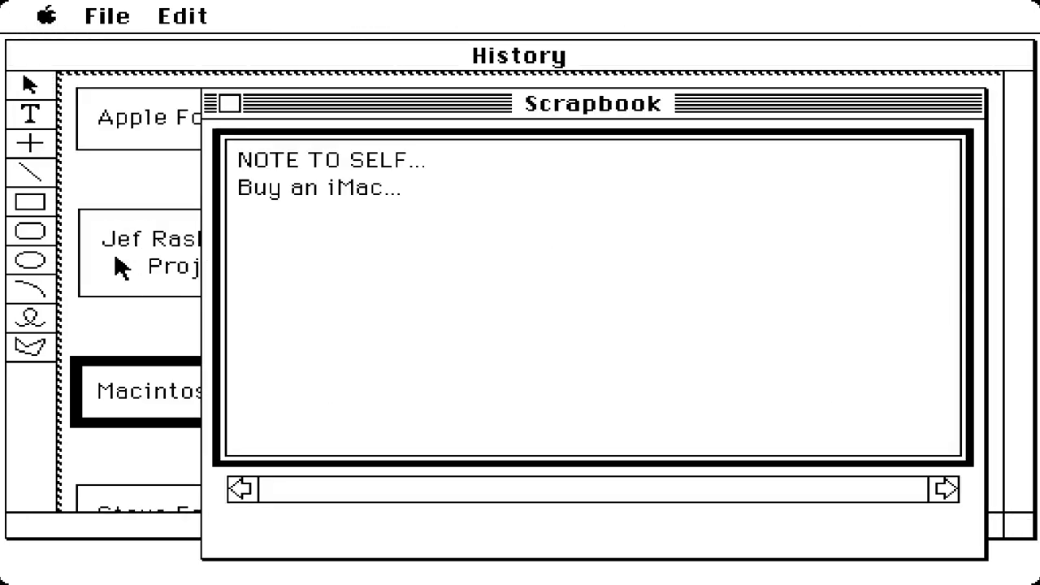
pyautogui.moveTo(525, 109); pyautogui.dragTo(501, 102)
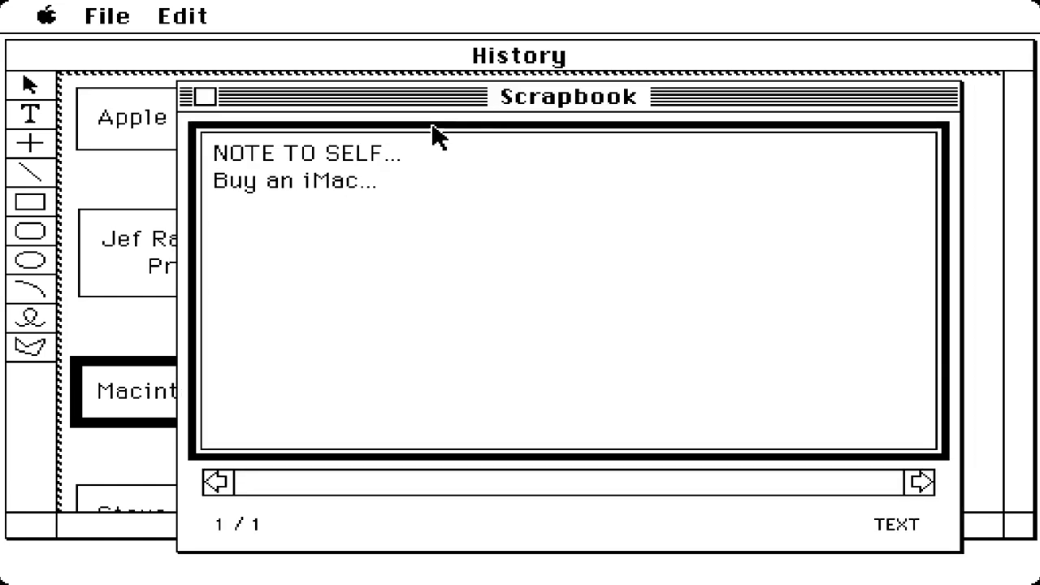
pyautogui.moveTo(183, 16); pyautogui.dragTo(200, 158)
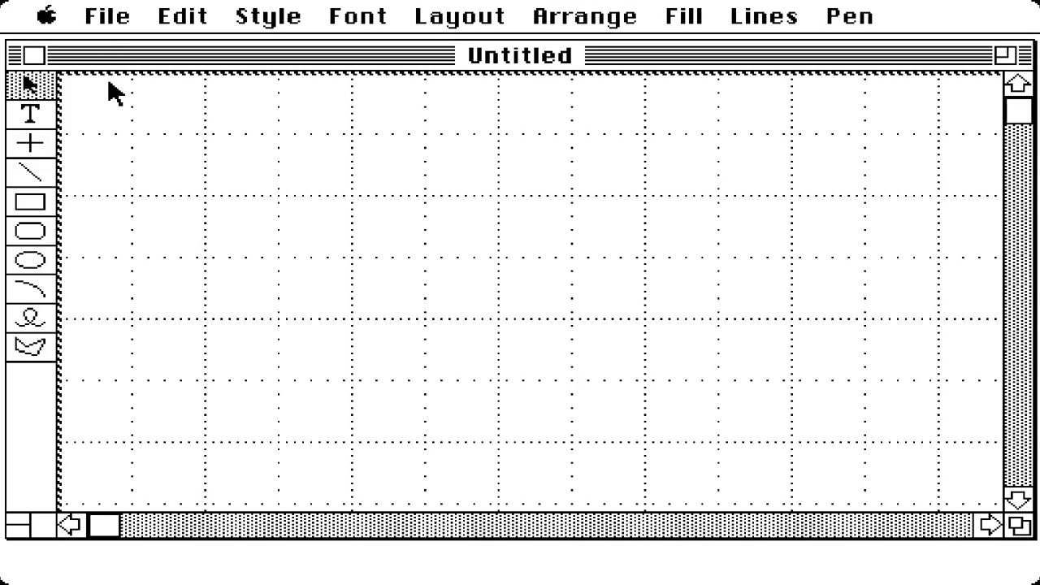
# Copy the Apple History title from the Scrapbook and paste it into the Untitled drawing.
pyautogui.moveTo(23, 15); pyautogui.dragTo(54, 87)
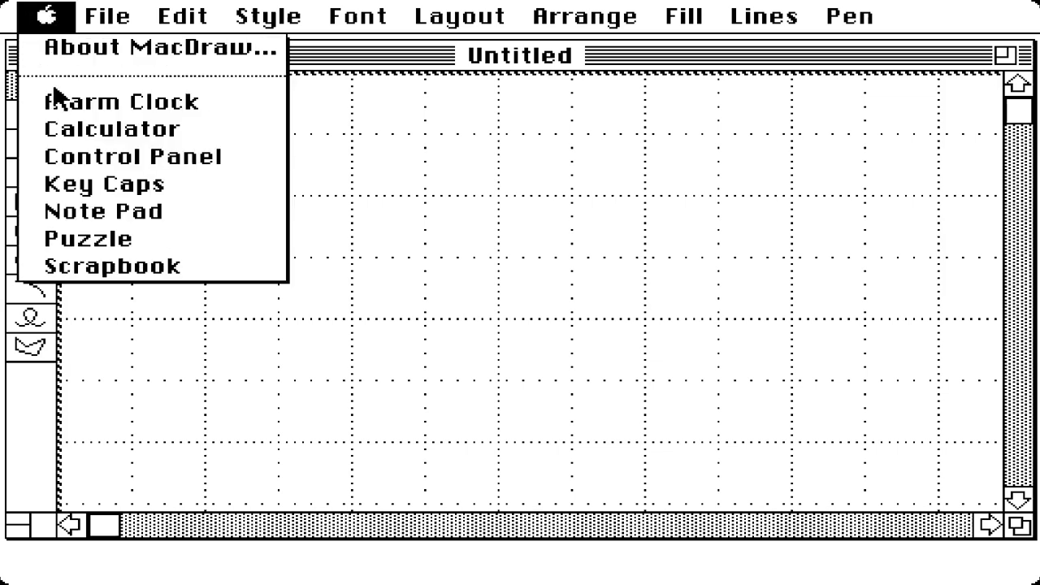
pyautogui.moveTo(54, 86); pyautogui.dragTo(84, 265)
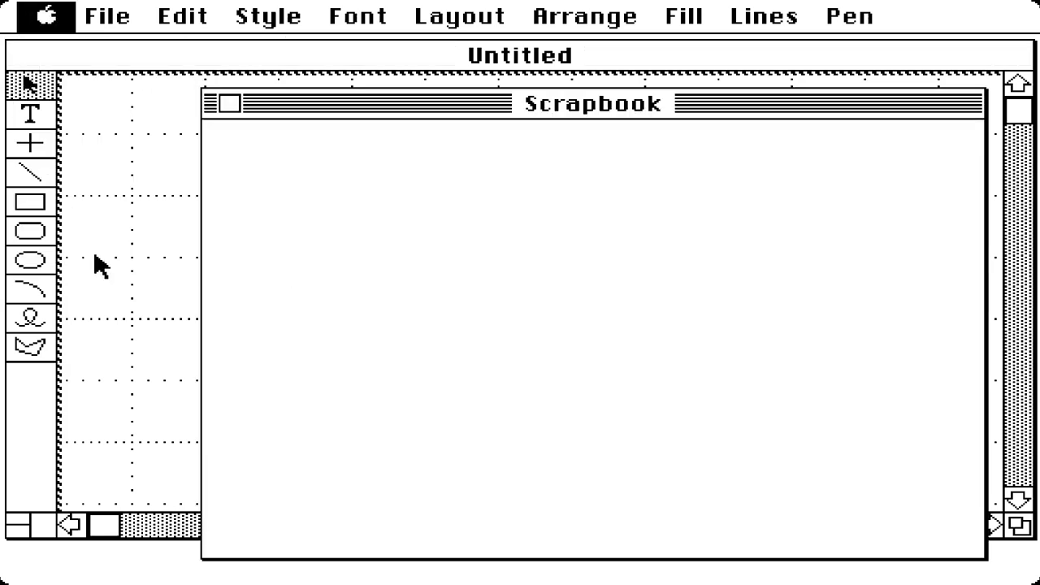
pyautogui.moveTo(179, 16); pyautogui.dragTo(213, 130)
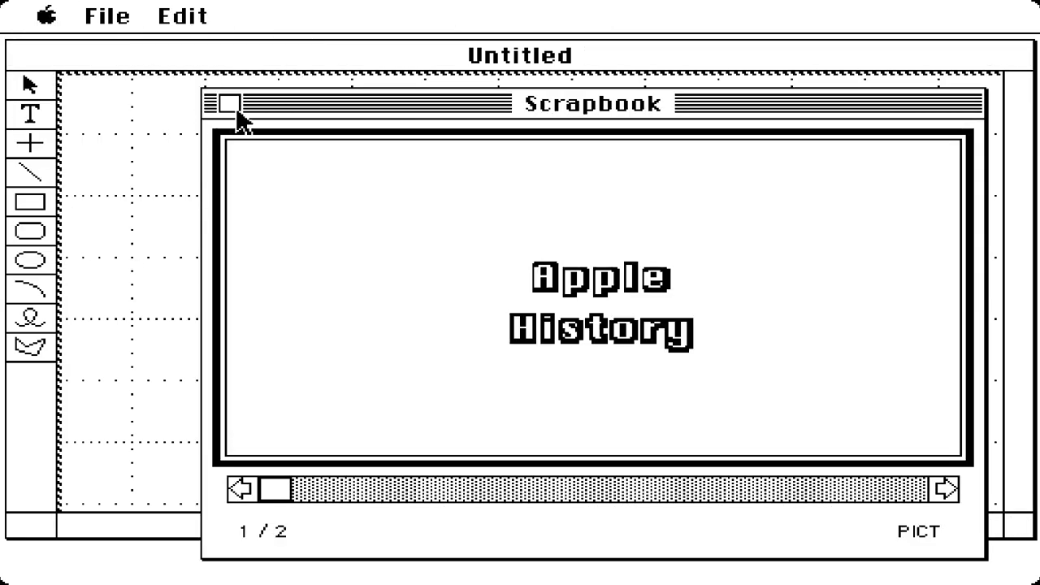
pyautogui.click(163, 81)
pyautogui.moveTo(182, 16); pyautogui.dragTo(198, 163)
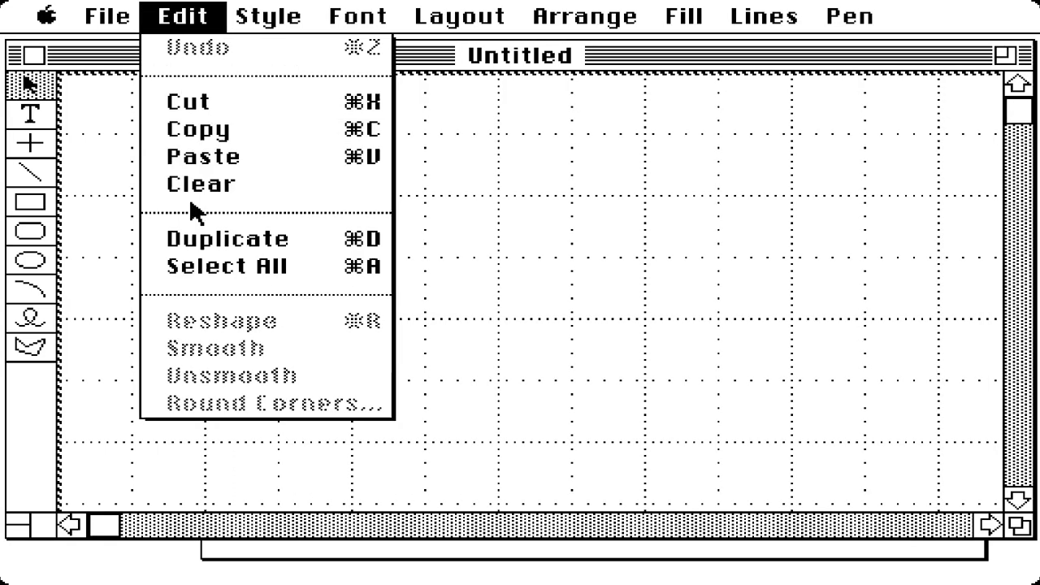
pyautogui.click(252, 233)
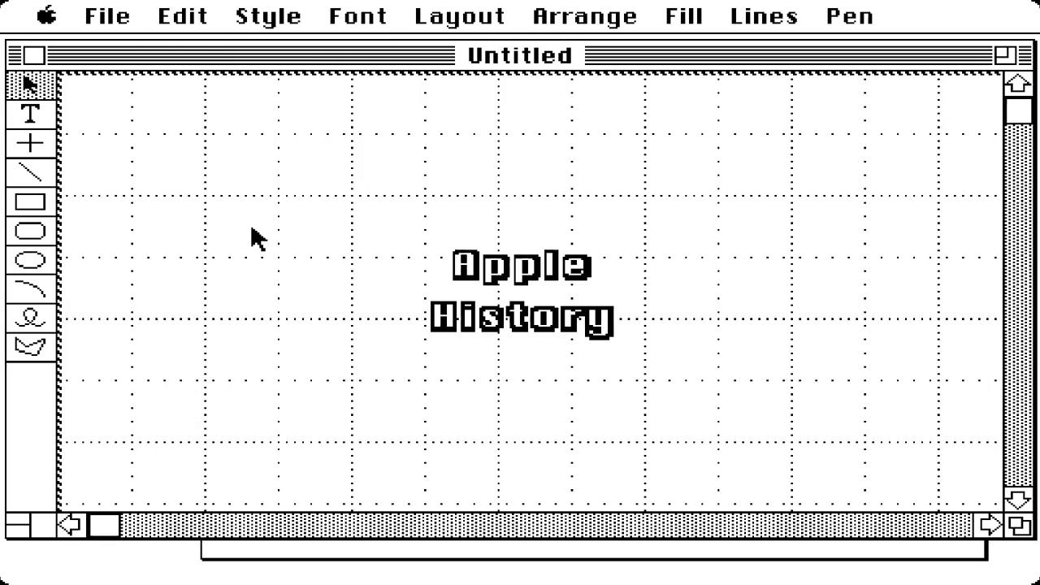
# Bring the Scrapbook forward and advance to the NOTE TO SELF clipping.
pyautogui.click(387, 560)
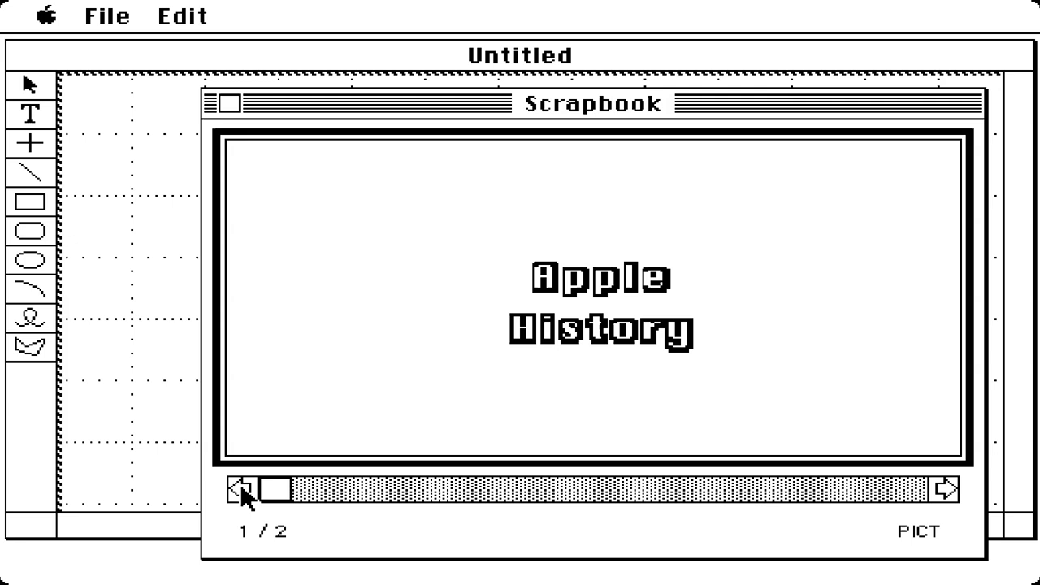
pyautogui.click(945, 488)
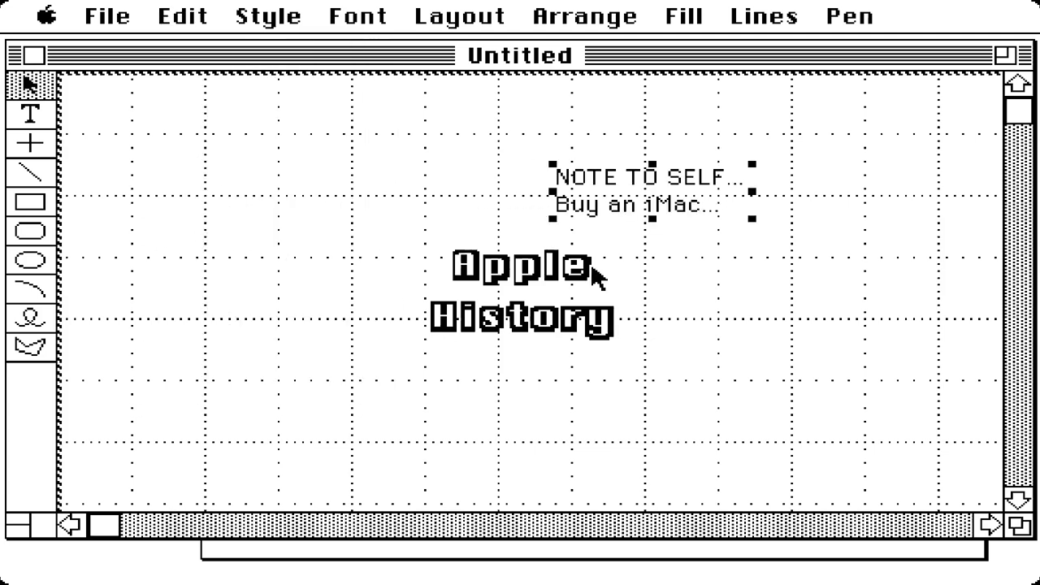
pyautogui.click(594, 552)
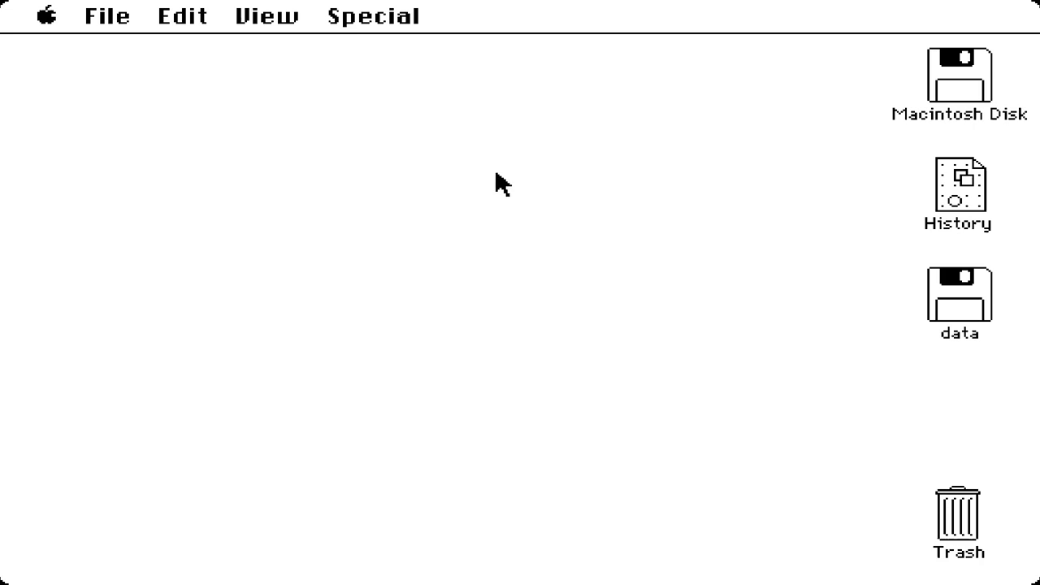
pyautogui.click(390, 18)
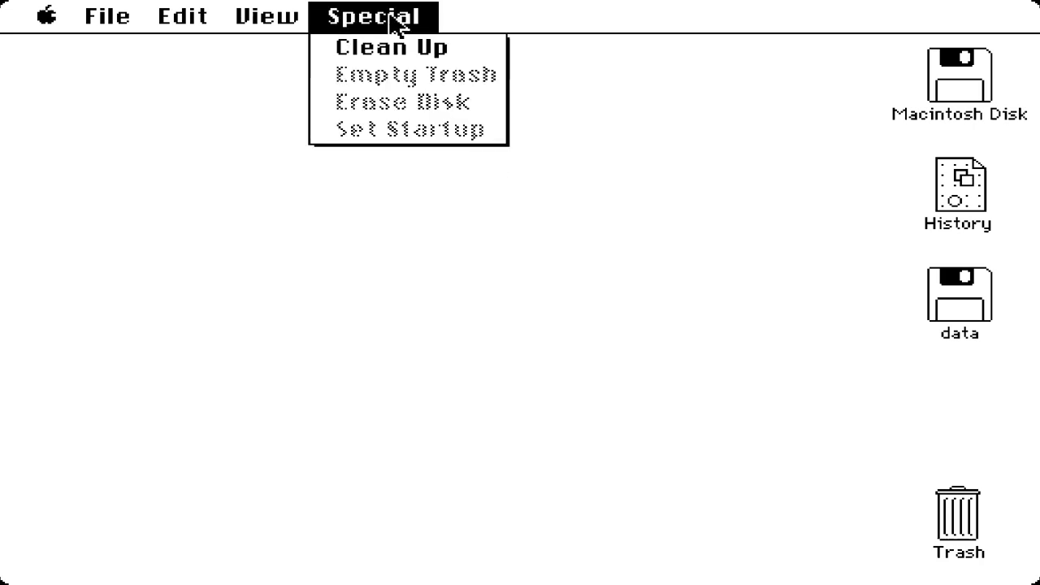
pyautogui.moveTo(390, 18)
pyautogui.mouseDown()
pyautogui.moveTo(63, 25)
pyautogui.moveTo(488, 493)
pyautogui.moveTo(526, 418)
pyautogui.mouseUp()
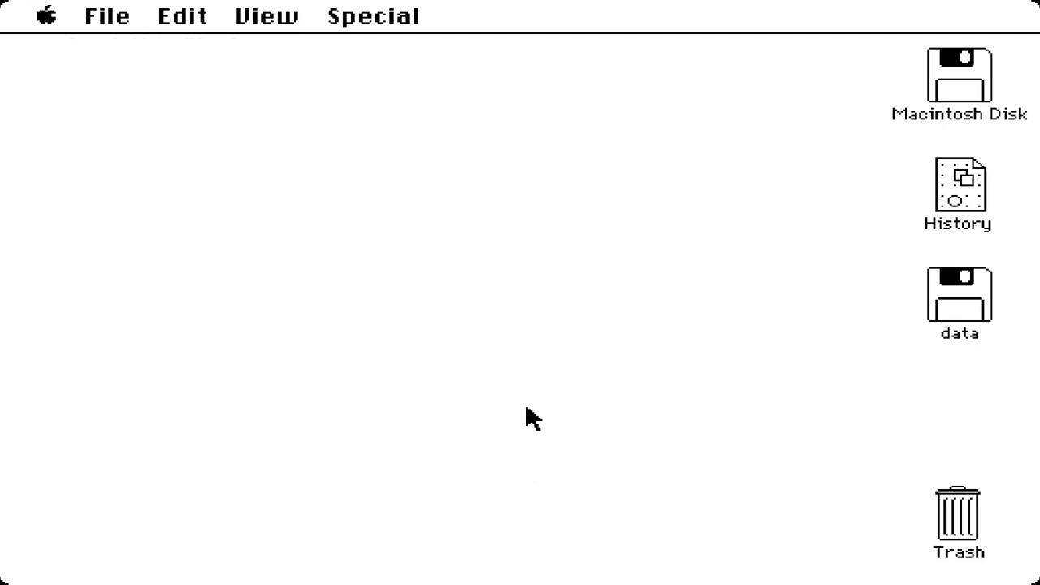